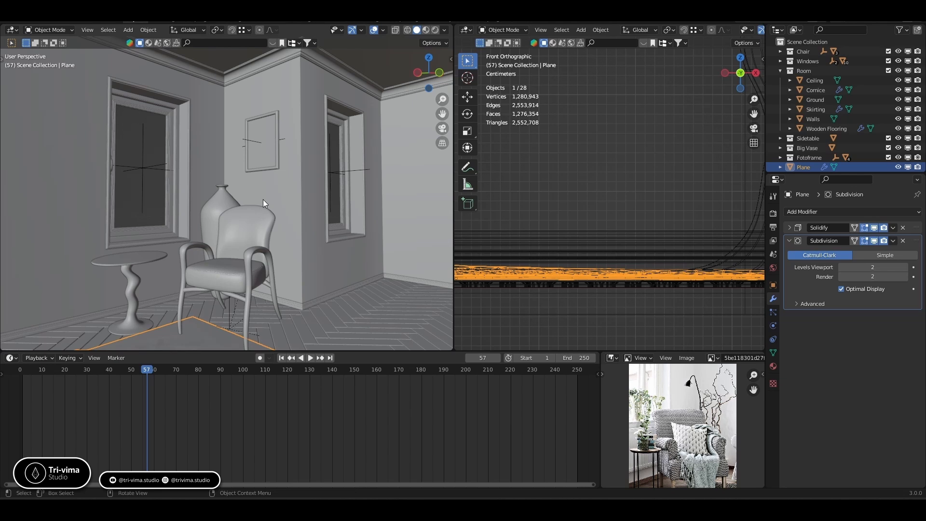
Step: Show the hidden Window Glass and Window Glass.001 objects of both windows in the viewport
{"action": "left_click", "coordinate": [780, 71]}
{"action": "left_click", "coordinate": [780, 61]}
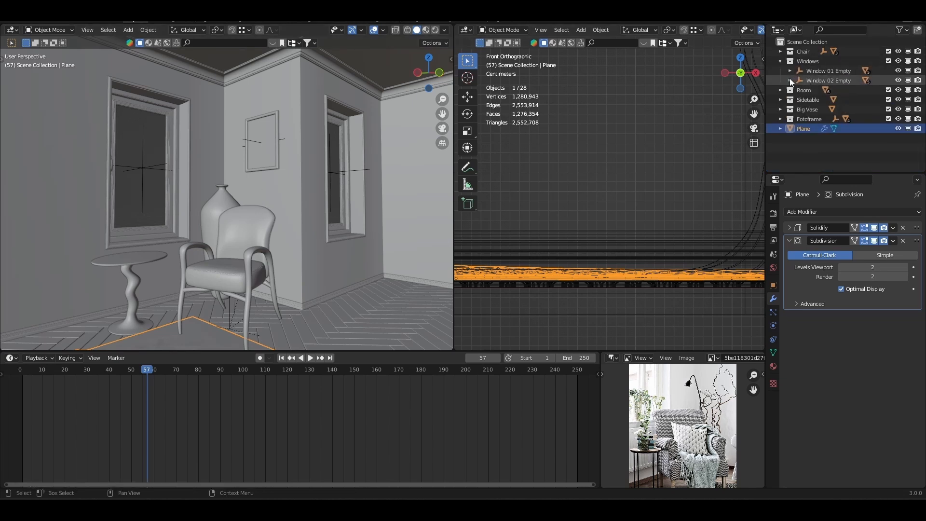
{"action": "left_click", "coordinate": [790, 80]}
{"action": "left_click", "coordinate": [909, 100]}
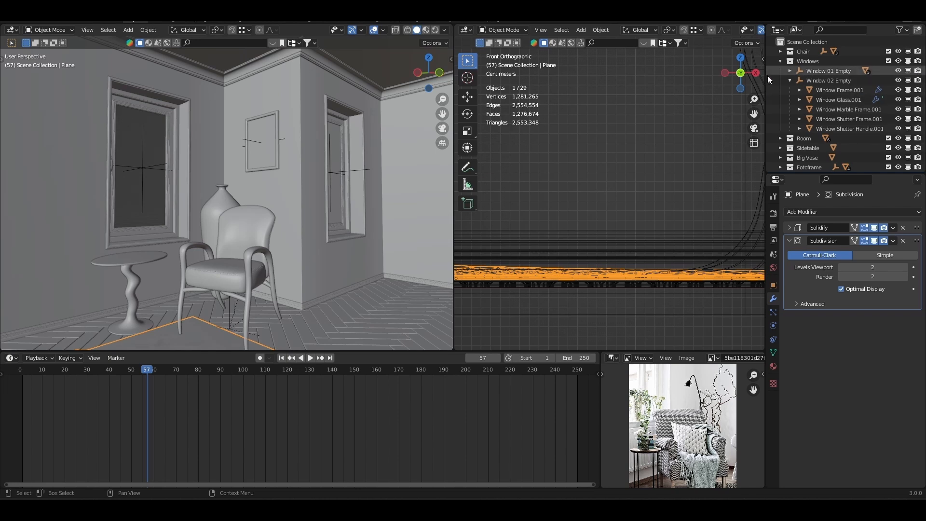
{"action": "left_click", "coordinate": [789, 81]}
{"action": "left_click", "coordinate": [789, 71]}
{"action": "left_click", "coordinate": [908, 90]}
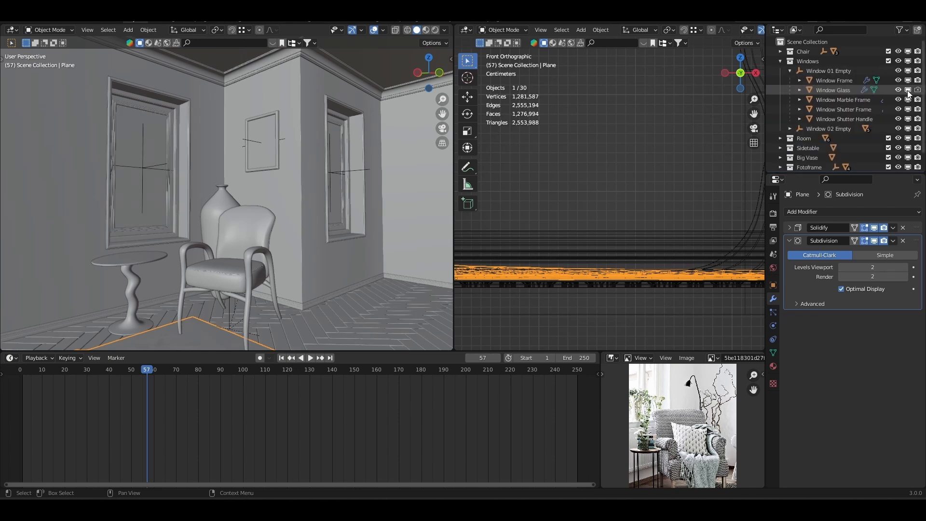
{"action": "left_click", "coordinate": [549, 170]}
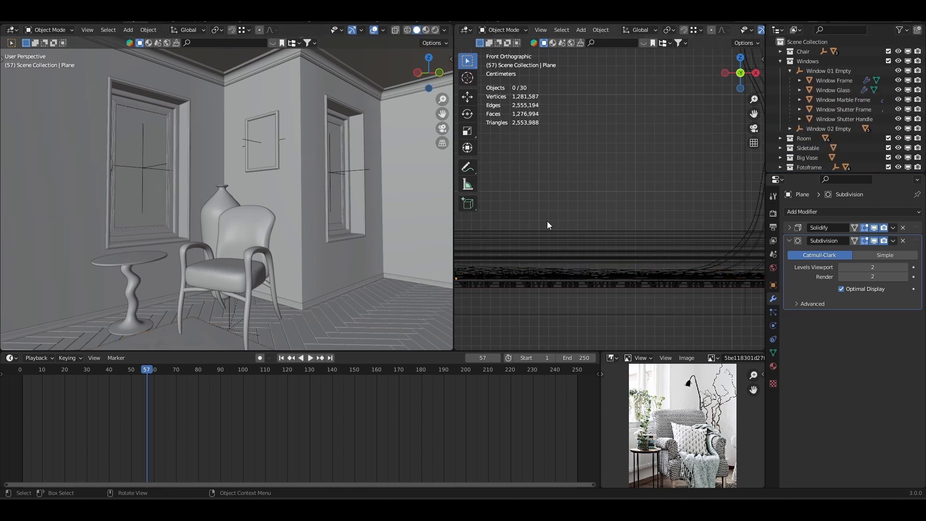
{"action": "scroll", "coordinate": [547, 221], "scroll_direction": "down", "scroll_amount": 2}
{"action": "scroll", "coordinate": [230, 172], "scroll_direction": "down", "scroll_amount": 2}
{"action": "mouse_move", "coordinate": [231, 172]}
{"action": "middle_mouse_down"}
{"action": "mouse_move", "coordinate": [219, 171]}
{"action": "mouse_move", "coordinate": [239, 170]}
{"action": "middle_mouse_up"}
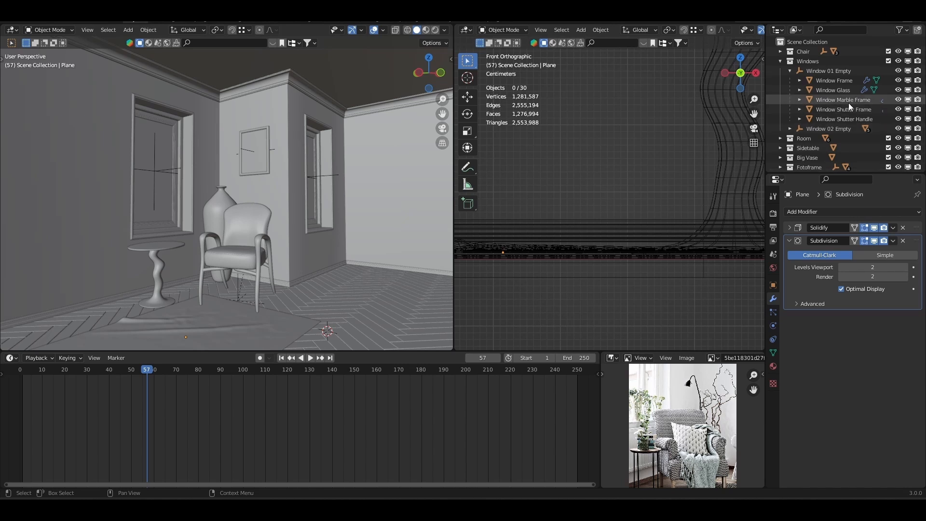
{"action": "left_click", "coordinate": [790, 71]}
Step: Rename the Plane object lying on the floor to Carpet
{"action": "left_click", "coordinate": [800, 129]}
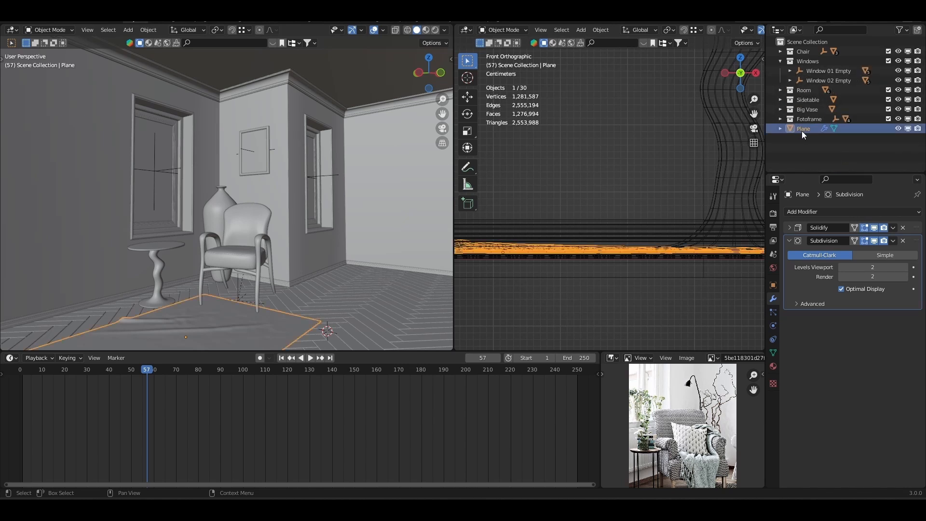
{"action": "double_click", "coordinate": [803, 129]}
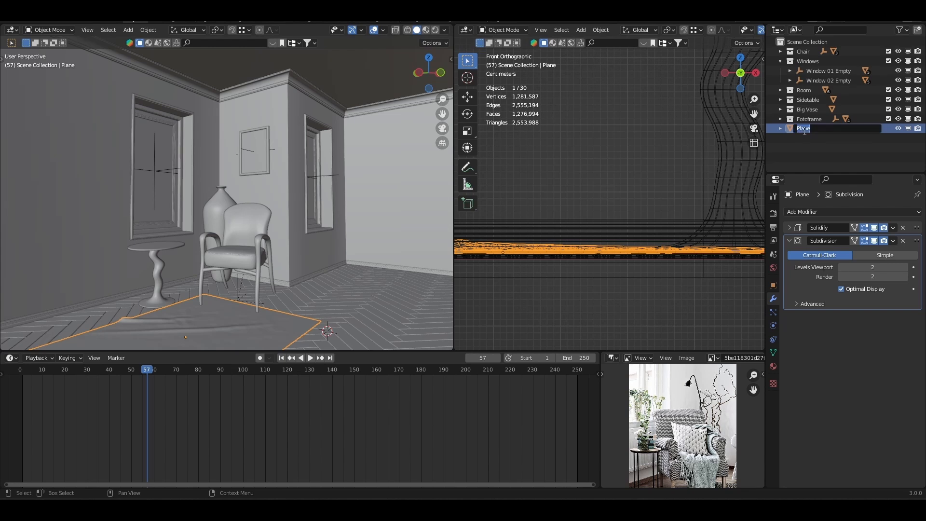
{"action": "type", "text": "Carpet"}
{"action": "key", "text": "Return"}
Step: Move the carpet object into a new collection named Carpet and collapse the Carpet and Windows collections
{"action": "key", "text": "m"}
{"action": "left_click", "coordinate": [598, 138]}
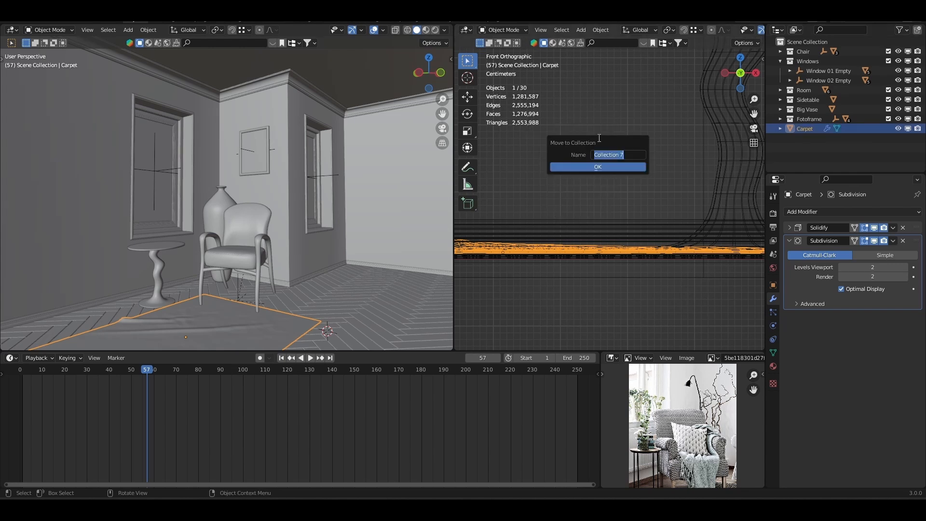
{"action": "type", "text": "Carpet"}
{"action": "left_click", "coordinate": [586, 168]}
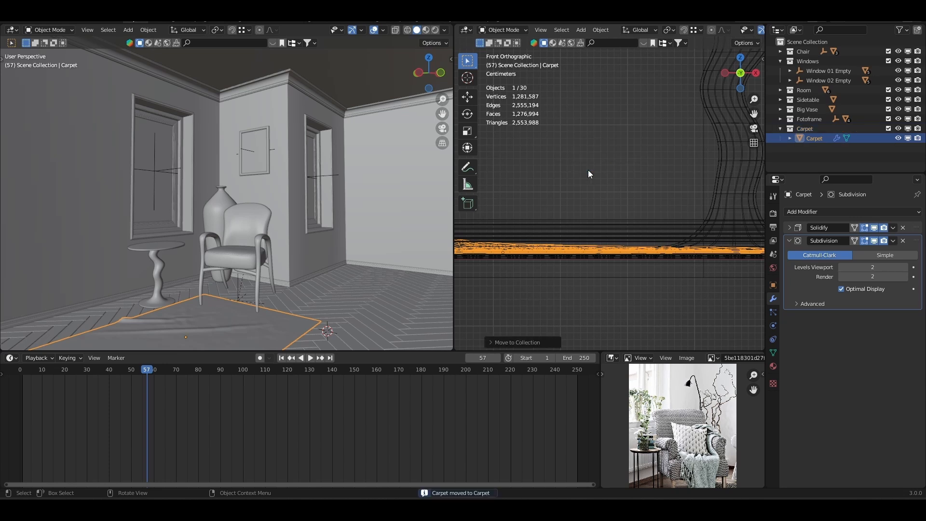
{"action": "left_click", "coordinate": [634, 173]}
{"action": "left_click", "coordinate": [780, 128]}
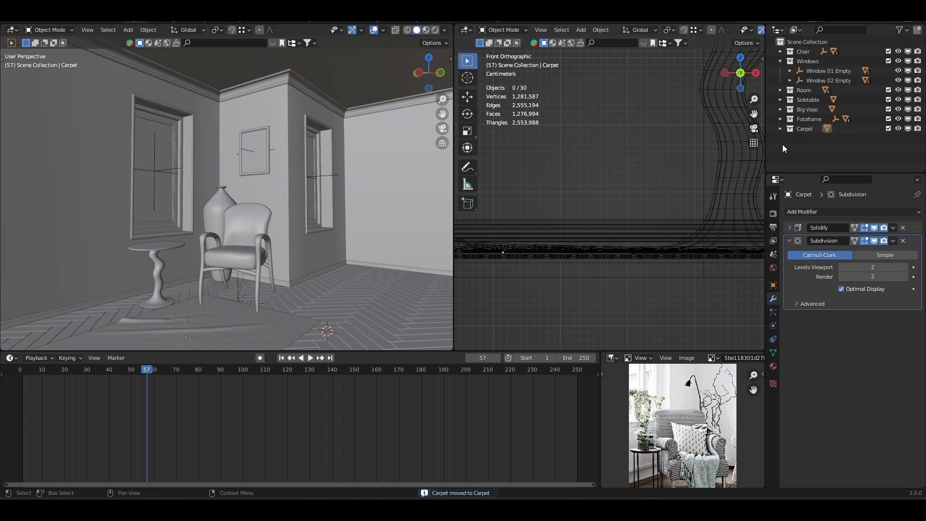
{"action": "left_click", "coordinate": [780, 61]}
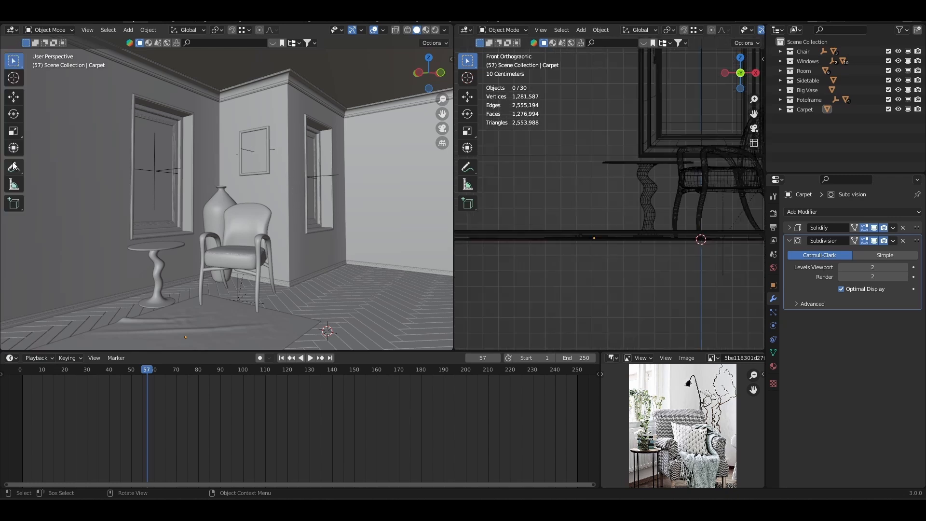
Step: Sketch a floor lamp behind the chair with the Annotate tool, and erase the sketch again
{"action": "left_click", "coordinate": [14, 167]}
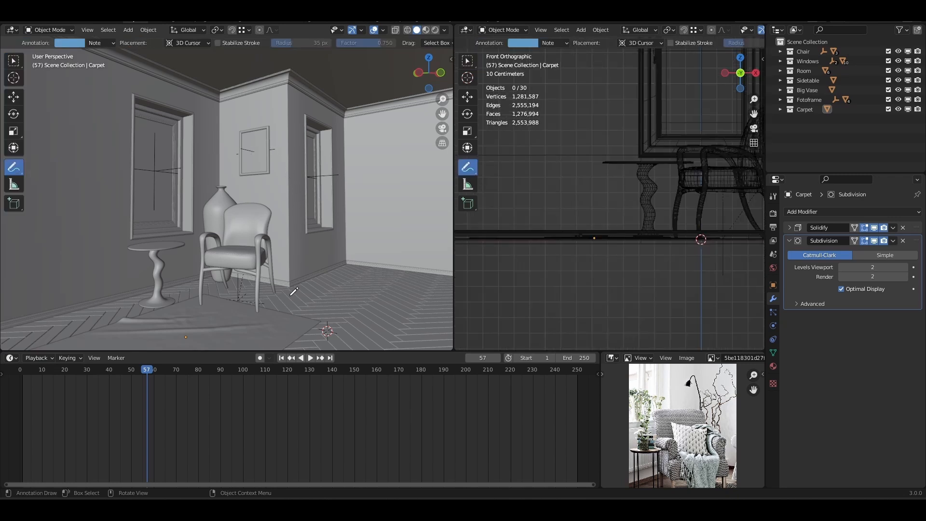
{"action": "mouse_move", "coordinate": [288, 288]}
{"action": "left_mouse_down"}
{"action": "mouse_move", "coordinate": [300, 290]}
{"action": "mouse_move", "coordinate": [286, 291]}
{"action": "mouse_move", "coordinate": [287, 142]}
{"action": "mouse_move", "coordinate": [268, 158]}
{"action": "left_mouse_up"}
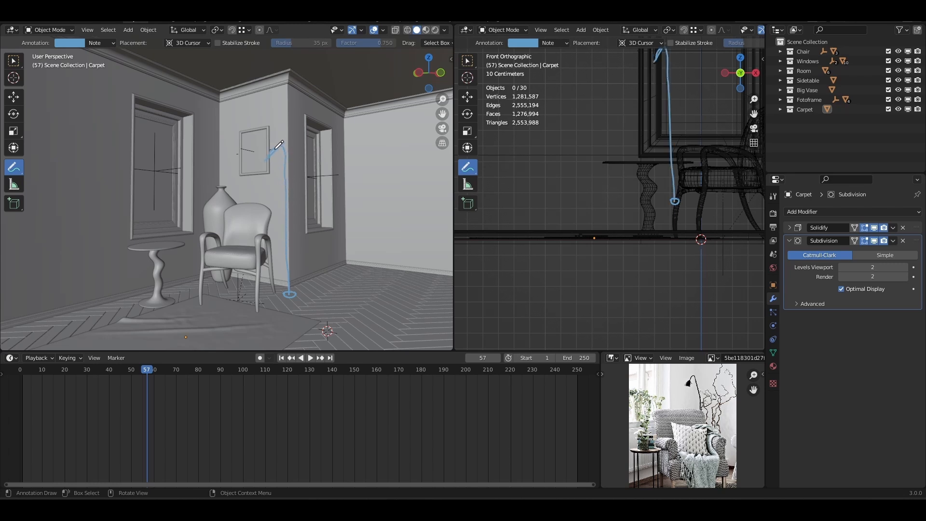
{"action": "left_click_drag", "start_coordinate": [285, 144], "coordinate": [298, 156]}
{"action": "left_click_drag", "start_coordinate": [22, 174], "coordinate": [57, 224]}
{"action": "mouse_move", "coordinate": [281, 139]}
{"action": "left_mouse_down"}
{"action": "mouse_move", "coordinate": [293, 161]}
{"action": "mouse_move", "coordinate": [293, 300]}
{"action": "left_mouse_up"}
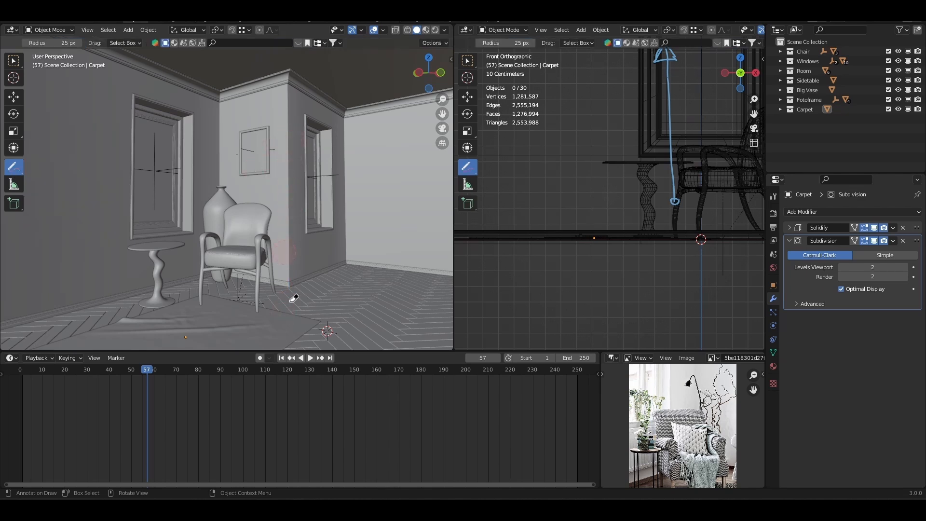
{"action": "left_click", "coordinate": [13, 61]}
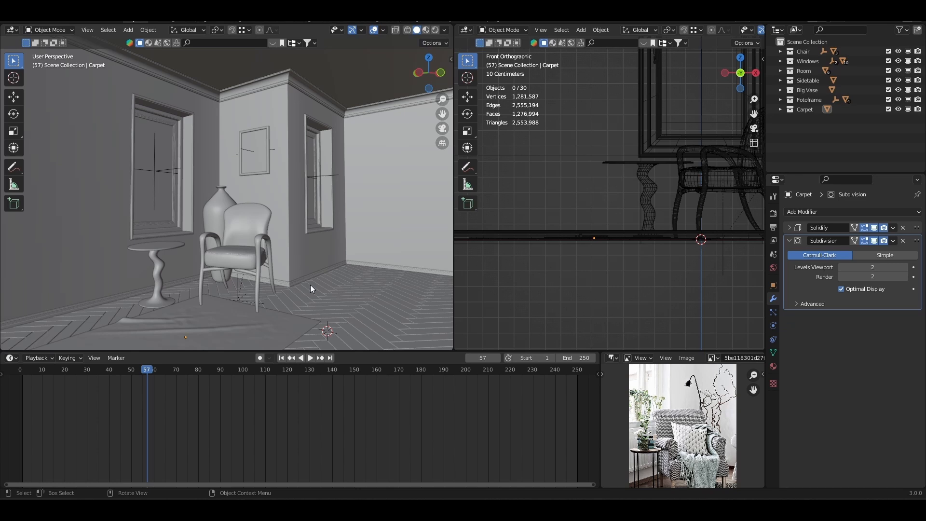
Step: Add a mesh circle with 18 vertices at the 3D cursor
{"action": "key", "text": "shift+a"}
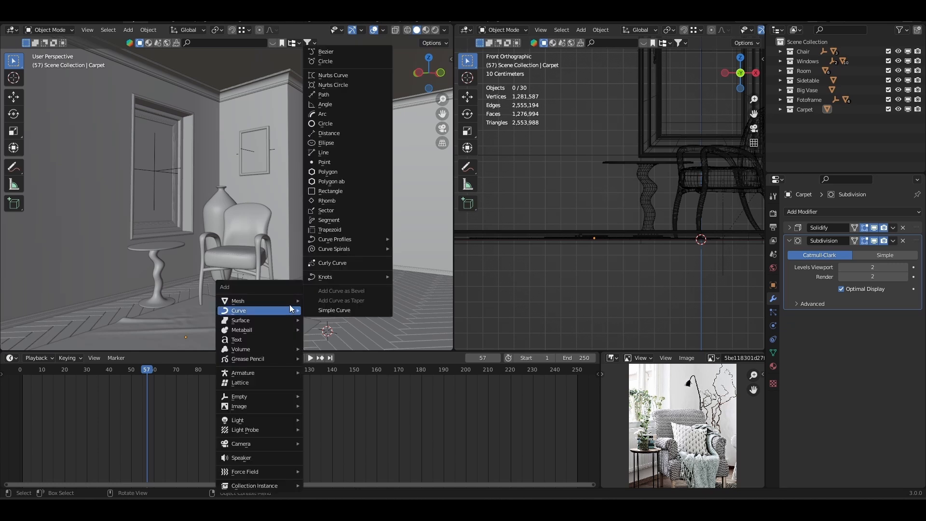
{"action": "mouse_move", "coordinate": [290, 302]}
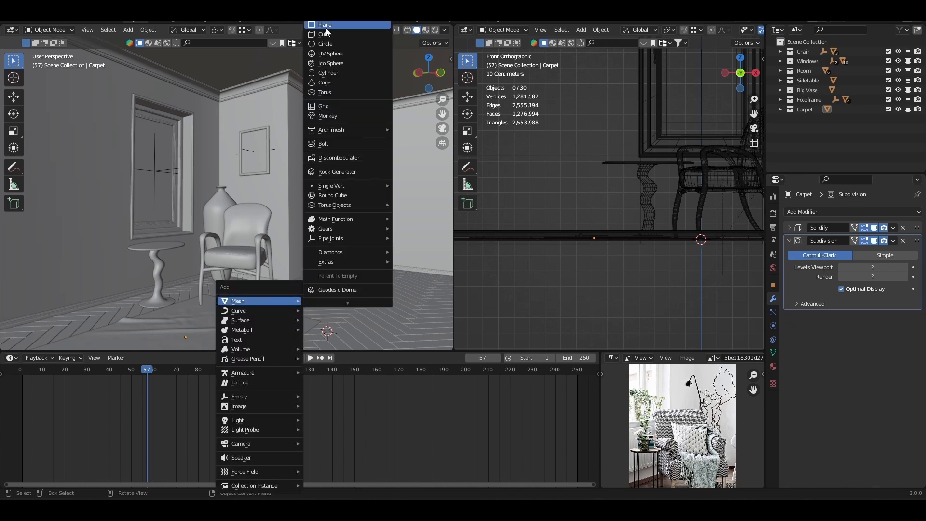
{"action": "left_click", "coordinate": [325, 44]}
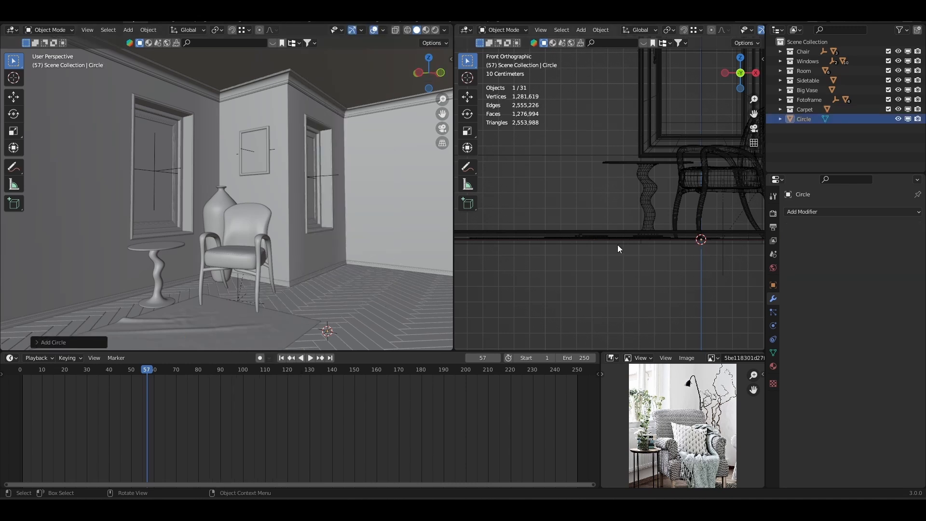
{"action": "key", "text": "KP_7"}
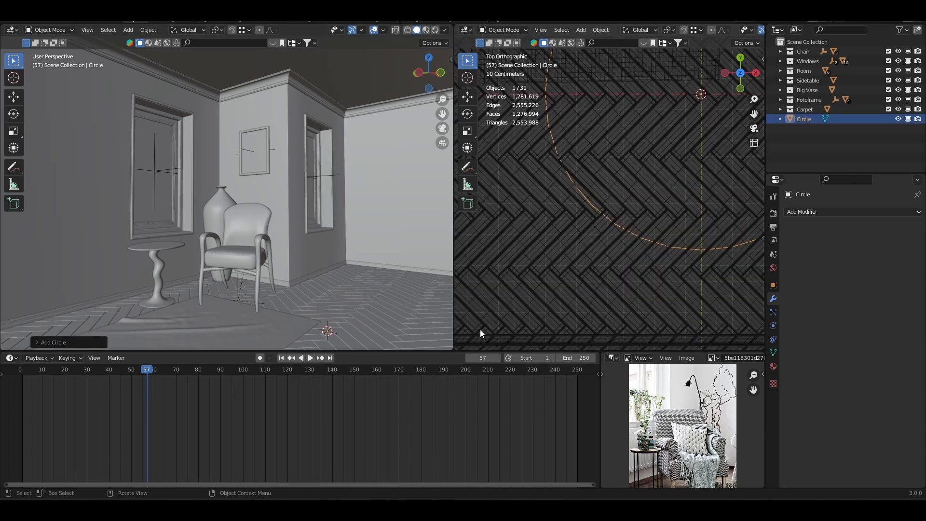
{"action": "left_click", "coordinate": [37, 343]}
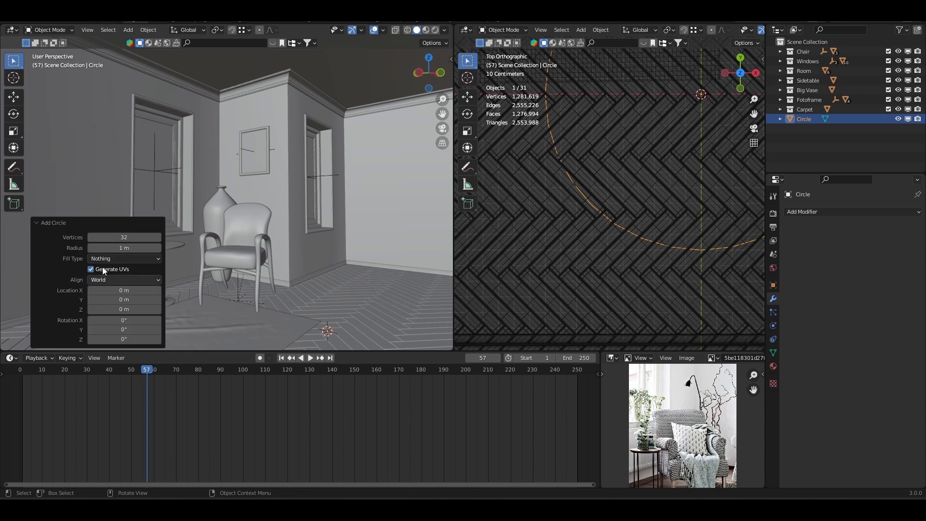
{"action": "left_click", "coordinate": [119, 237]}
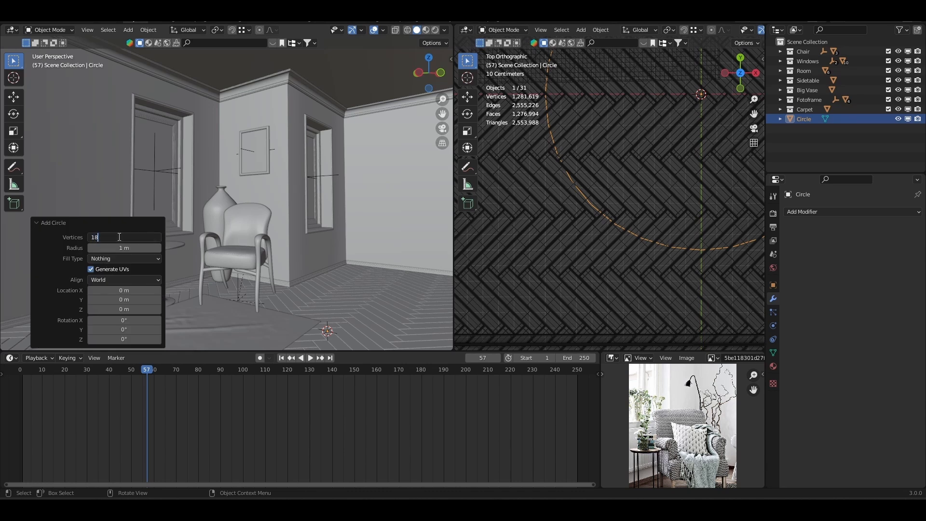
{"action": "key", "text": "Return"}
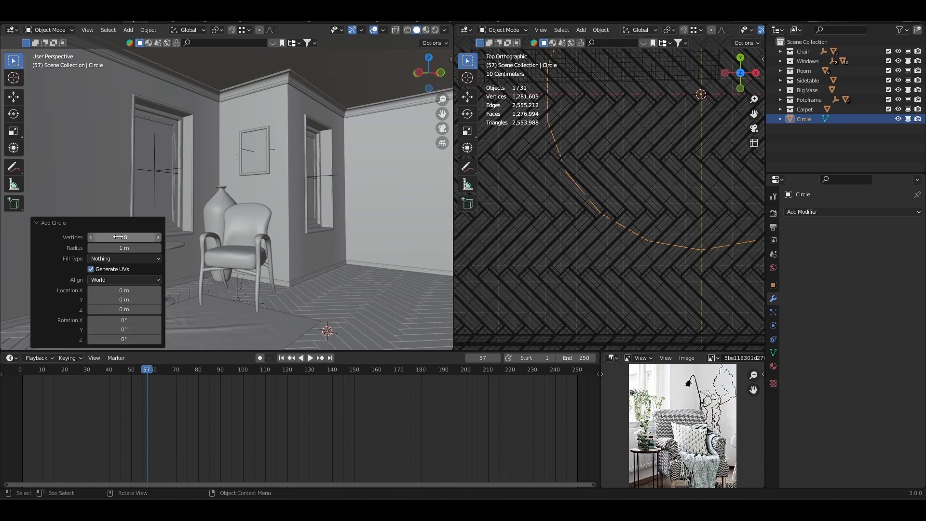
{"action": "left_click", "coordinate": [48, 221]}
Step: Scale all the circle's vertices in Edit Mode down to about 0.13 and enlarge them slightly to form a lamp base outline
{"action": "scroll", "coordinate": [612, 237], "scroll_direction": "down", "scroll_amount": 4}
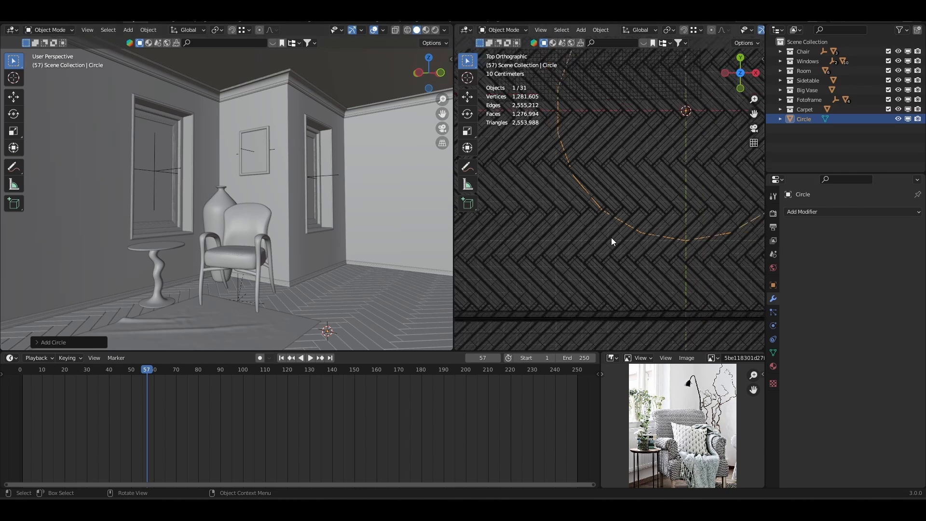
{"action": "key", "text": "Tab"}
{"action": "key", "text": "1"}
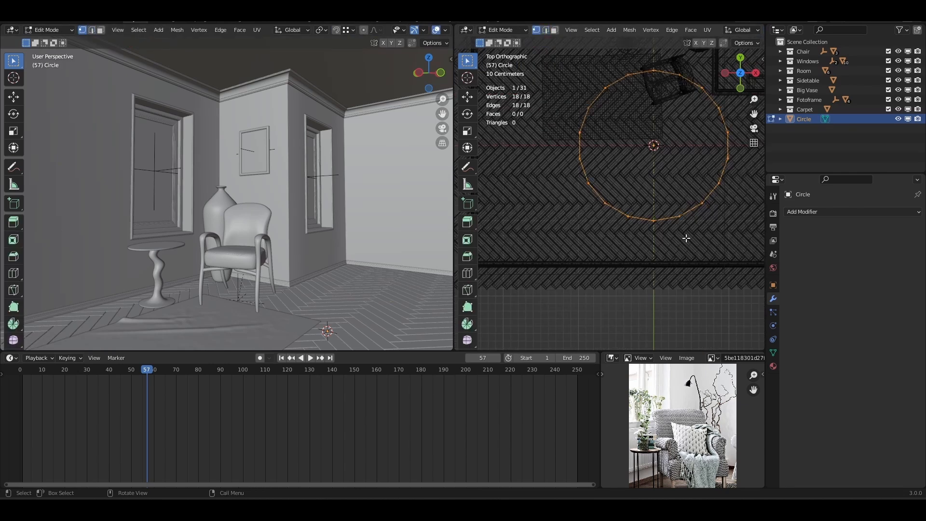
{"action": "middle_click_drag", "start_coordinate": [693, 226], "coordinate": [622, 292], "text": "shift"}
{"action": "key", "text": "s"}
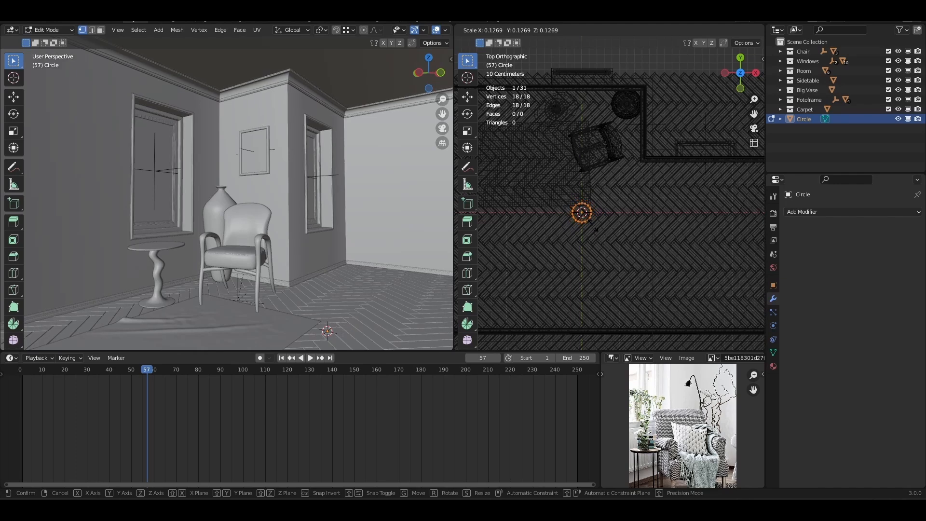
{"action": "left_click", "coordinate": [595, 227]}
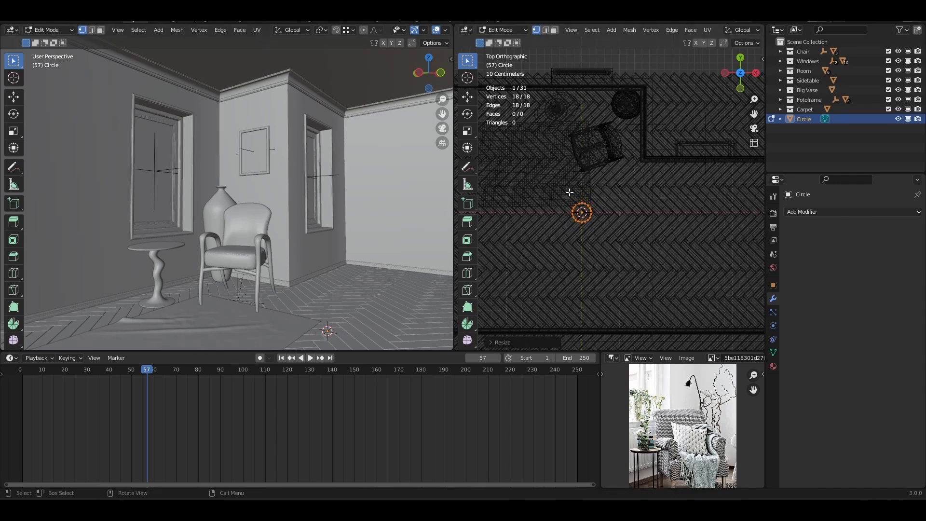
{"action": "scroll", "coordinate": [599, 206], "scroll_direction": "up", "scroll_amount": 4}
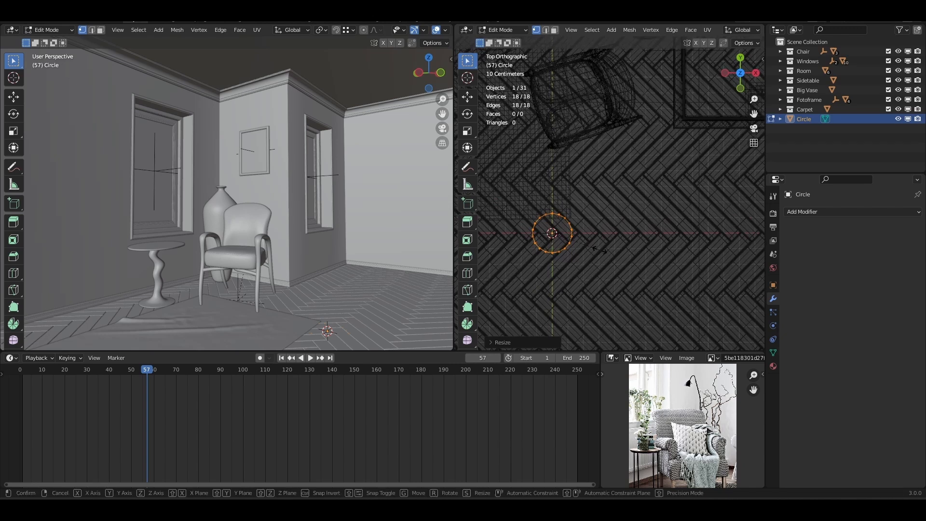
{"action": "key", "text": "s"}
{"action": "left_click", "coordinate": [600, 252]}
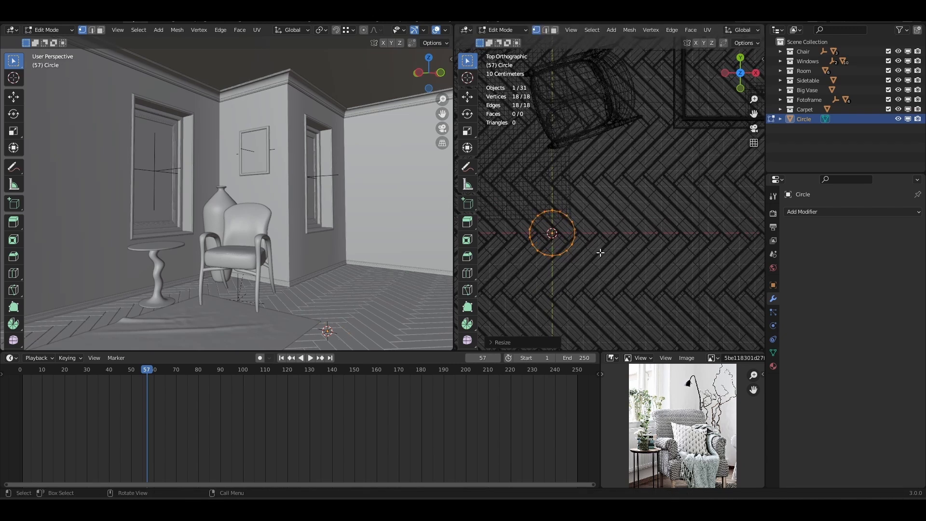
Step: Move the circle object in top view to the open floor beside the chair, in front of the wall corner
{"action": "key", "text": "Tab"}
{"action": "key", "text": "g"}
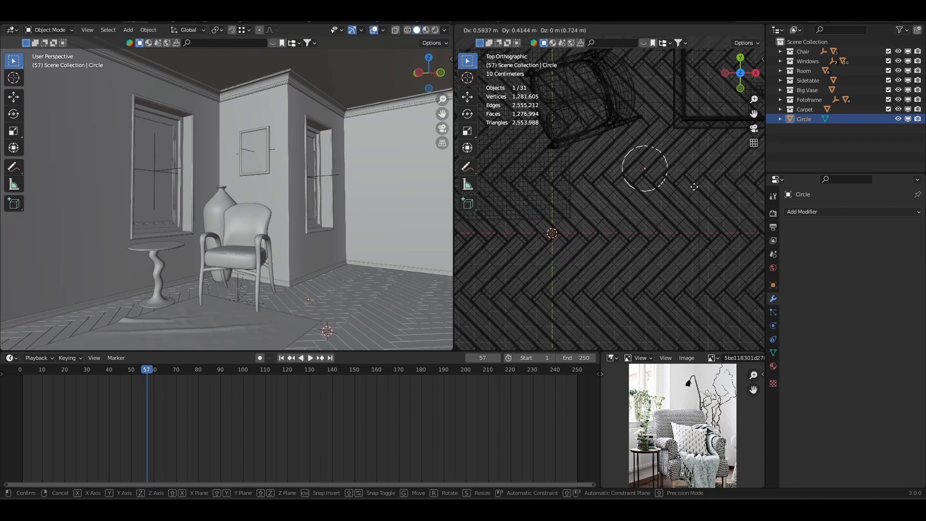
{"action": "left_click", "coordinate": [720, 199]}
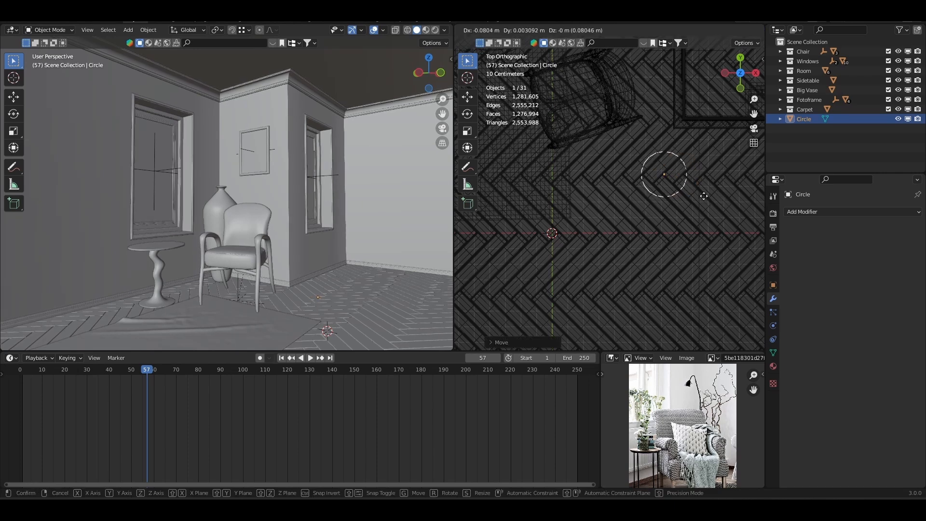
Step: Raise the circle along the Z axis until it sits on top of the wooden flooring
{"action": "key", "text": "KP_1"}
{"action": "scroll", "coordinate": [681, 249], "scroll_direction": "up", "scroll_amount": 6}
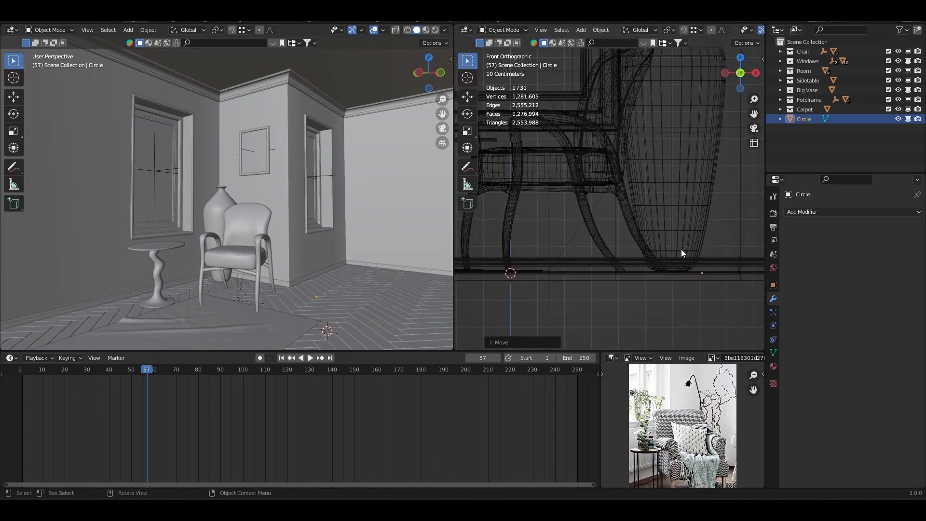
{"action": "key", "text": "g"}
{"action": "key", "text": "z"}
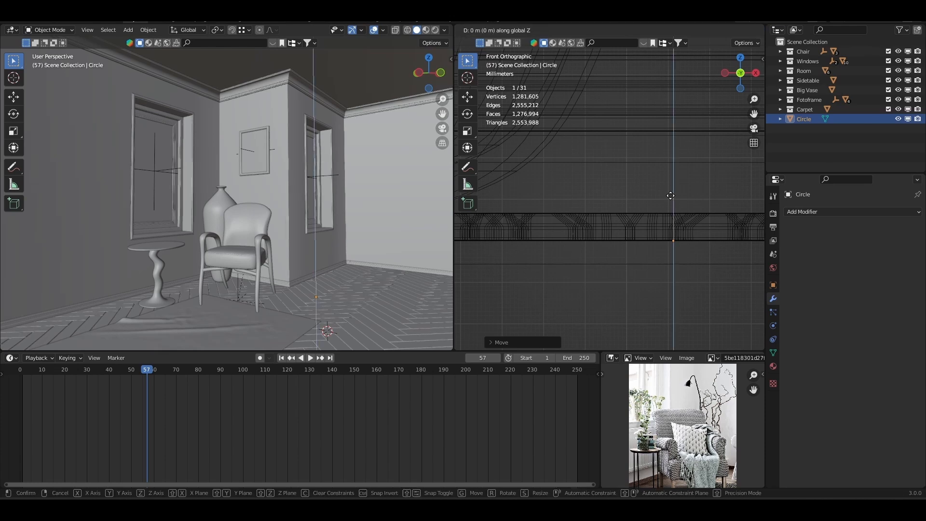
{"action": "left_click", "coordinate": [677, 168]}
{"action": "middle_click_drag", "start_coordinate": [678, 168], "coordinate": [464, 280]}
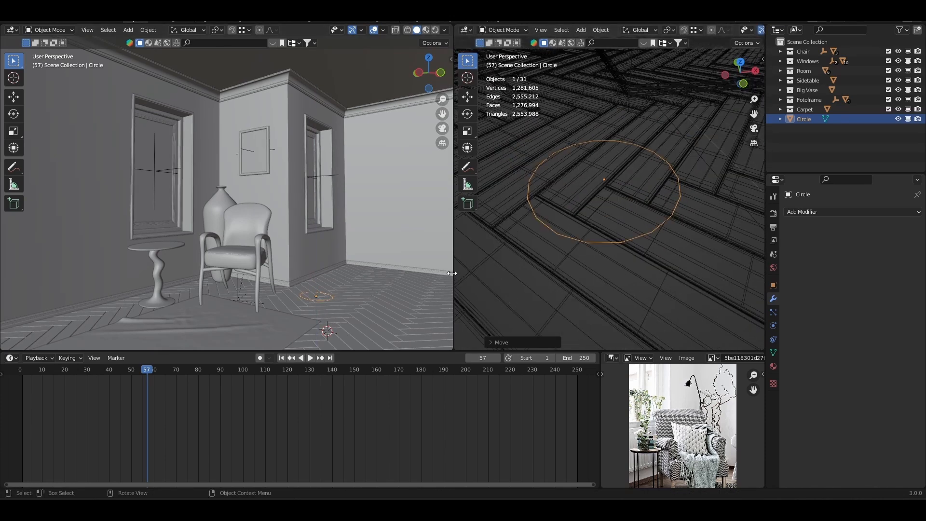
Step: Fill the lamp base circle with a face and extrude it slightly upward into a thin disc
{"action": "left_click_drag", "start_coordinate": [452, 273], "coordinate": [254, 273]}
{"action": "key", "text": "Tab"}
{"action": "key", "text": "f"}
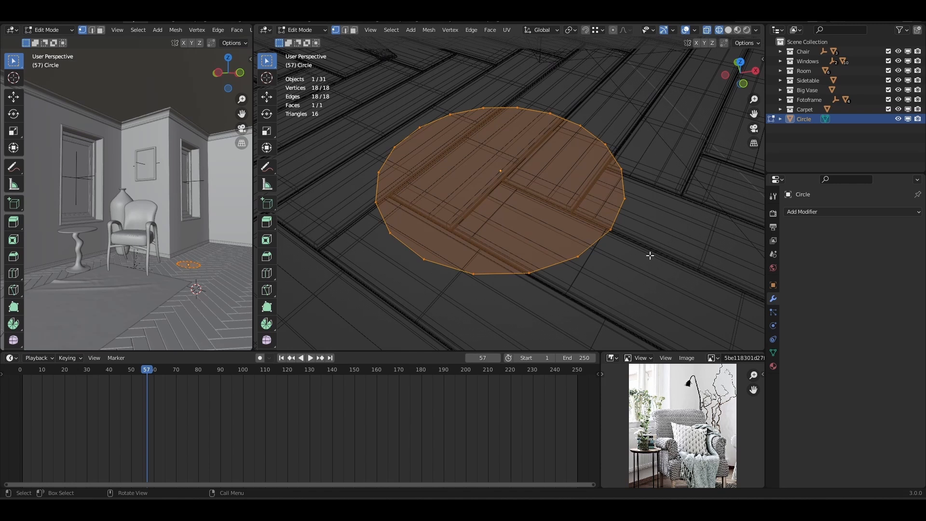
{"action": "key", "text": "e"}
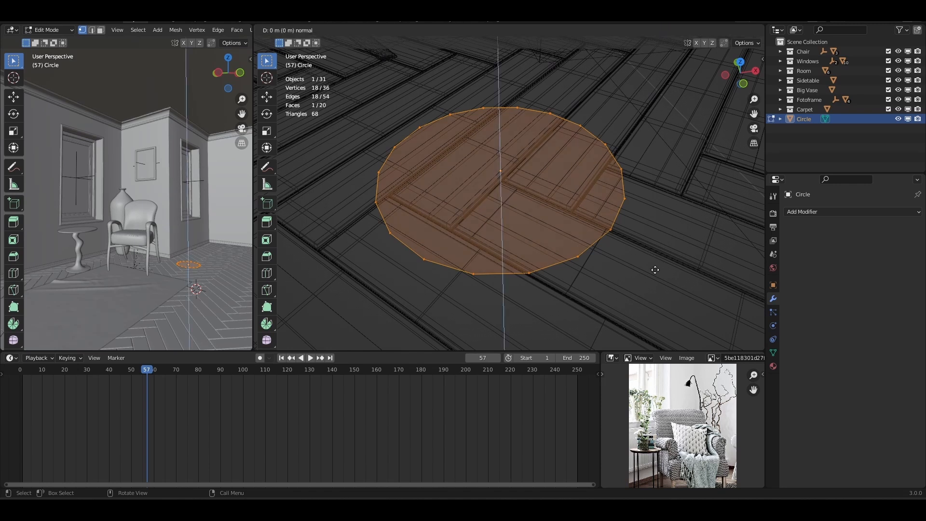
{"action": "left_click", "coordinate": [660, 238]}
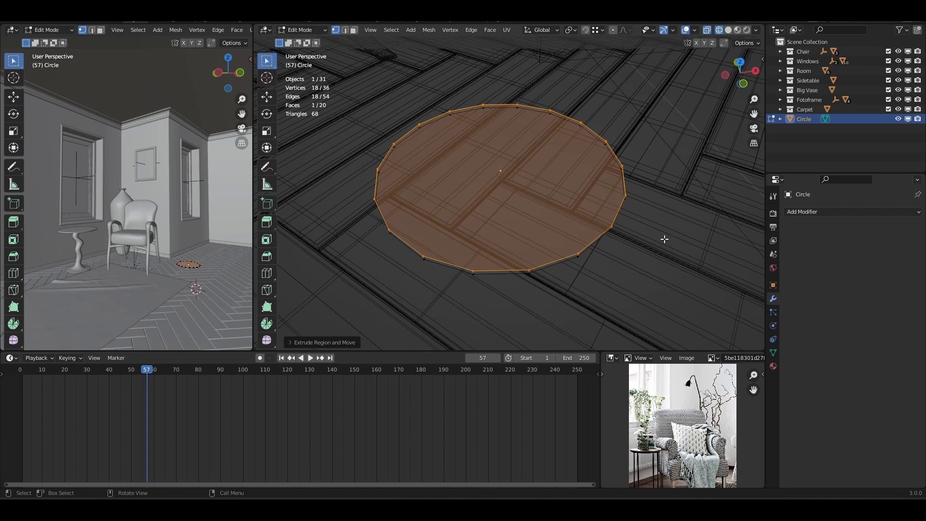
Step: Inset the disc's top face down to a small central face and extrude it straight up as the lamp pole
{"action": "key", "text": "i"}
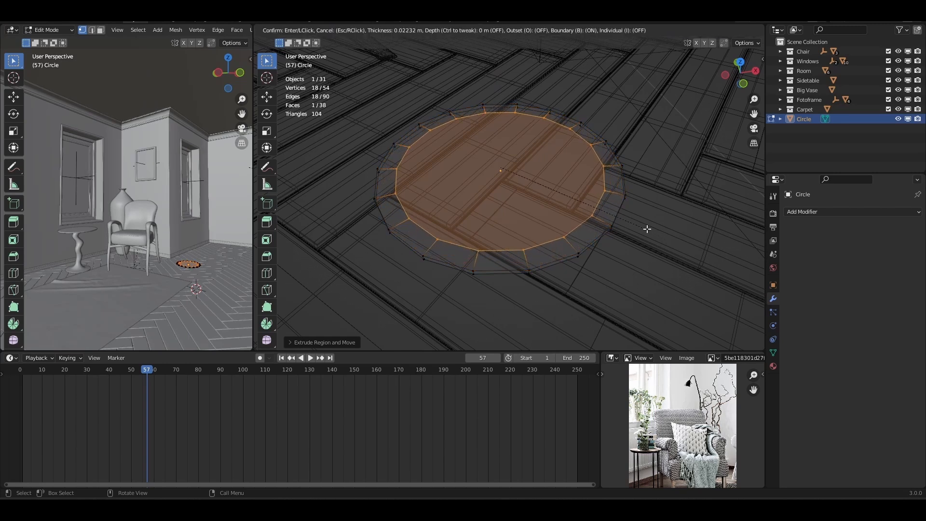
{"action": "left_click", "coordinate": [559, 186]}
{"action": "middle_click_drag", "start_coordinate": [560, 186], "coordinate": [546, 302]}
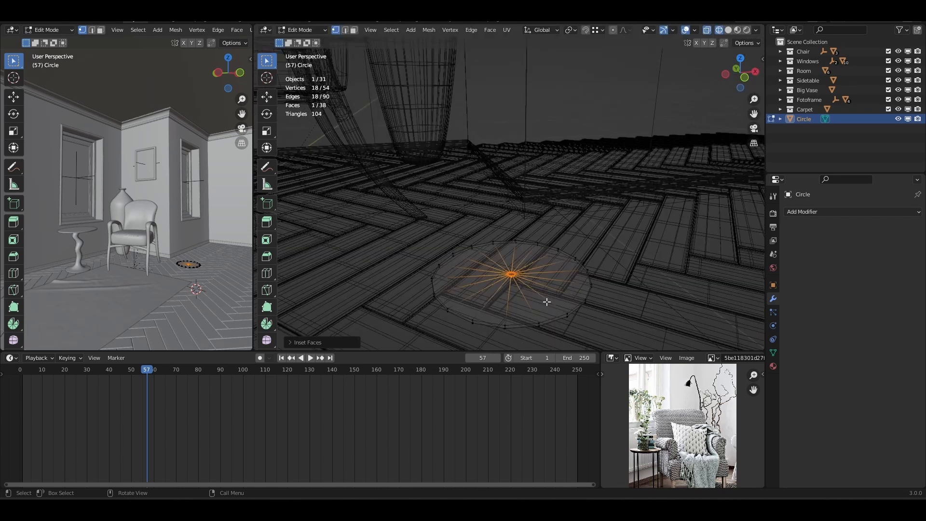
{"action": "key", "text": "e"}
{"action": "left_click", "coordinate": [569, 72]}
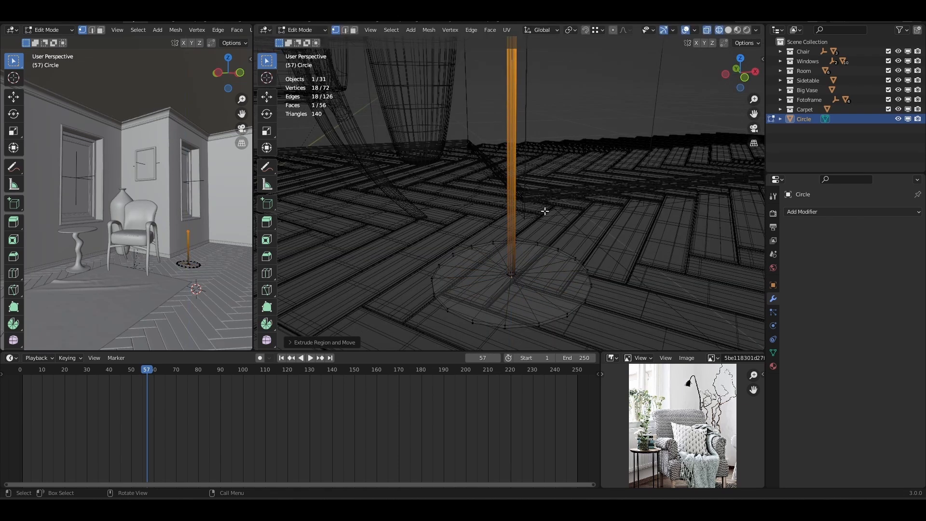
Step: Raise the pole's top face along the Z axis to about the upper part of the window, checking it in solid shading
{"action": "middle_click_drag", "start_coordinate": [544, 209], "coordinate": [545, 210]}
{"action": "key", "text": "z"}
{"action": "left_click", "coordinate": [604, 212]}
{"action": "key", "text": "g"}
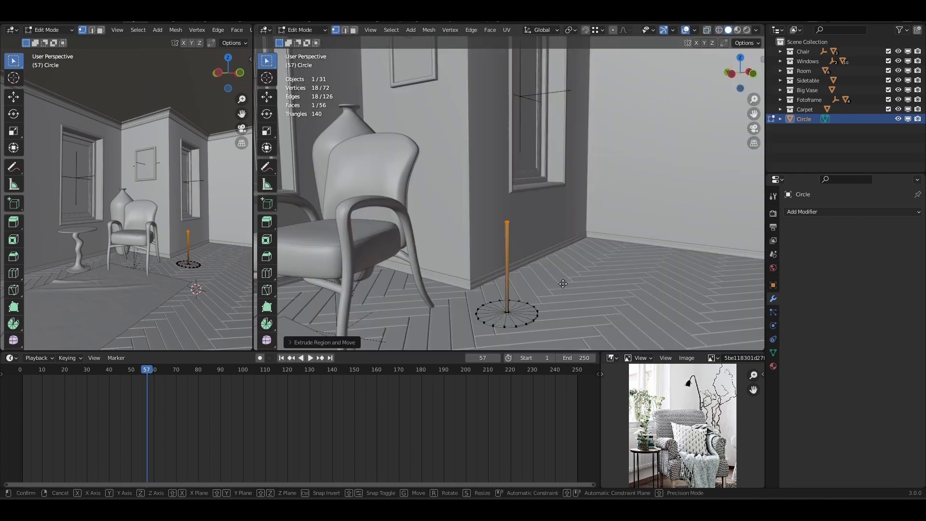
{"action": "key", "text": "z"}
{"action": "left_click", "coordinate": [568, 109]}
{"action": "middle_click_drag", "start_coordinate": [568, 109], "coordinate": [528, 220]}
{"action": "scroll", "coordinate": [529, 249], "scroll_direction": "up", "scroll_amount": 2}
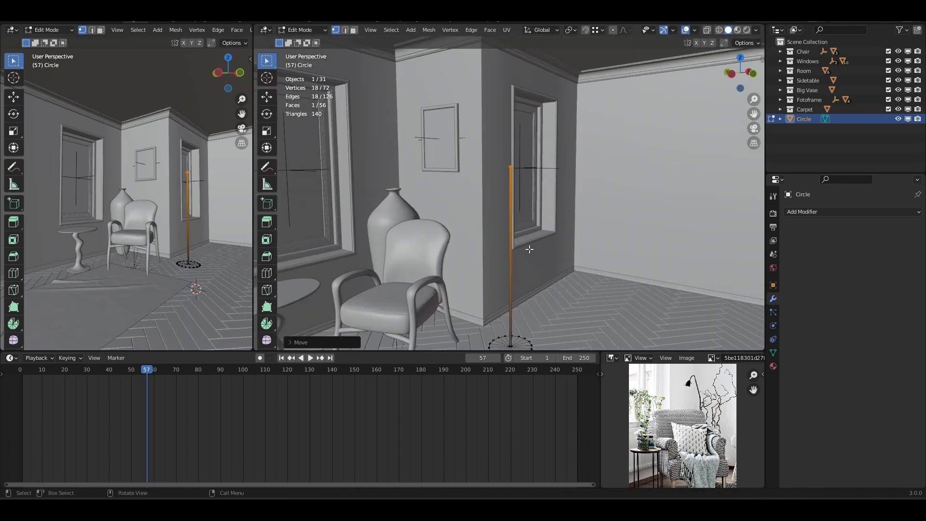
{"action": "key", "text": "g"}
{"action": "key", "text": "z"}
{"action": "left_click", "coordinate": [530, 239]}
Step: Inset the pole's top face by about 0.0012 m and extrude the inner face upward about 0.011 m
{"action": "middle_click_drag", "start_coordinate": [548, 264], "coordinate": [533, 233], "text": "shift"}
{"action": "scroll", "coordinate": [524, 239], "scroll_direction": "up", "scroll_amount": 2}
{"action": "middle_click_drag", "start_coordinate": [480, 138], "coordinate": [546, 287], "text": "shift"}
{"action": "scroll", "coordinate": [474, 226], "scroll_direction": "up", "scroll_amount": 3}
{"action": "key", "text": "KP_Decimal"}
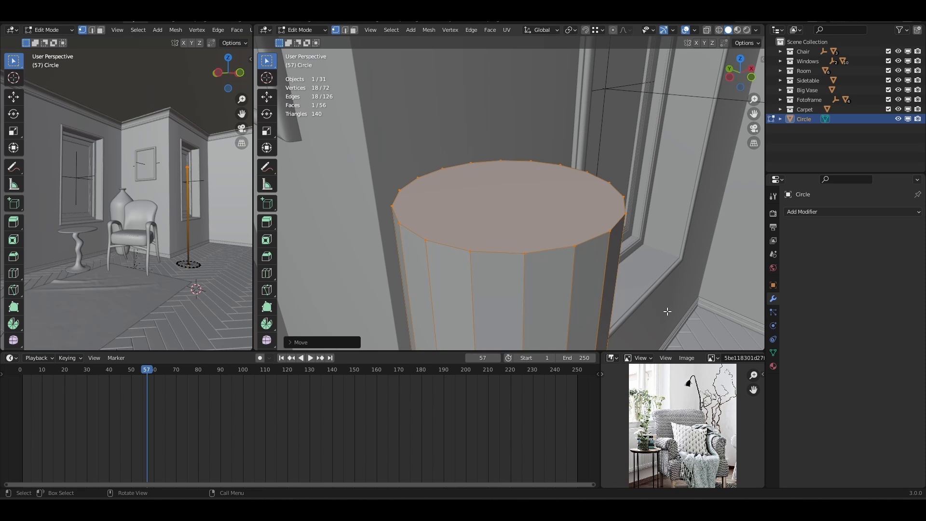
{"action": "key", "text": "i"}
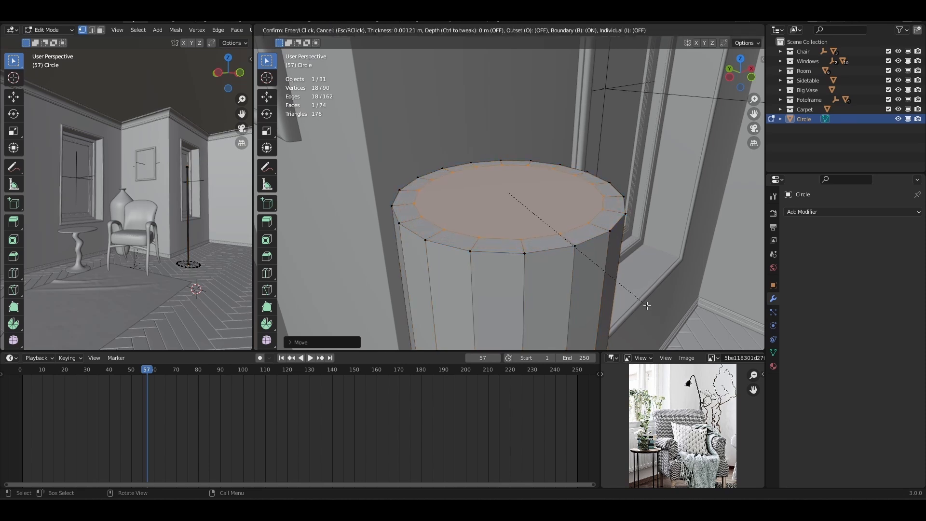
{"action": "left_click", "coordinate": [647, 306]}
{"action": "key", "text": "e"}
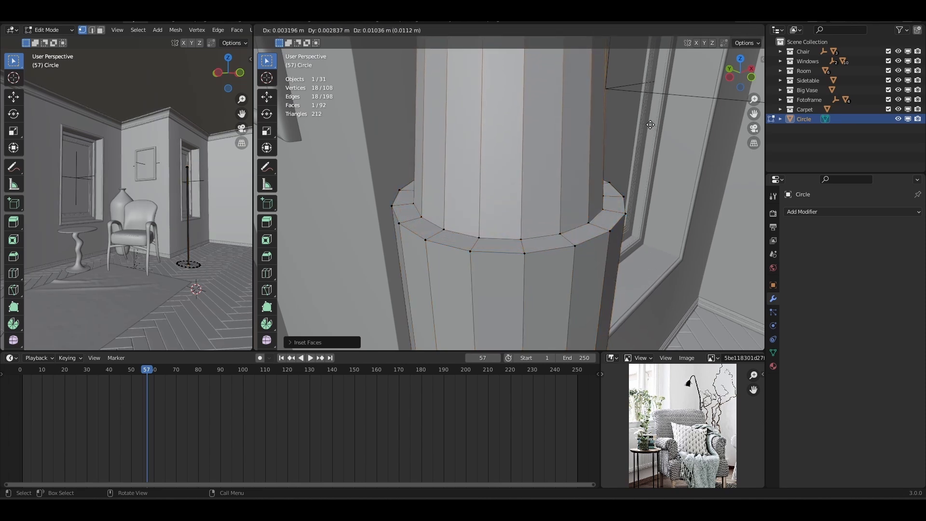
{"action": "left_click", "coordinate": [650, 124]}
Step: Taper the extruded tip by scaling its top face to about 0.78 and raise that face along the Z axis
{"action": "scroll", "coordinate": [535, 259], "scroll_direction": "down", "scroll_amount": 5}
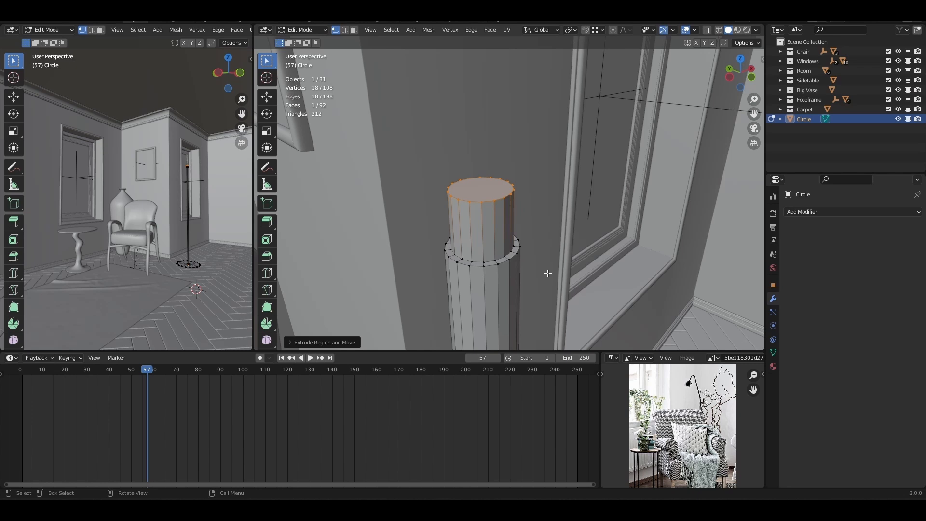
{"action": "key", "text": "s"}
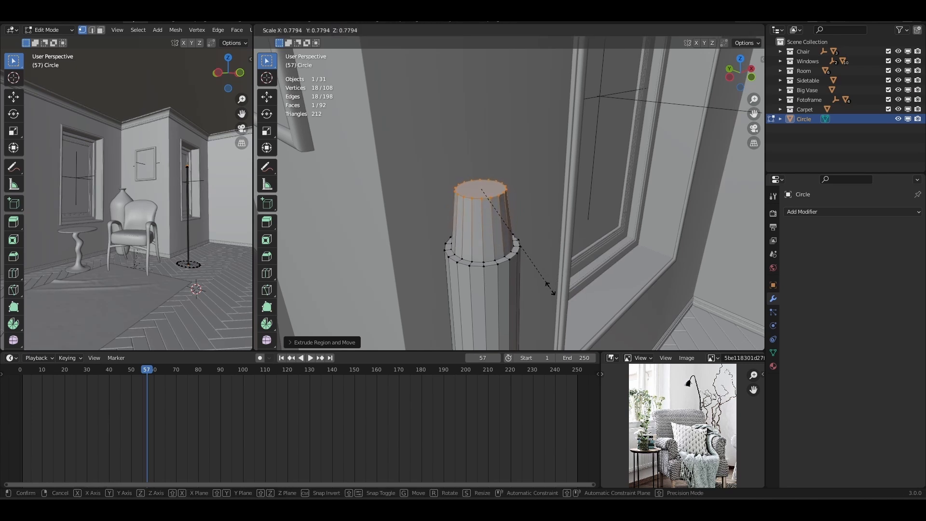
{"action": "left_click", "coordinate": [550, 289]}
{"action": "key", "text": "g"}
{"action": "key", "text": "z"}
{"action": "left_click", "coordinate": [551, 262]}
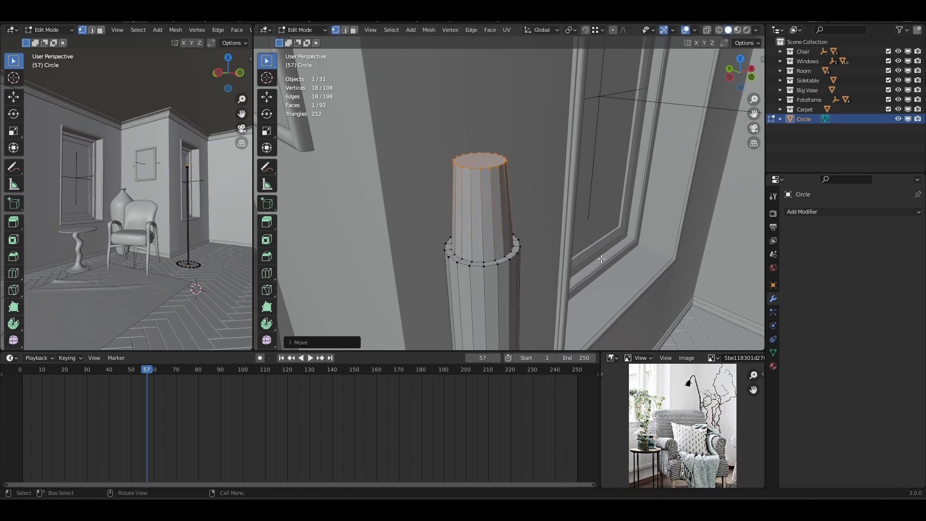
Step: Inset the tip's top face and merge the inner vertices at center
{"action": "key", "text": "i"}
{"action": "left_click", "coordinate": [593, 257]}
{"action": "key", "text": "m"}
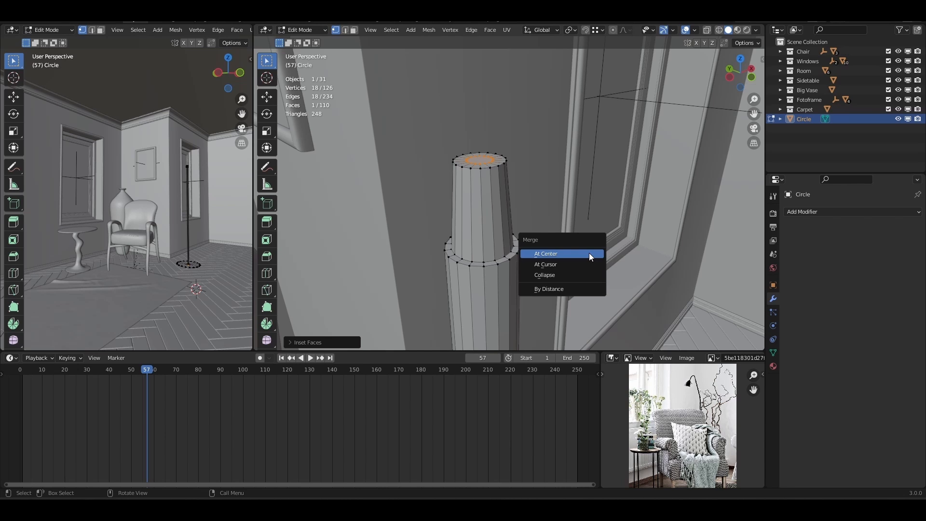
{"action": "left_click", "coordinate": [591, 254]}
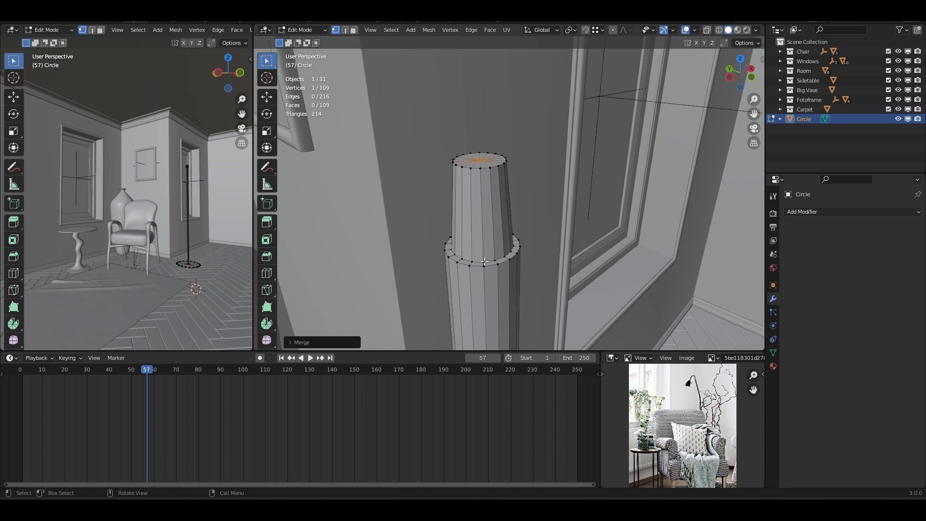
Step: Duplicate one side edge of the tapered tip in wireframe top view and separate the copy into its own object
{"action": "left_click", "coordinate": [462, 167]}
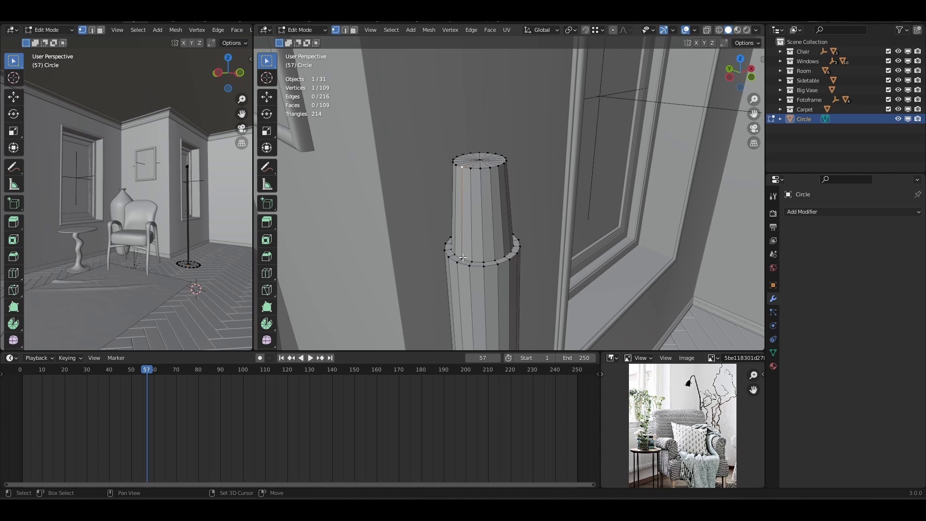
{"action": "left_click", "coordinate": [463, 257], "text": "shift"}
{"action": "key", "text": "KP_Decimal"}
{"action": "key", "text": "KP_7"}
{"action": "key", "text": "z"}
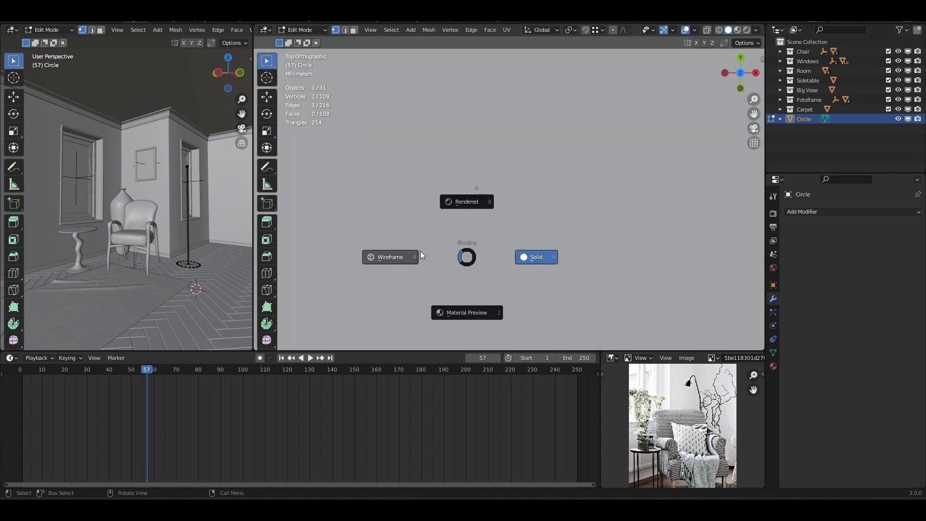
{"action": "left_click", "coordinate": [395, 258]}
{"action": "scroll", "coordinate": [459, 198], "scroll_direction": "up", "scroll_amount": 5}
{"action": "left_click", "coordinate": [428, 122]}
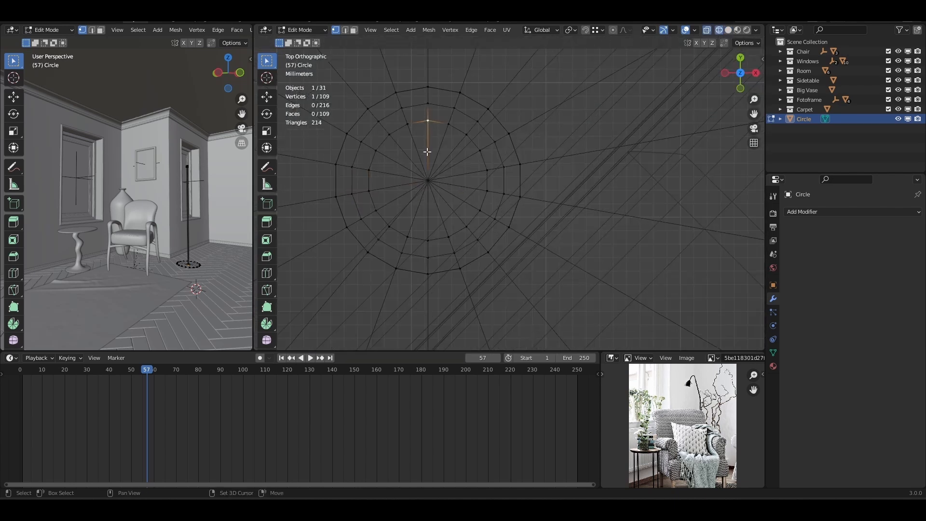
{"action": "right_click", "coordinate": [428, 103], "text": "ctrl"}
{"action": "key", "text": "shift+d"}
{"action": "right_click", "coordinate": [430, 150]}
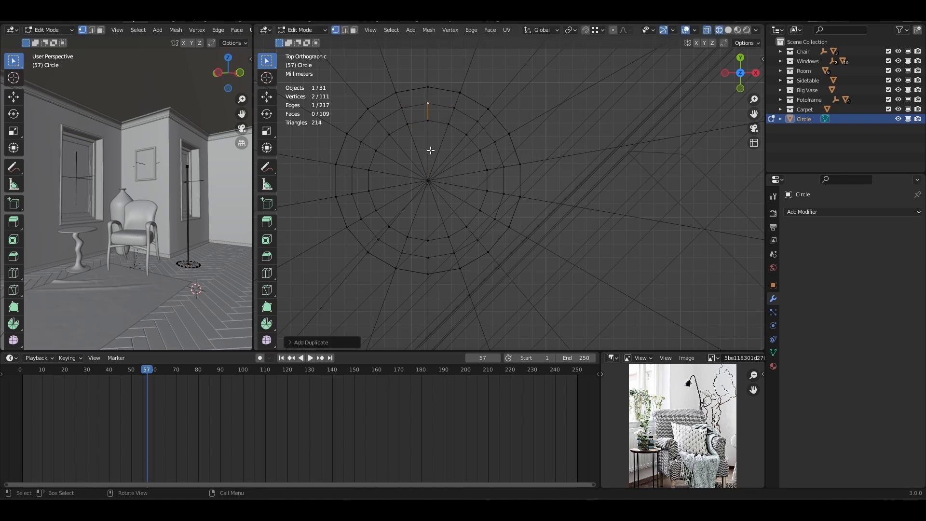
{"action": "key", "text": "p"}
{"action": "left_click", "coordinate": [432, 152]}
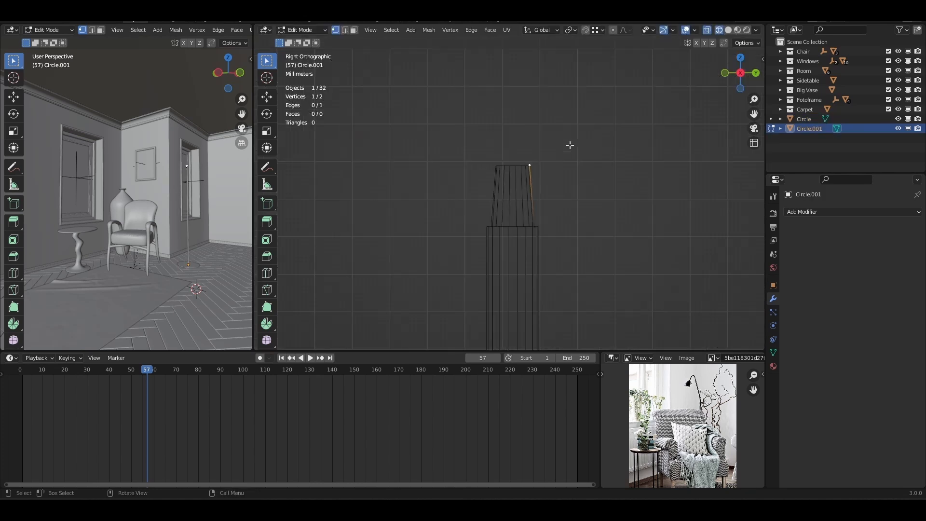
Step: Move the separated edge's upper vertex up and outward in right view, and extrude another vertex above it to form a bent wire
{"action": "key", "text": "g"}
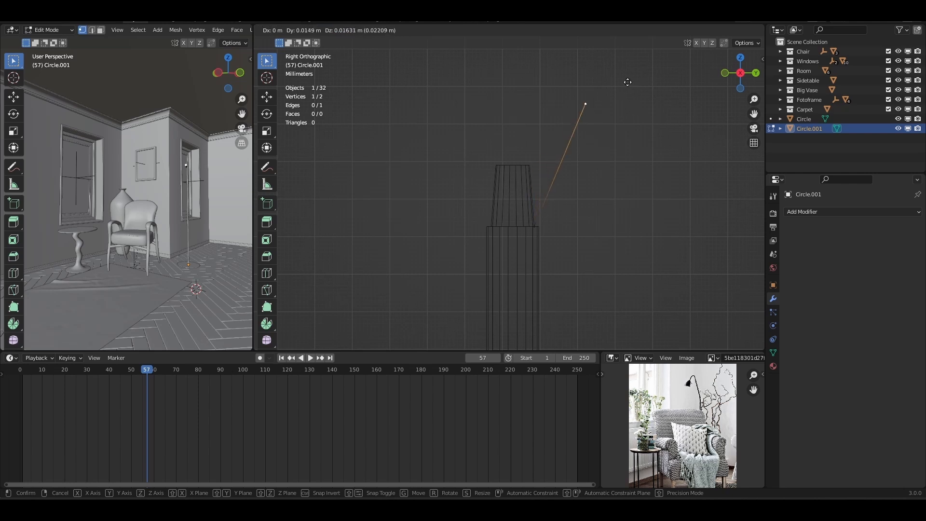
{"action": "left_click", "coordinate": [639, 37]}
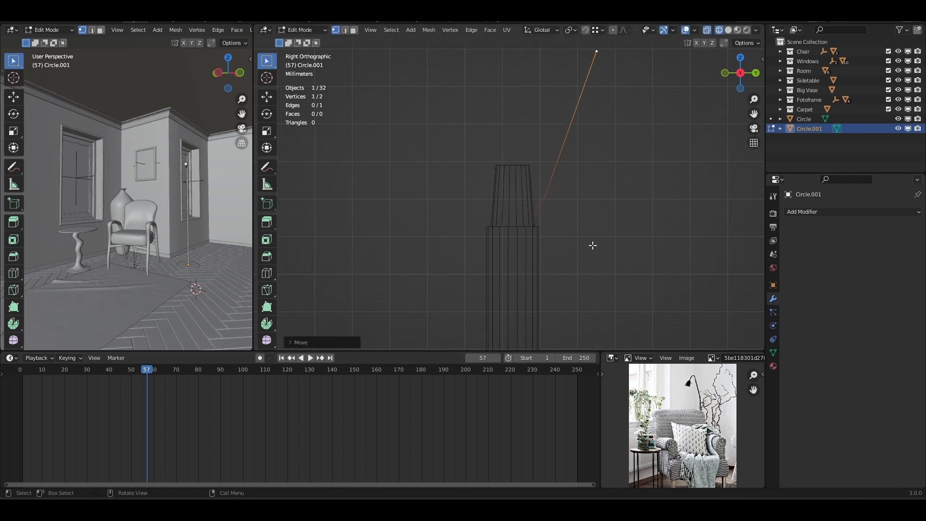
{"action": "scroll", "coordinate": [591, 245], "scroll_direction": "down", "scroll_amount": 3}
{"action": "scroll", "coordinate": [590, 247], "scroll_direction": "down", "scroll_amount": 5}
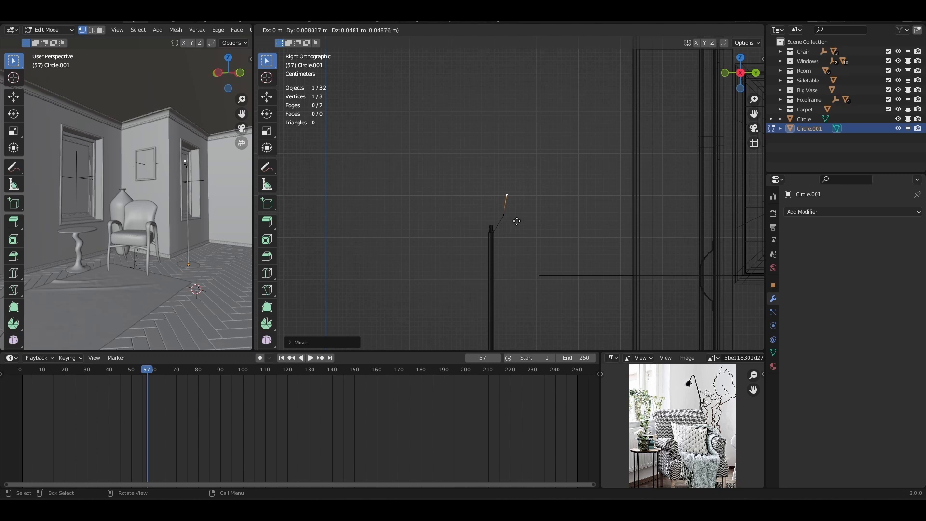
{"action": "scroll", "coordinate": [513, 231], "scroll_direction": "up", "scroll_amount": 2}
Step: Return to Object Mode and convert the bent wire mesh to a curve
{"action": "key", "text": "Tab"}
{"action": "right_click", "coordinate": [483, 263]}
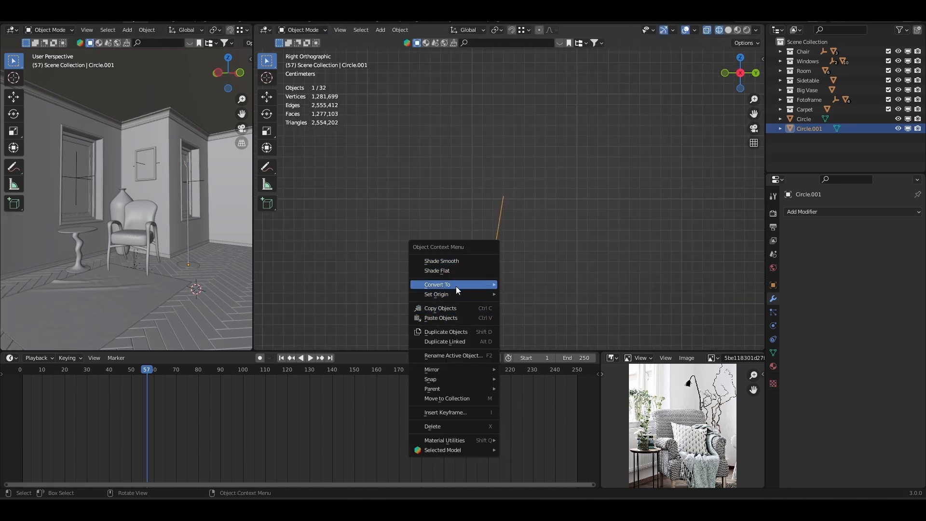
{"action": "mouse_move", "coordinate": [459, 289]}
{"action": "left_click", "coordinate": [515, 288]}
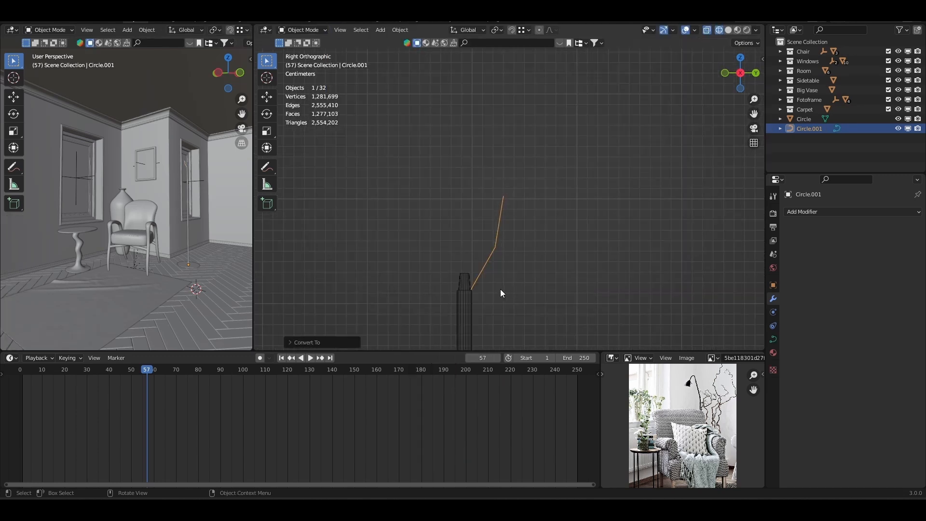
Step: Give the wire curve a round bevel with a depth of 0.001 m and a resolution of 2
{"action": "left_click", "coordinate": [773, 339]}
{"action": "left_click", "coordinate": [907, 468]}
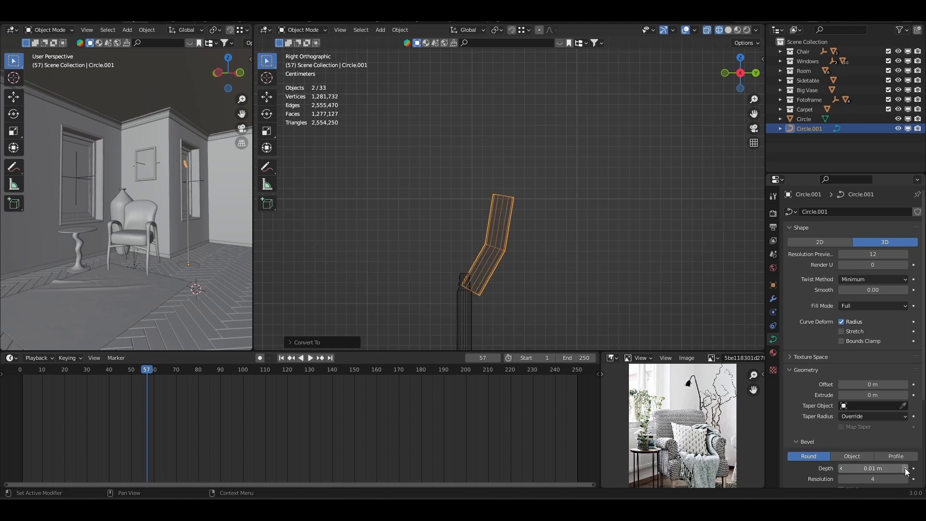
{"action": "left_click", "coordinate": [874, 471]}
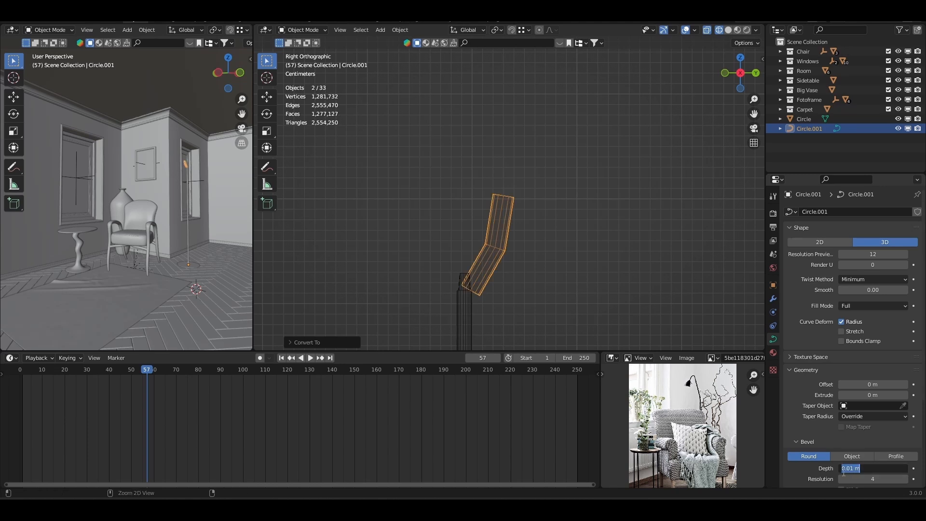
{"action": "type", "text": "0.001"}
{"action": "key", "text": "Return"}
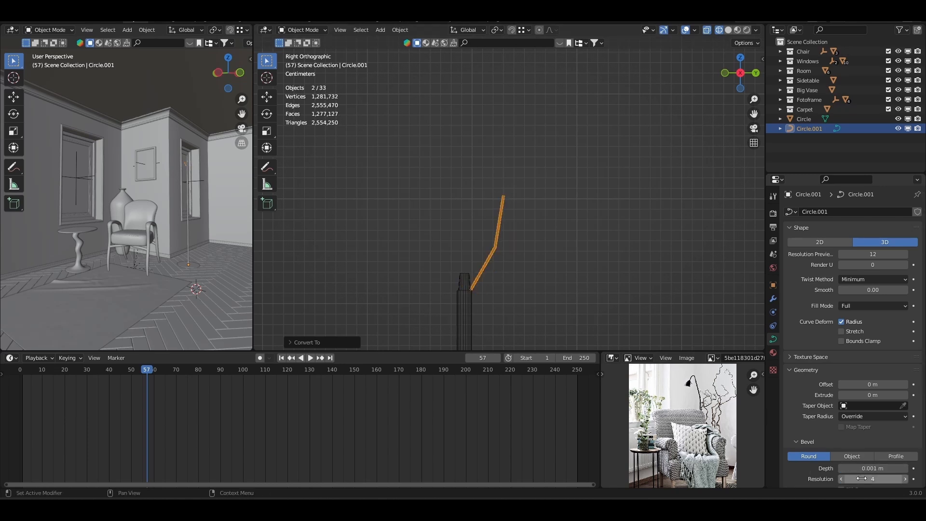
{"action": "left_click", "coordinate": [842, 479]}
{"action": "scroll", "coordinate": [572, 251], "scroll_direction": "up", "scroll_amount": 5}
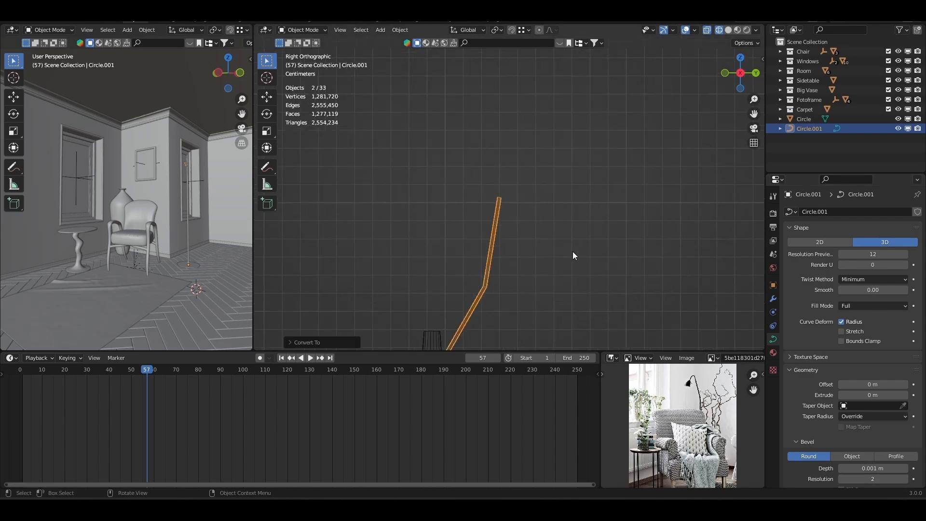
{"action": "scroll", "coordinate": [490, 252], "scroll_direction": "down", "scroll_amount": 4}
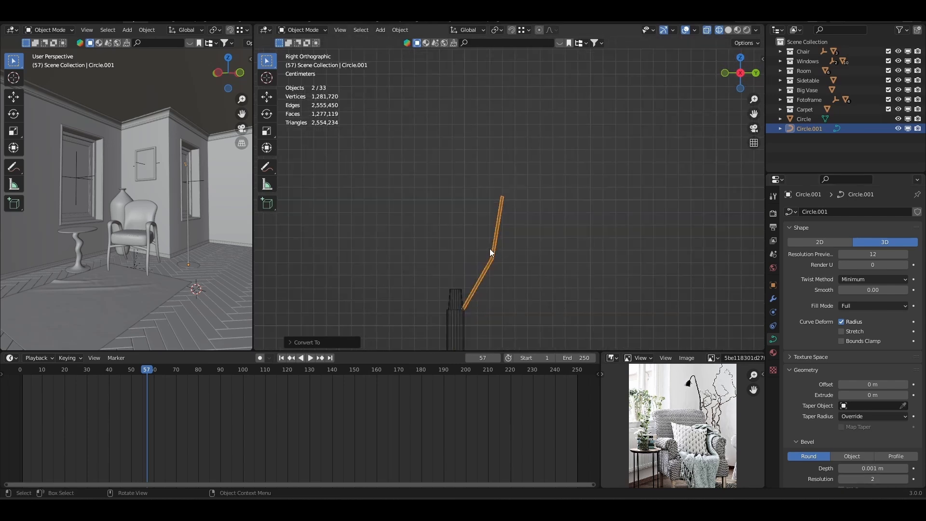
Step: Duplicate the wire rotated 120° in top view, repeat that for a third wire, and add the first wire to the selection
{"action": "key", "text": "KP_7"}
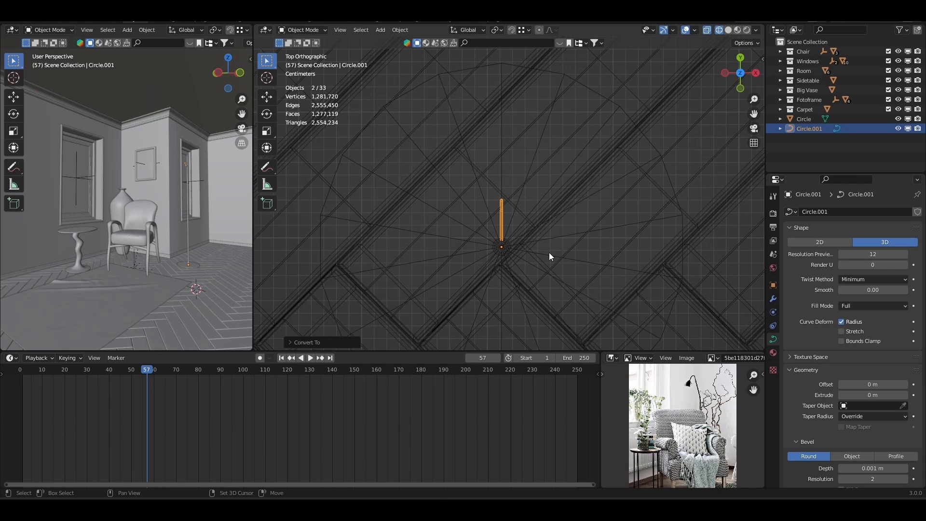
{"action": "key", "text": "shift+d"}
{"action": "type", "text": "r"}
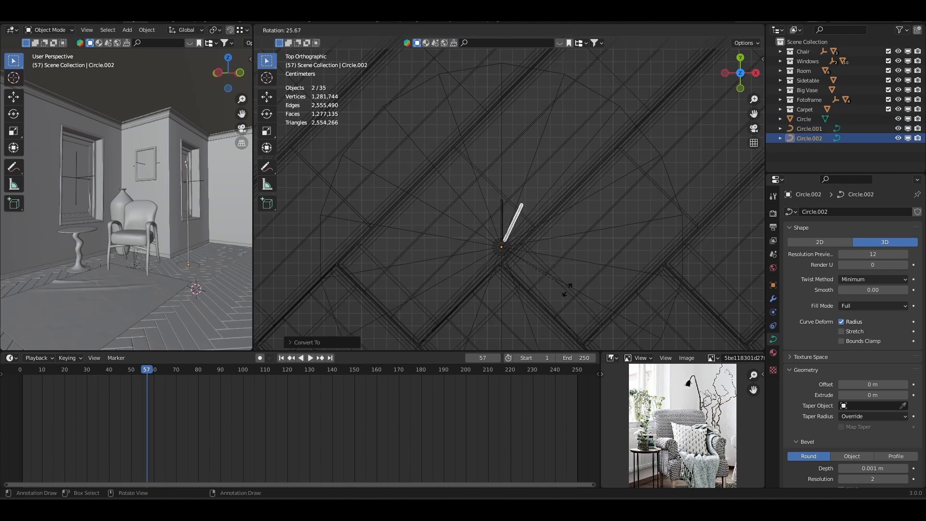
{"action": "type", "text": "12"}
{"action": "type", "text": "0"}
{"action": "key", "text": "Return"}
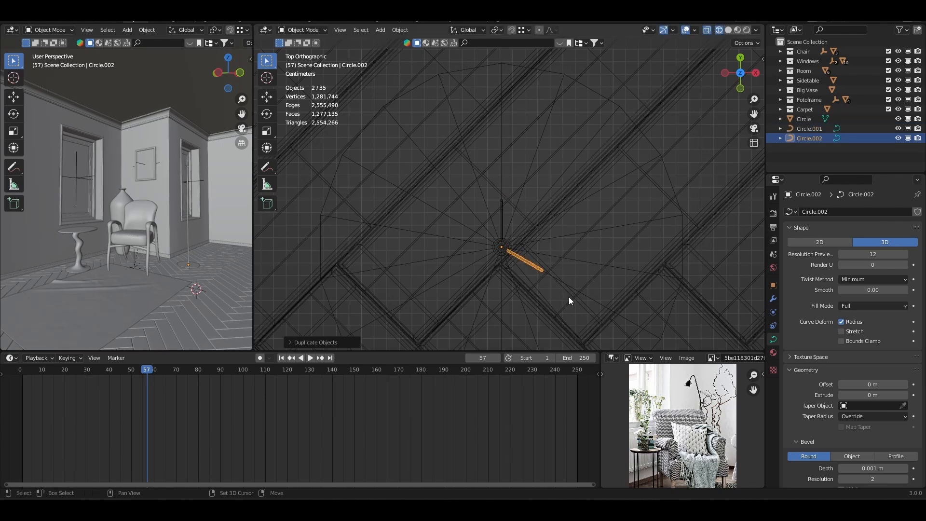
{"action": "key", "text": "shift+r"}
{"action": "left_click", "coordinate": [505, 215], "text": "shift"}
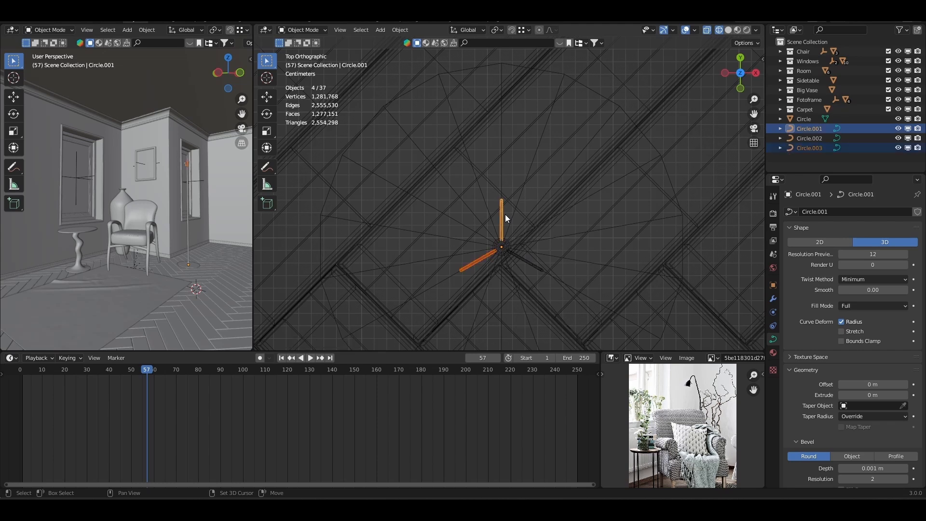
Step: Add the remaining wire to the selection, join all the wires into one object, and convert it to a mesh
{"action": "left_click", "coordinate": [528, 267], "text": "shift"}
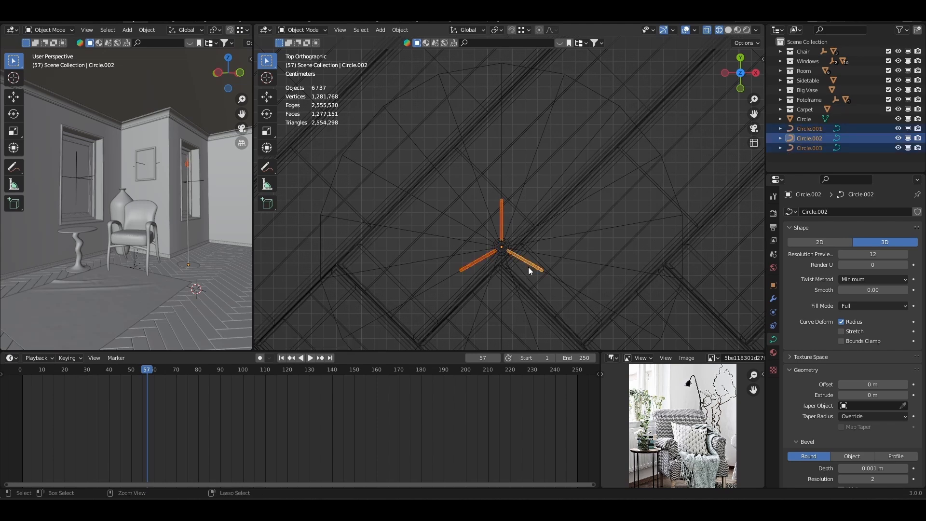
{"action": "key", "text": "ctrl+j"}
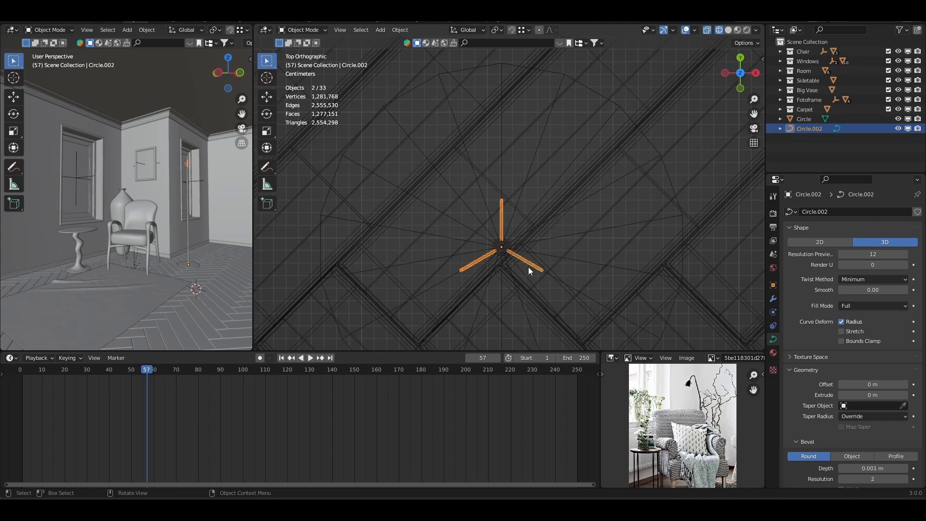
{"action": "right_click", "coordinate": [528, 267]}
{"action": "left_click", "coordinate": [535, 265]}
{"action": "middle_click_drag", "start_coordinate": [515, 263], "coordinate": [540, 192]}
{"action": "scroll", "coordinate": [508, 219], "scroll_direction": "up", "scroll_amount": 3}
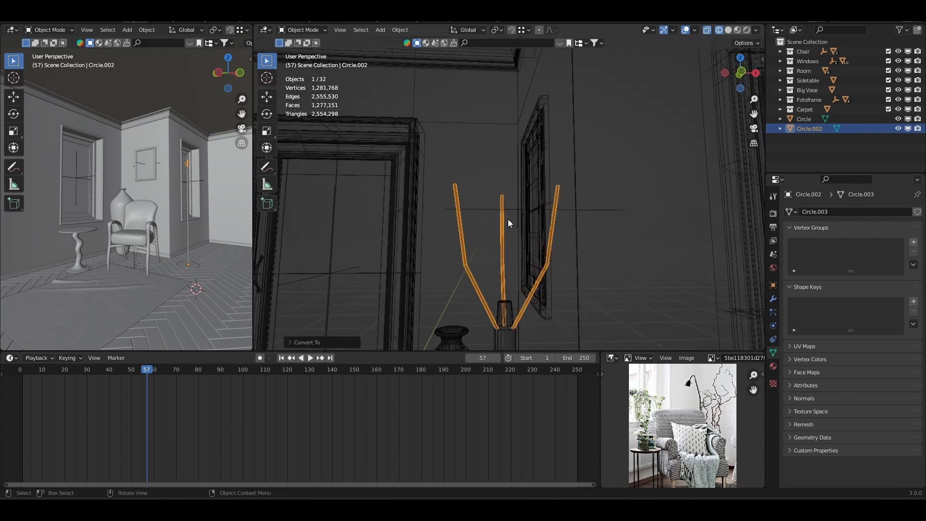
Step: Select the linked pole geometry of the floor lamp in Edit Mode and lower it along Z
{"action": "scroll", "coordinate": [508, 219], "scroll_direction": "down", "scroll_amount": 2}
{"action": "left_click", "coordinate": [506, 289]}
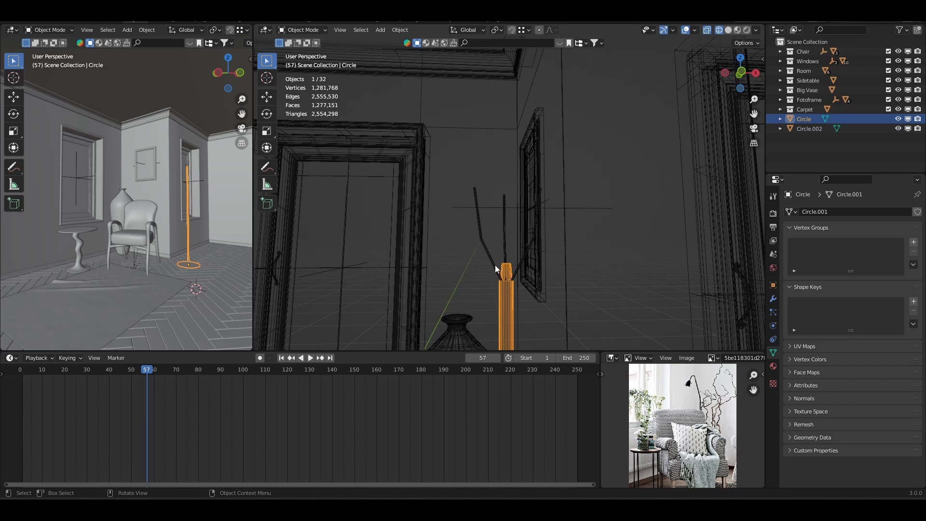
{"action": "key", "text": "Tab"}
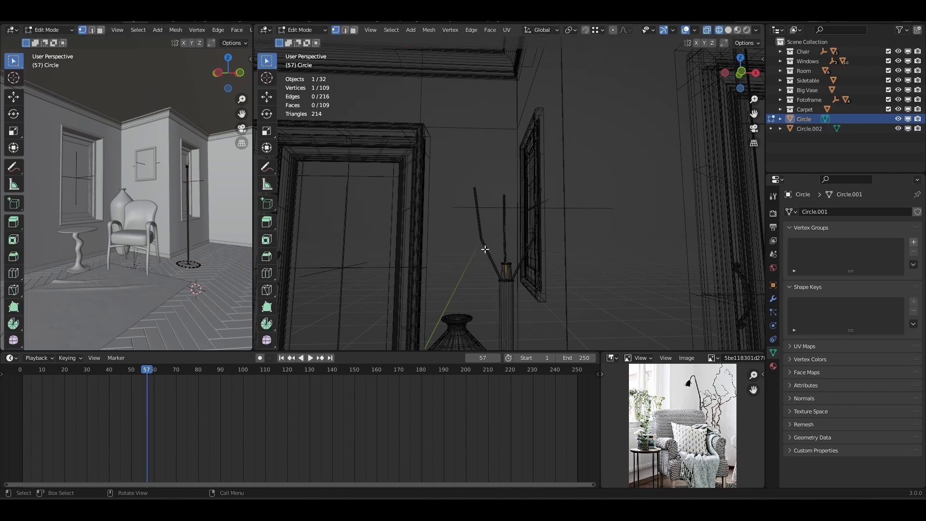
{"action": "key", "text": "ctrl+l"}
{"action": "key", "text": "g"}
{"action": "key", "text": "z"}
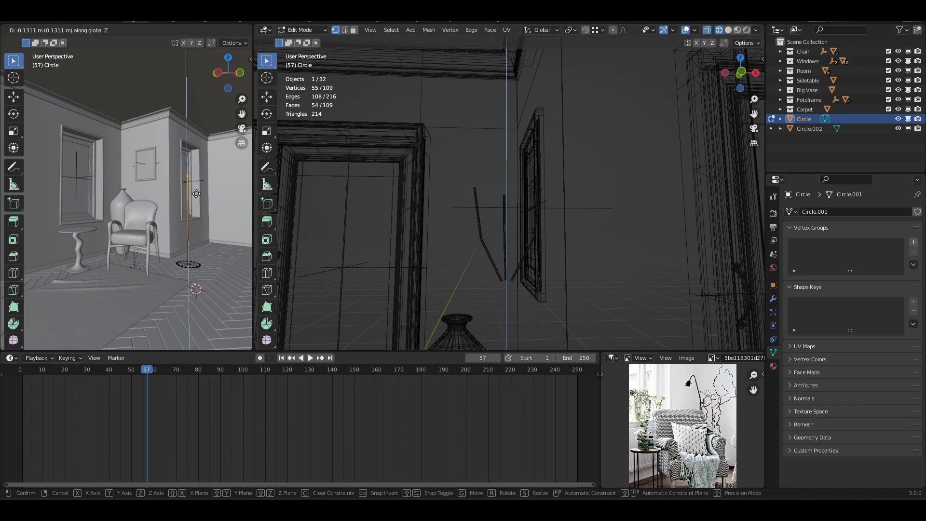
Step: Lower the joined wires along Z in front view toward the shortened pole
{"action": "key", "text": "g"}
{"action": "key", "text": "z"}
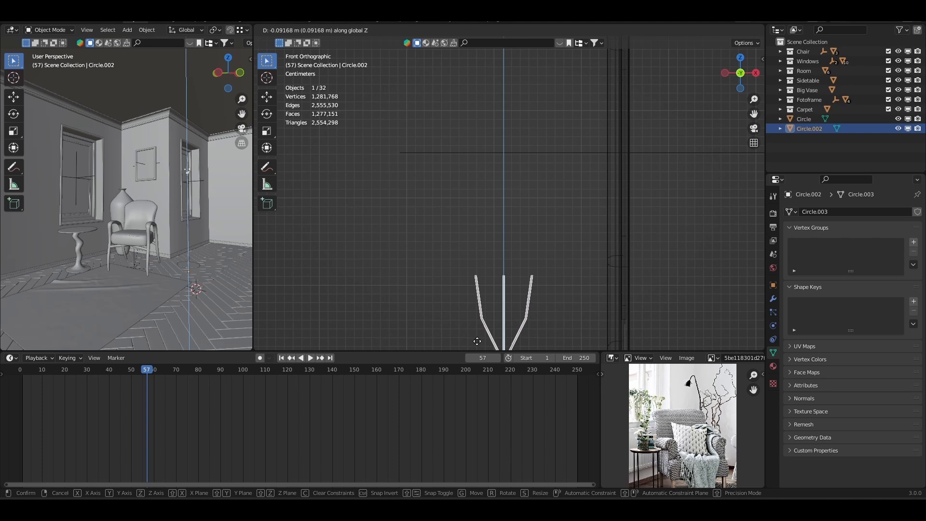
{"action": "left_click", "coordinate": [479, 348]}
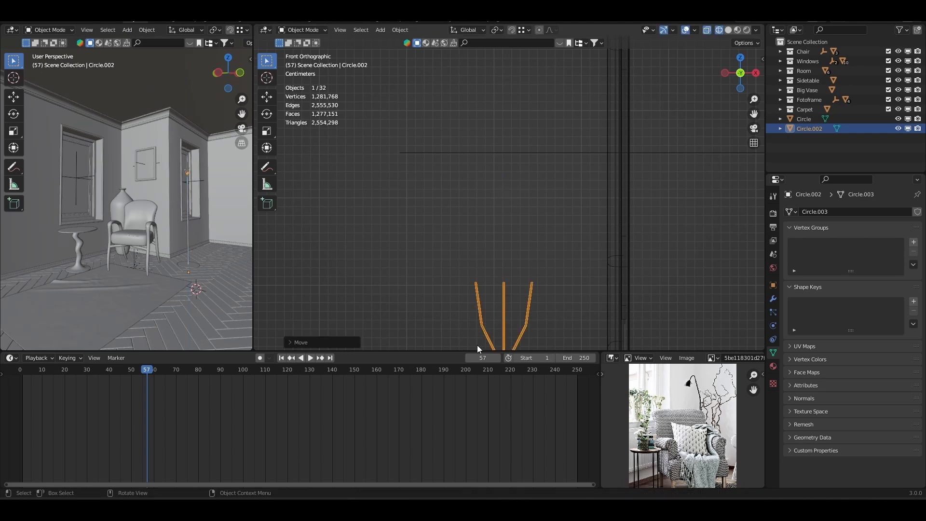
Step: Set the wires' origin to the centre of their lower segments using the 3D cursor, and return the cursor to the world origin
{"action": "scroll", "coordinate": [480, 258], "scroll_direction": "down", "scroll_amount": 5}
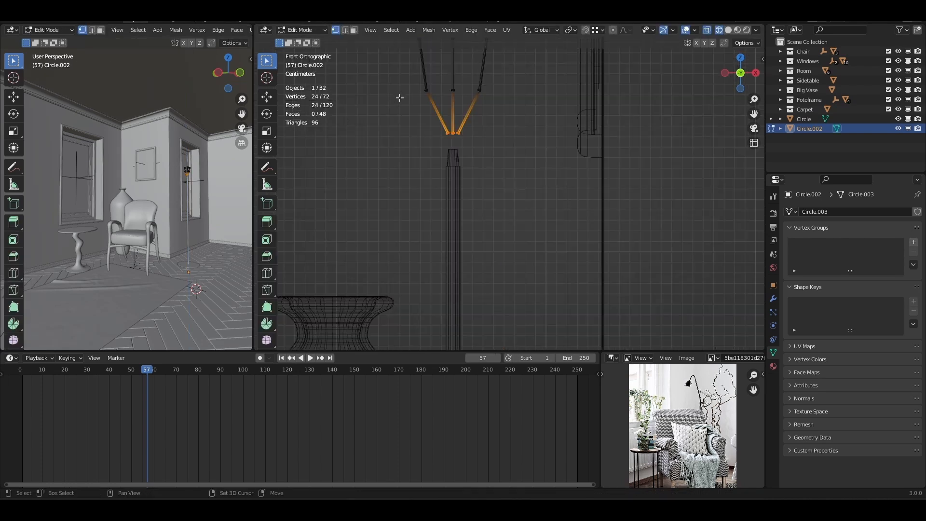
{"action": "key", "text": "shift+s"}
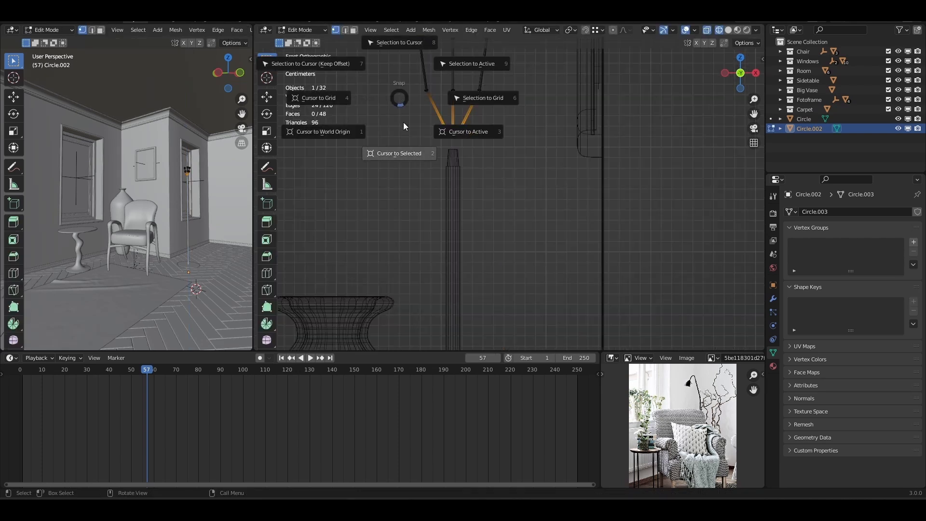
{"action": "left_click", "coordinate": [404, 123]}
{"action": "key", "text": "Tab"}
{"action": "right_click", "coordinate": [441, 110]}
{"action": "mouse_move", "coordinate": [442, 111]}
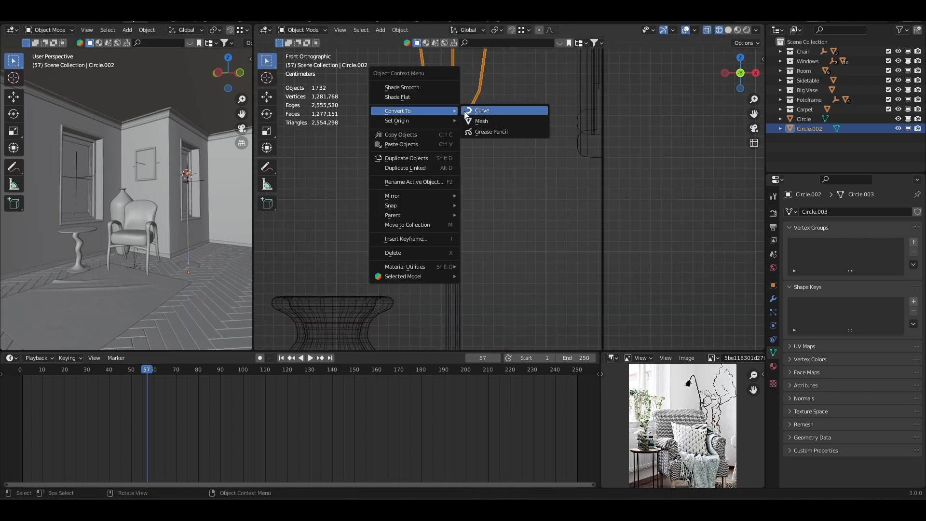
{"action": "mouse_move", "coordinate": [406, 120]}
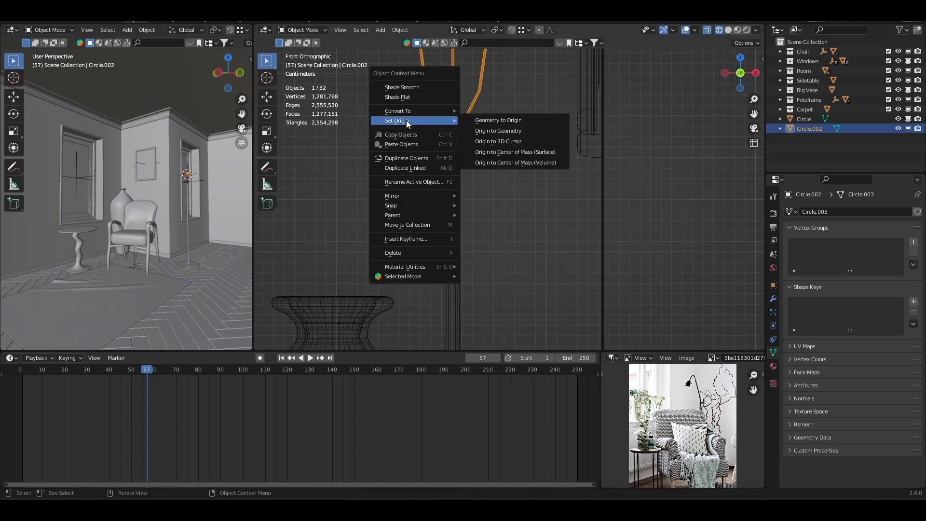
{"action": "left_click", "coordinate": [488, 141]}
{"action": "key", "text": "shift+s"}
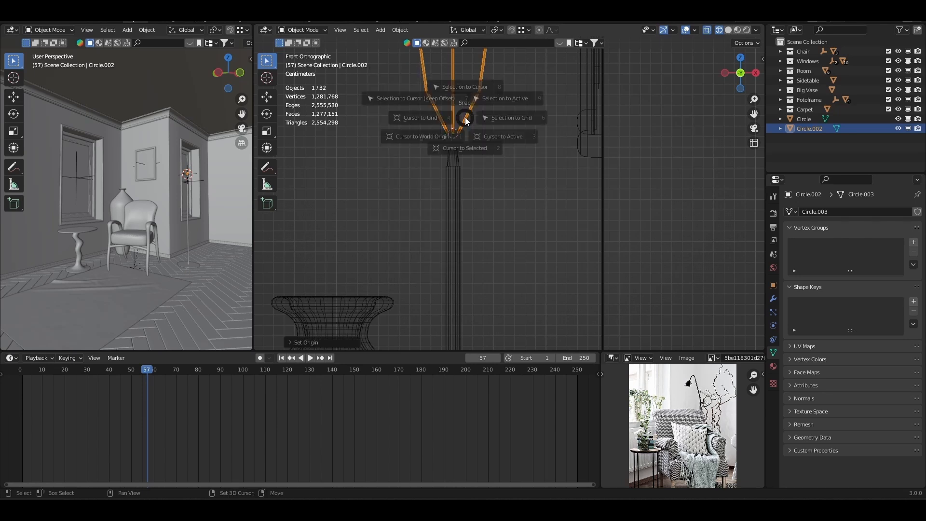
{"action": "left_click", "coordinate": [394, 151]}
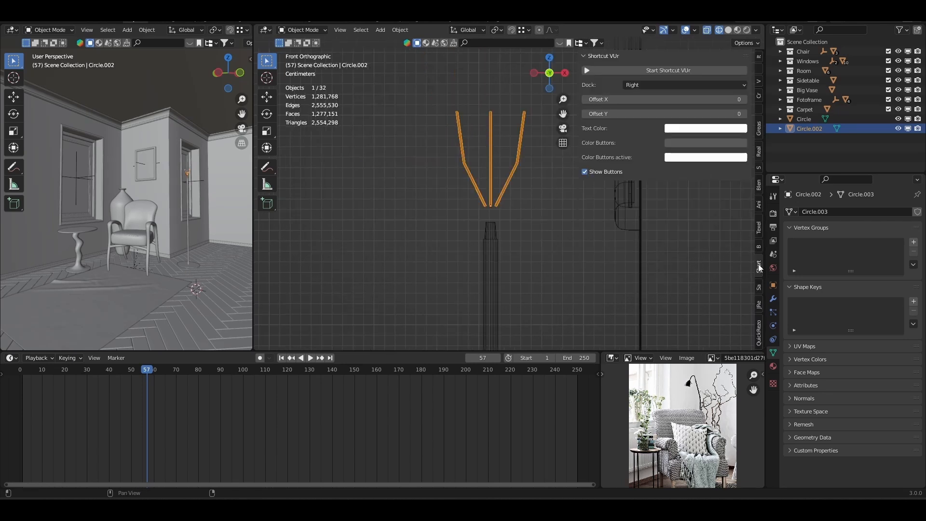
Step: Start the Shortcut VUr key display and lower the wires along Z until their lower ends meet the base of the pole's tapered tip
{"action": "left_click", "coordinate": [665, 70]}
{"action": "key", "text": "n"}
{"action": "key", "text": "g"}
{"action": "key", "text": "z"}
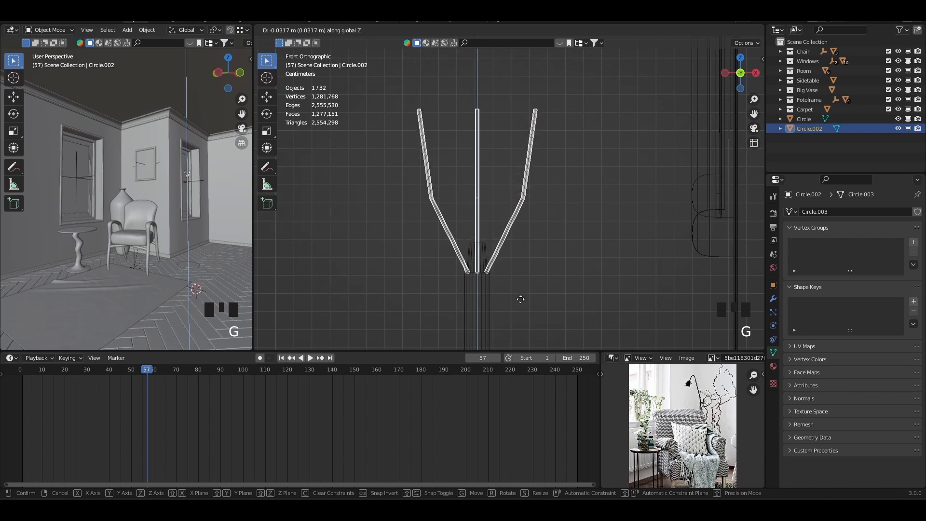
{"action": "left_click", "coordinate": [496, 242]}
{"action": "scroll", "coordinate": [498, 238], "scroll_direction": "down", "scroll_amount": 3}
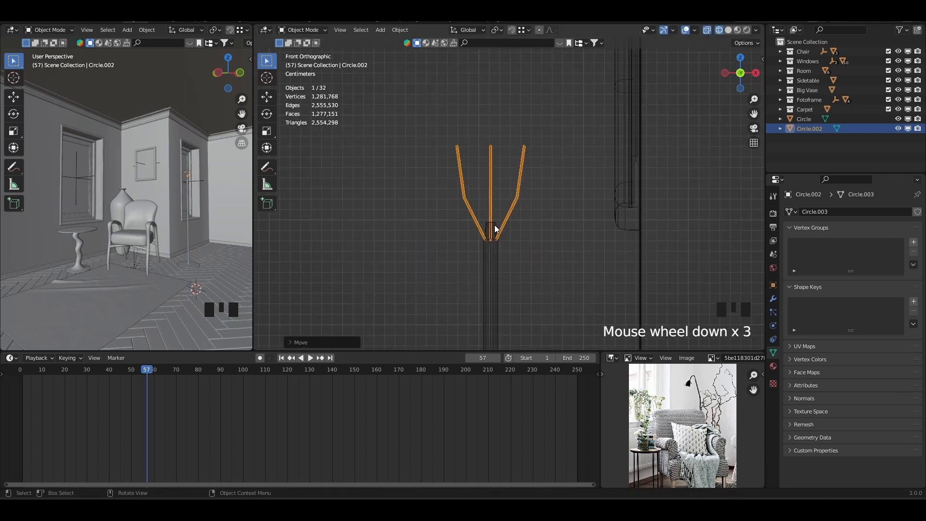
Step: Raise the top vertices of the pole's tapered tip about 0.025 m along Z and scale them slightly narrower
{"action": "left_click", "coordinate": [495, 230]}
{"action": "key", "text": "Tab"}
{"action": "left_click_drag", "start_coordinate": [476, 214], "coordinate": [500, 228]}
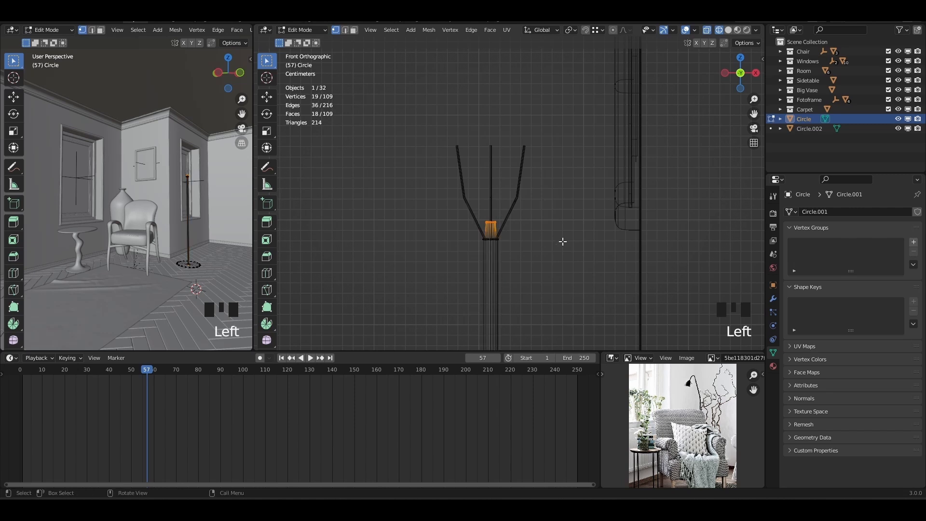
{"action": "key", "text": "g"}
{"action": "key", "text": "z"}
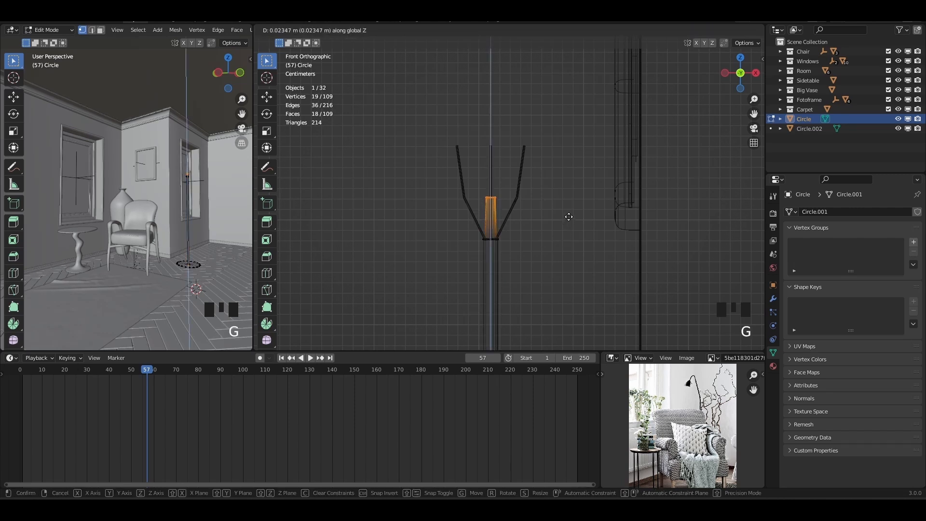
{"action": "left_click", "coordinate": [571, 215]}
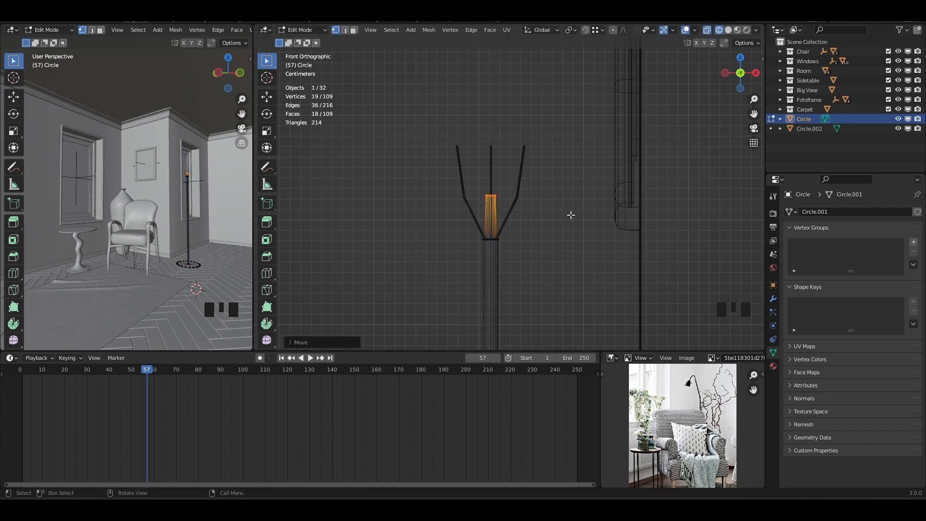
{"action": "key", "text": "s"}
{"action": "left_click", "coordinate": [556, 211]}
{"action": "key", "text": "Tab"}
Step: Duplicate the side faces of the pole's tapered tip in place and separate them into a new object
{"action": "key", "text": "Tab"}
{"action": "key", "text": "3"}
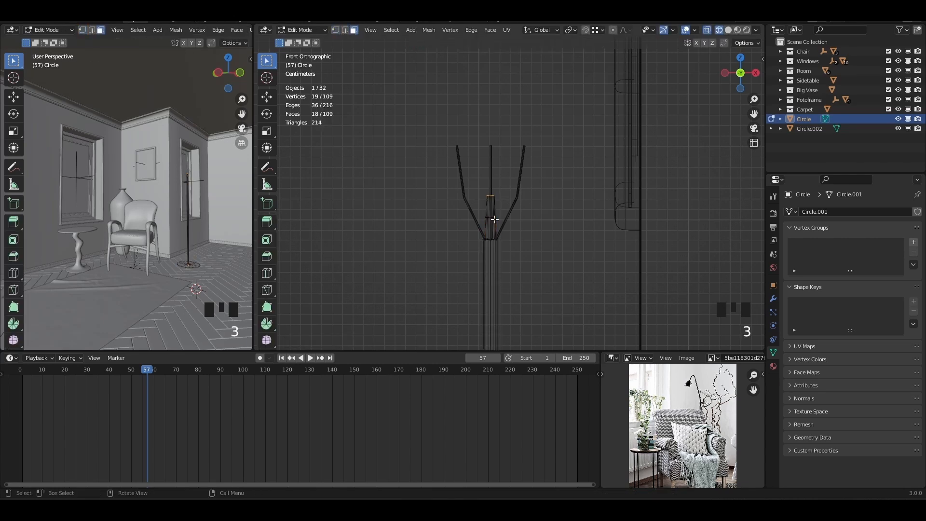
{"action": "left_click", "coordinate": [487, 217]}
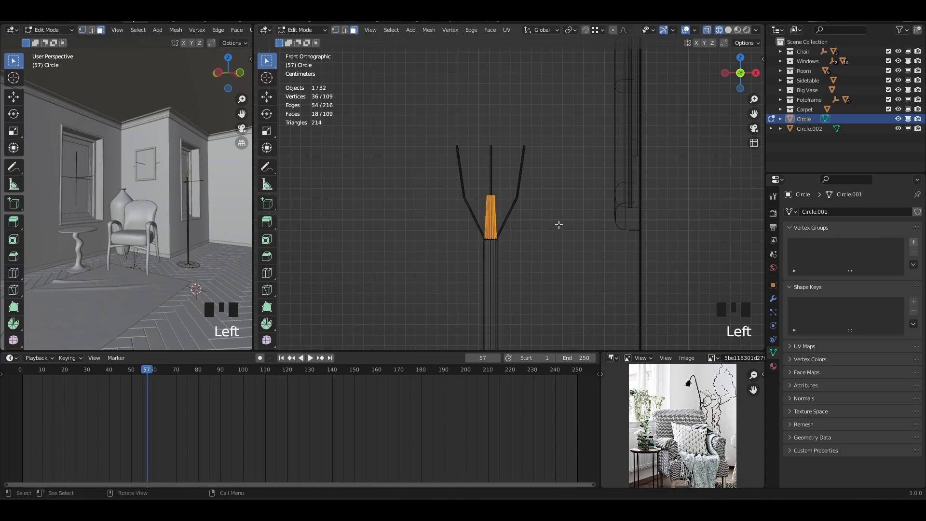
{"action": "key", "text": "shift+d"}
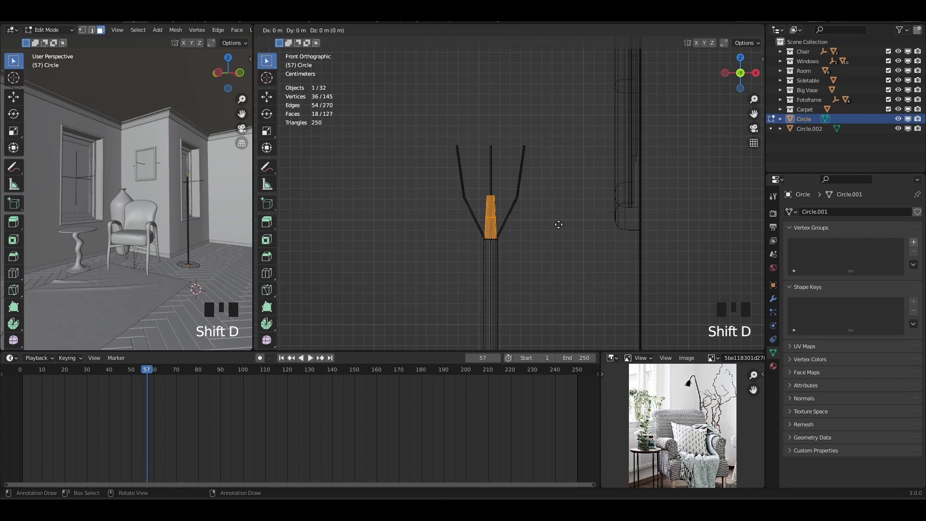
{"action": "right_click", "coordinate": [558, 224]}
{"action": "key", "text": "p"}
{"action": "left_click", "coordinate": [558, 224]}
{"action": "key", "text": "Tab"}
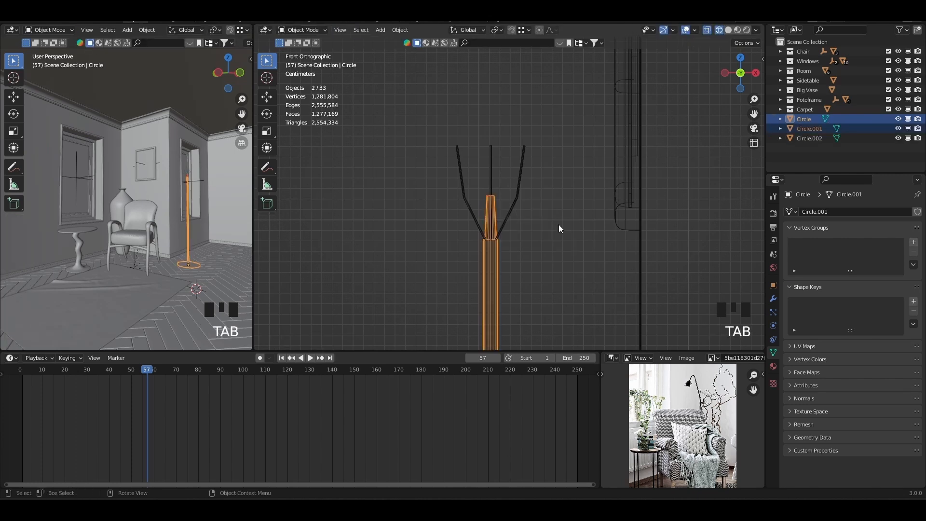
Step: Select the separated tip faces and set their origin to geometry
{"action": "left_click", "coordinate": [495, 217]}
{"action": "left_click", "coordinate": [400, 30]}
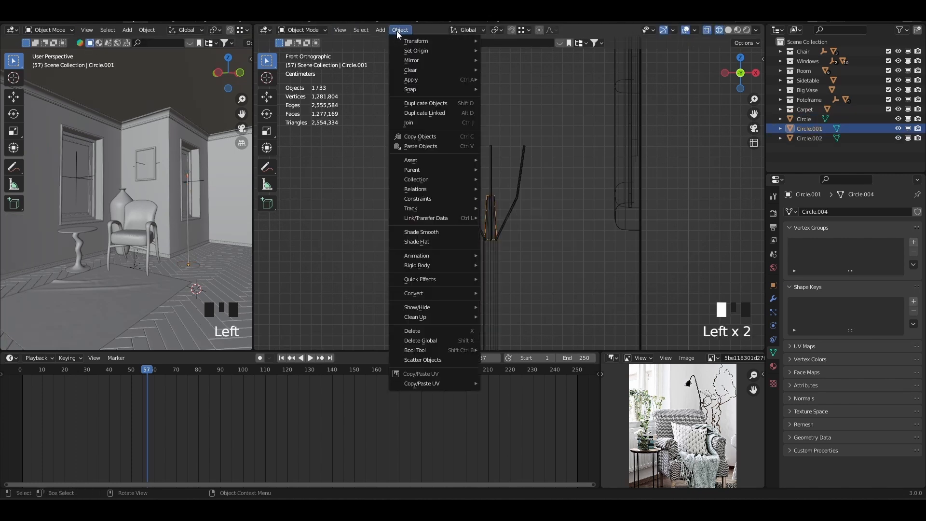
{"action": "mouse_move", "coordinate": [407, 49]}
{"action": "left_click", "coordinate": [506, 60]}
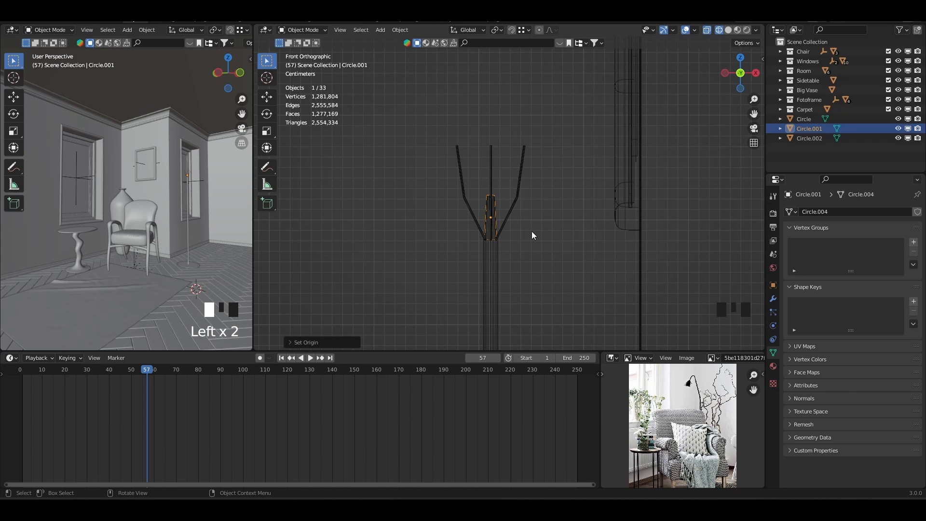
Step: Scale all the separated faces outward in X and Y only, forming a wide lampshade
{"action": "key", "text": "Tab"}
{"action": "key", "text": "a"}
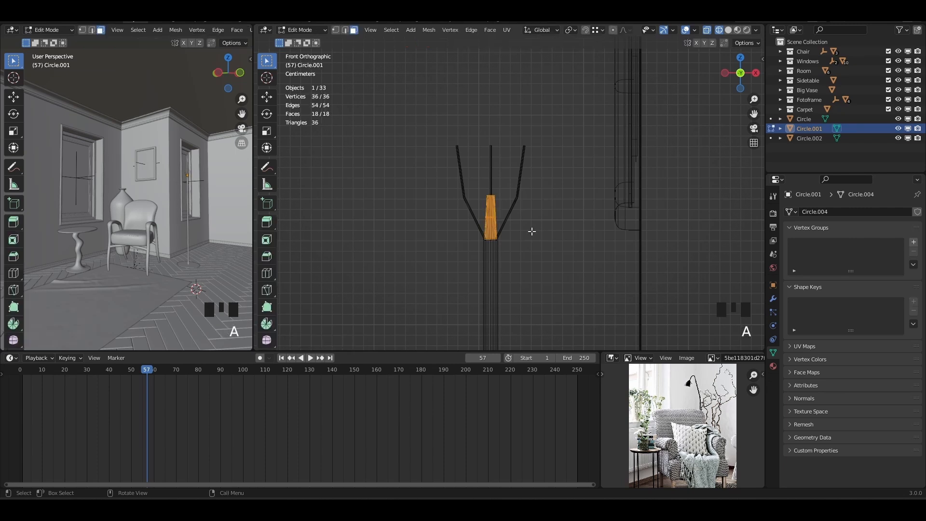
{"action": "key", "text": "s"}
{"action": "key", "text": "shift+z"}
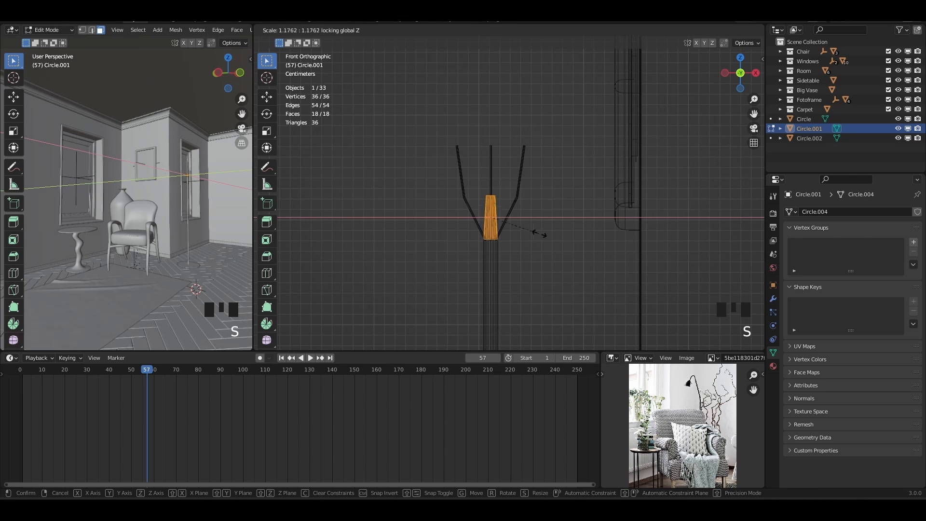
{"action": "left_click", "coordinate": [424, 319]}
Step: Raise the lampshade about 0.05 m along Z to the wires' upper ends and scale it horizontally to about 0.56
{"action": "key", "text": "g"}
{"action": "key", "text": "z"}
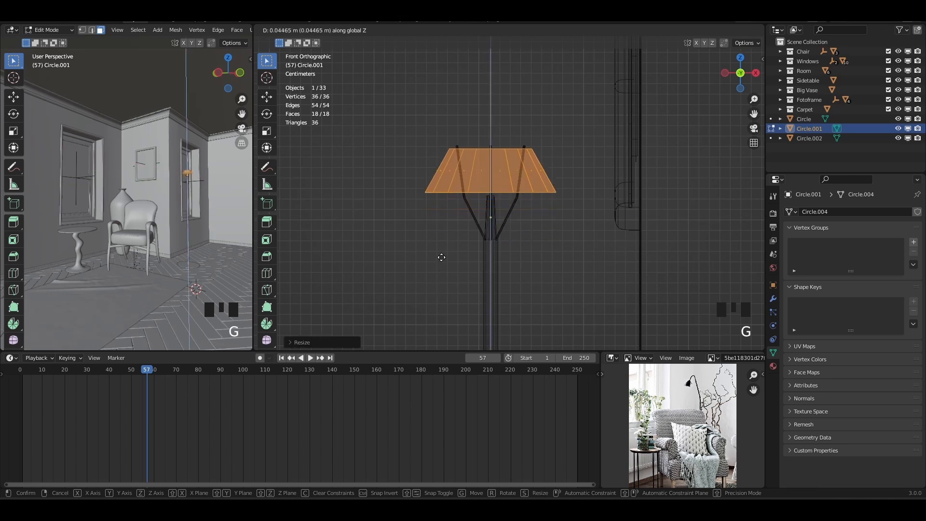
{"action": "left_click", "coordinate": [443, 253]}
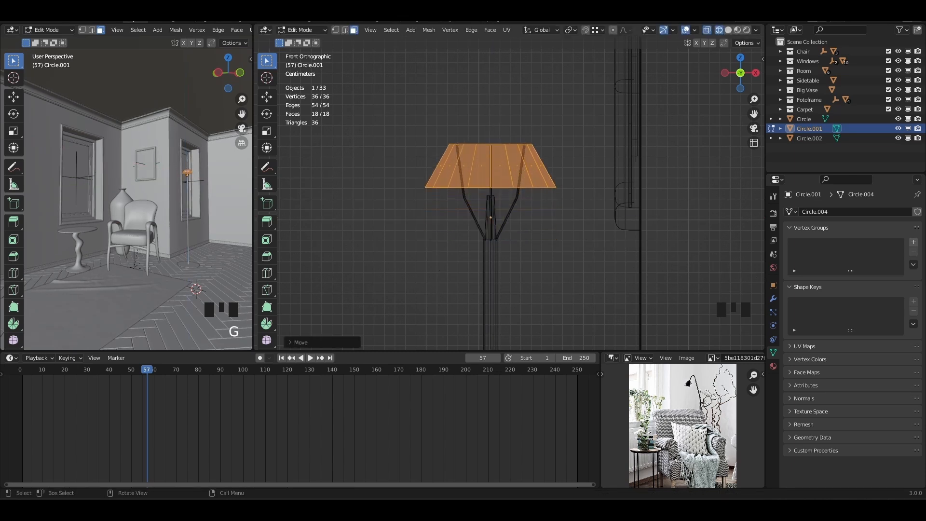
{"action": "key", "text": "s"}
{"action": "key", "text": "shift+z"}
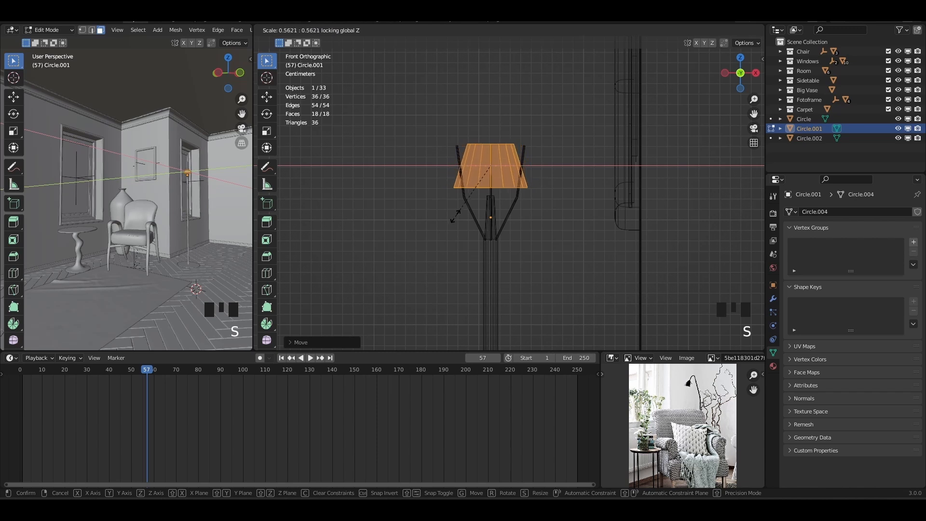
{"action": "left_click", "coordinate": [456, 216]}
Step: Scale the lampshade's lower vertex ring outward to about three times its width
{"action": "key", "text": "1"}
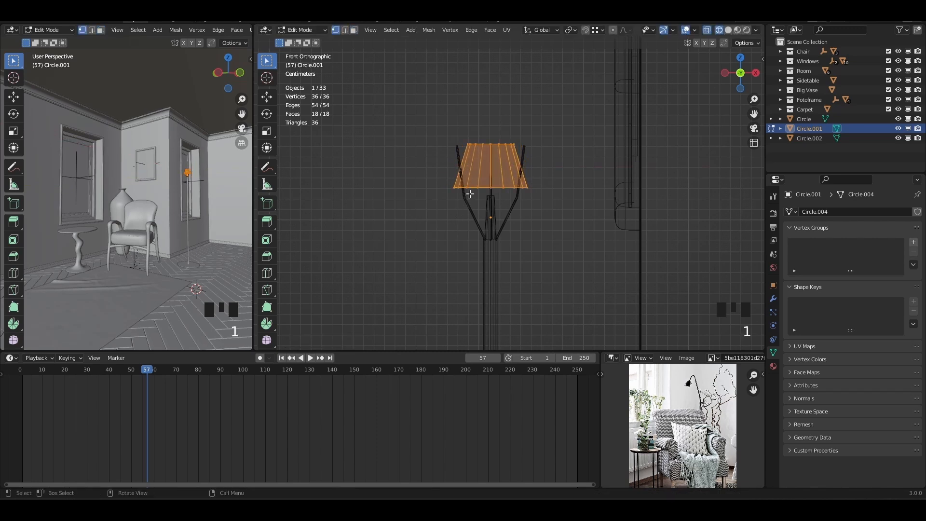
{"action": "left_click", "coordinate": [423, 177]}
{"action": "left_click_drag", "start_coordinate": [422, 177], "coordinate": [550, 229]}
{"action": "key", "text": "s"}
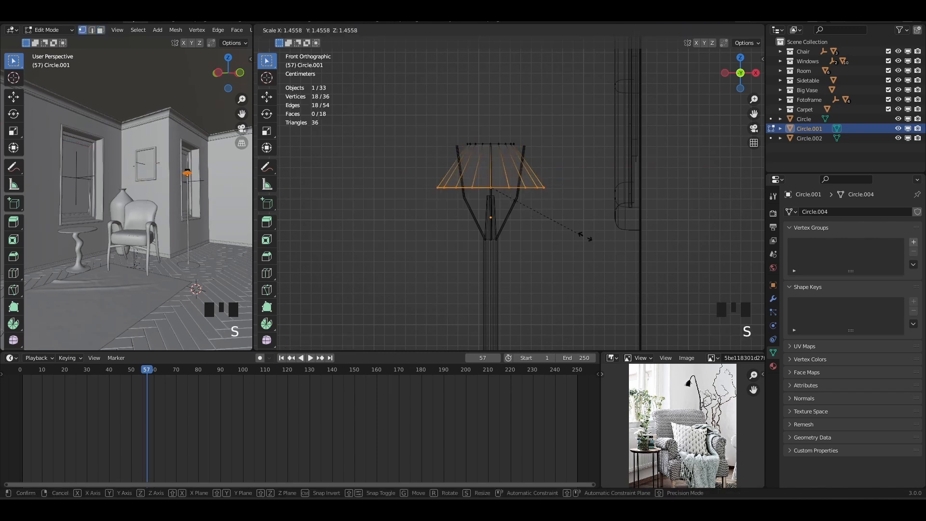
{"action": "left_click", "coordinate": [705, 261]}
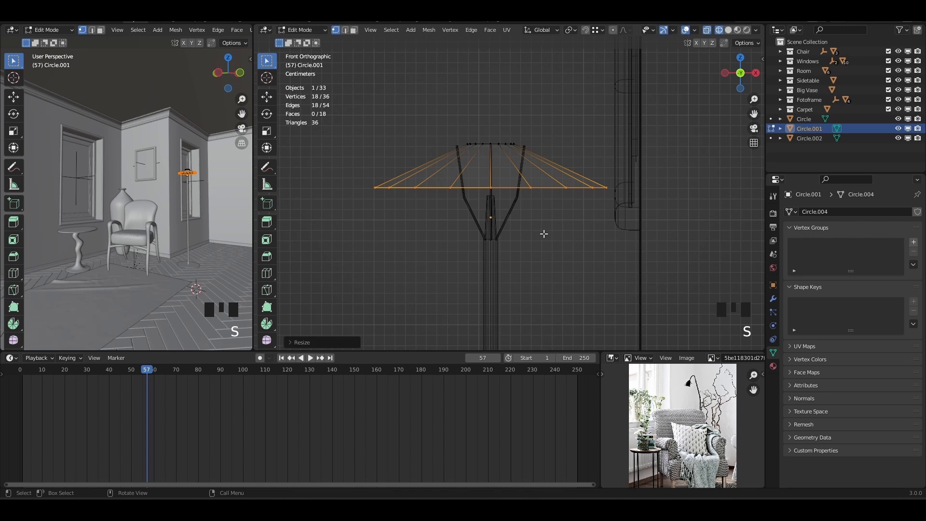
Step: Scale the lampshade's upper vertex ring outward to about 1.49 so it meets the wires' upper ends
{"action": "left_click_drag", "start_coordinate": [450, 123], "coordinate": [557, 165]}
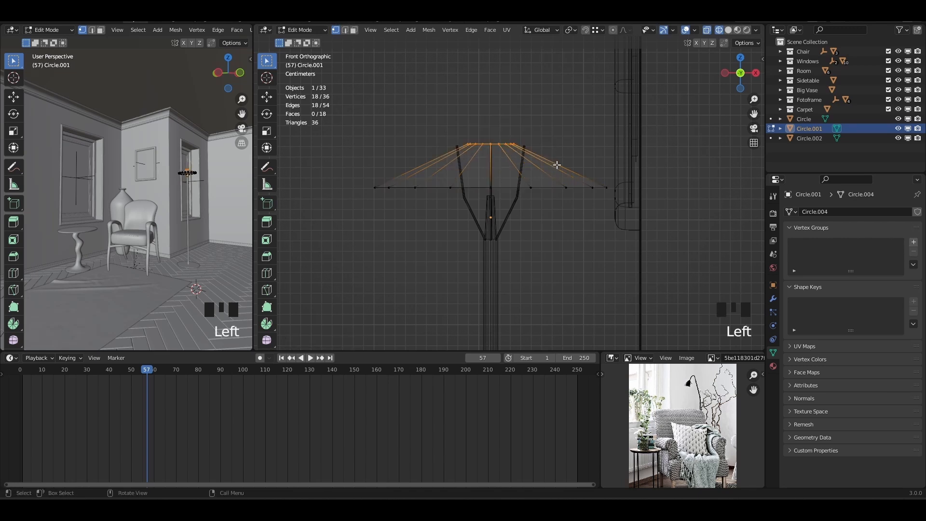
{"action": "key", "text": "s"}
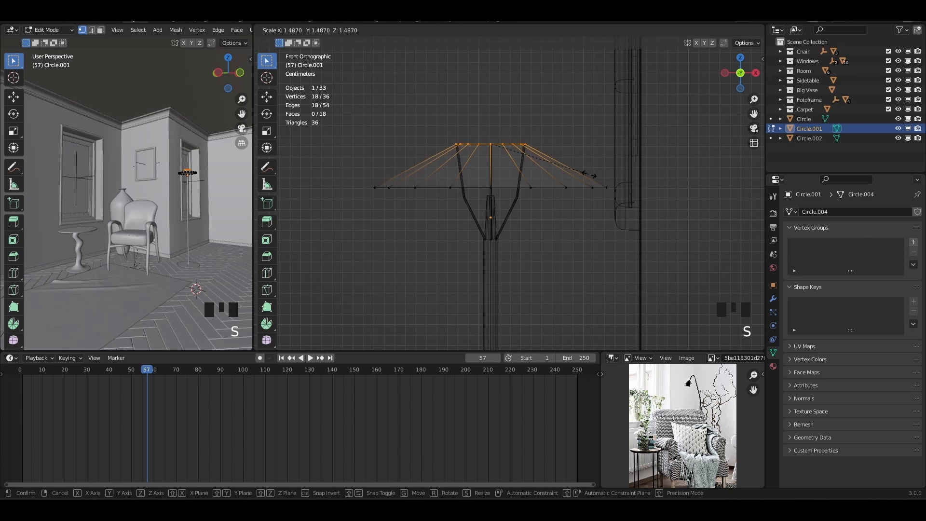
{"action": "left_click", "coordinate": [589, 175]}
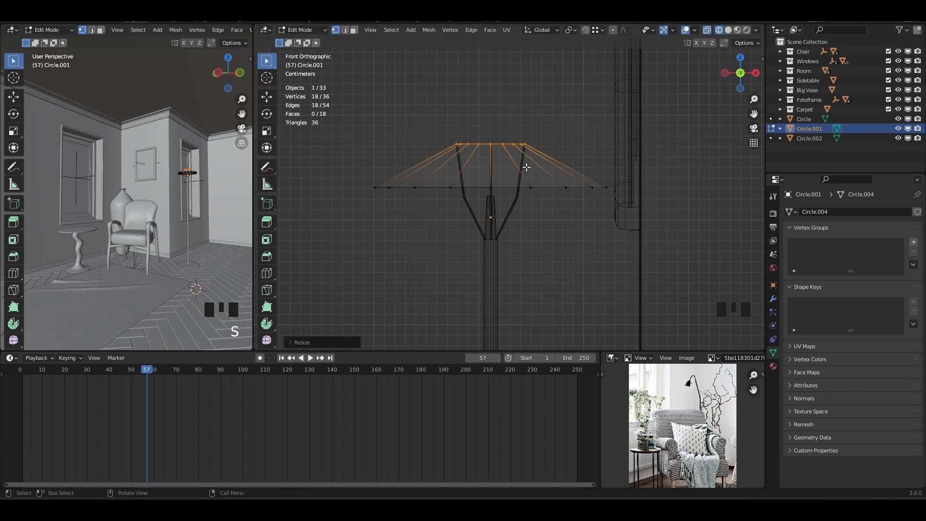
Step: Lower the lampshade's bottom vertex ring along Z to make the shade taller
{"action": "left_click_drag", "start_coordinate": [333, 170], "coordinate": [632, 236]}
{"action": "key", "text": "g"}
{"action": "key", "text": "z"}
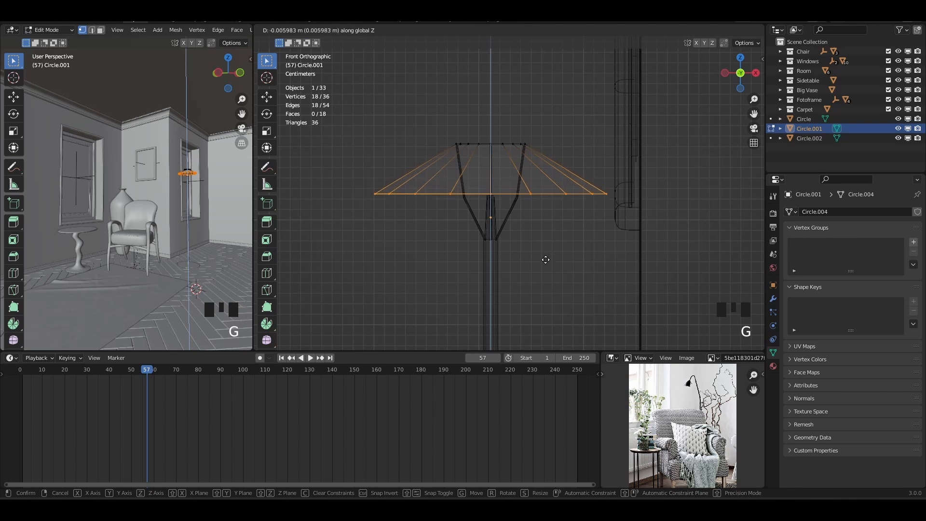
{"action": "left_click", "coordinate": [544, 275]}
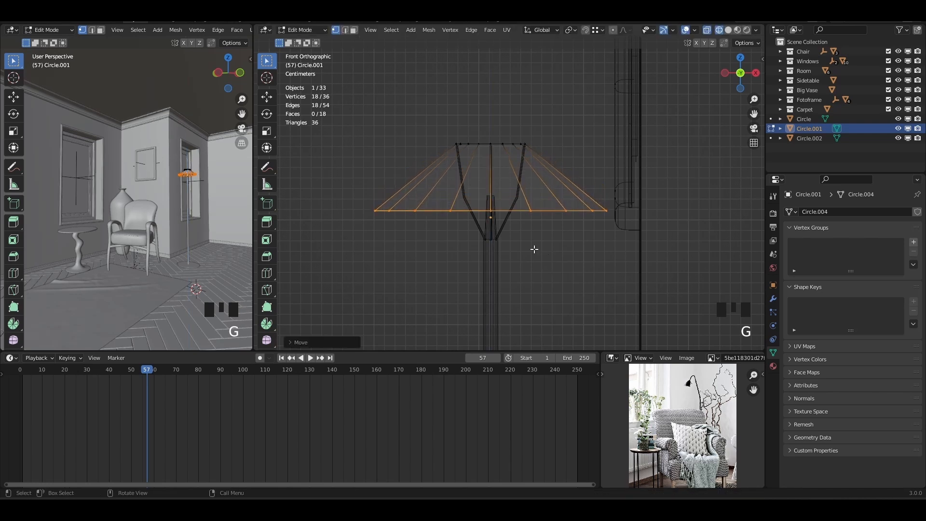
{"action": "key", "text": "Tab"}
{"action": "key", "text": "Tab"}
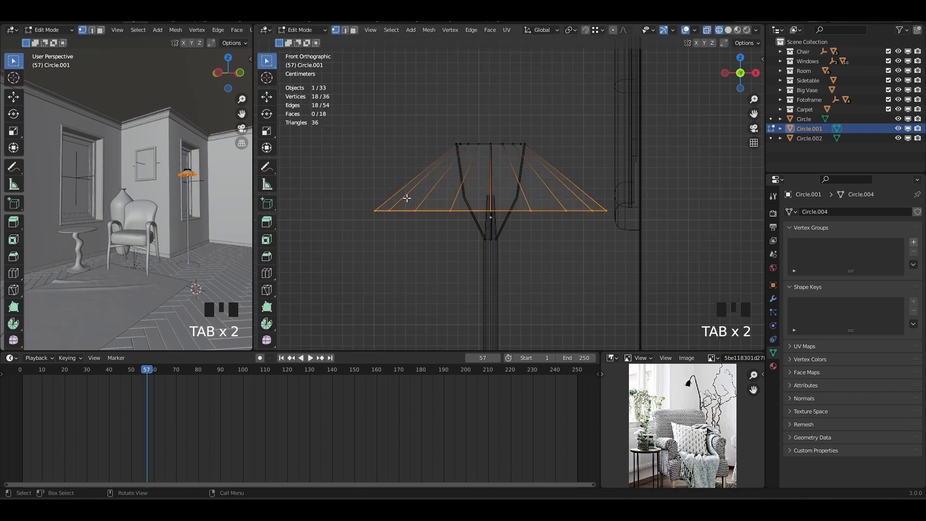
Step: Duplicate the whole lampshade mesh straight down along Z and rotate the copy 180 degrees to invert it
{"action": "key", "text": "a"}
{"action": "key", "text": "shift+d"}
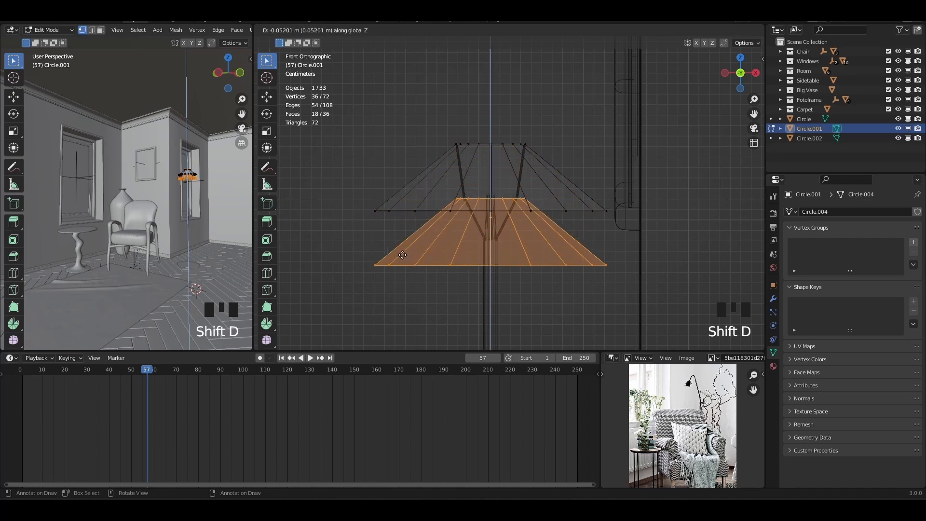
{"action": "left_click", "coordinate": [403, 262]}
{"action": "type", "text": "r"}
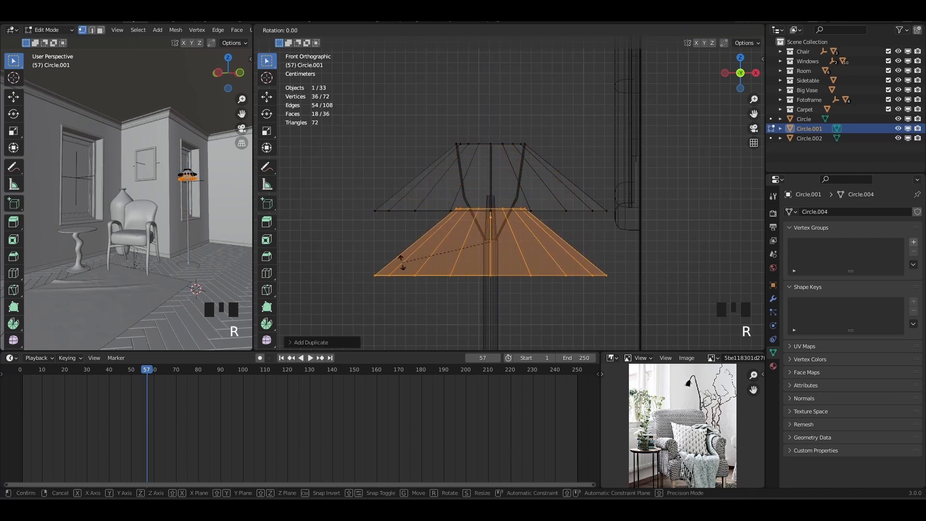
{"action": "type", "text": "180"}
{"action": "key", "text": "Return"}
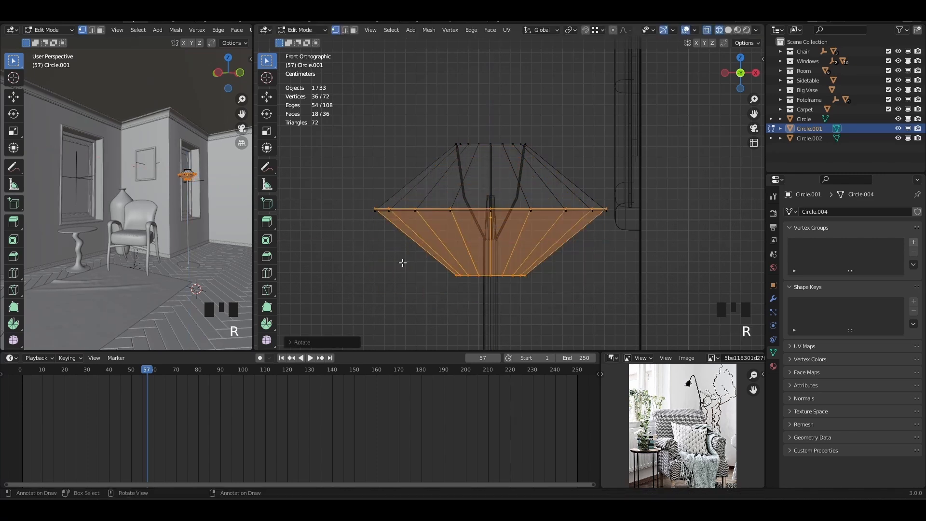
Step: Lower the inverted shade half slightly along Z, leaving a narrow gap between the two wide rims
{"action": "key", "text": "g"}
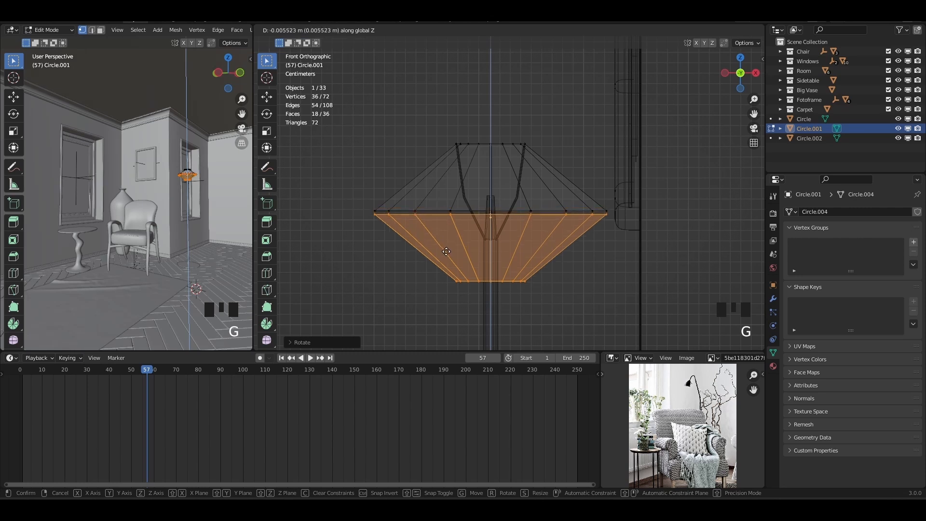
{"action": "key", "text": "z"}
{"action": "left_click", "coordinate": [448, 254]}
{"action": "key", "text": "Tab"}
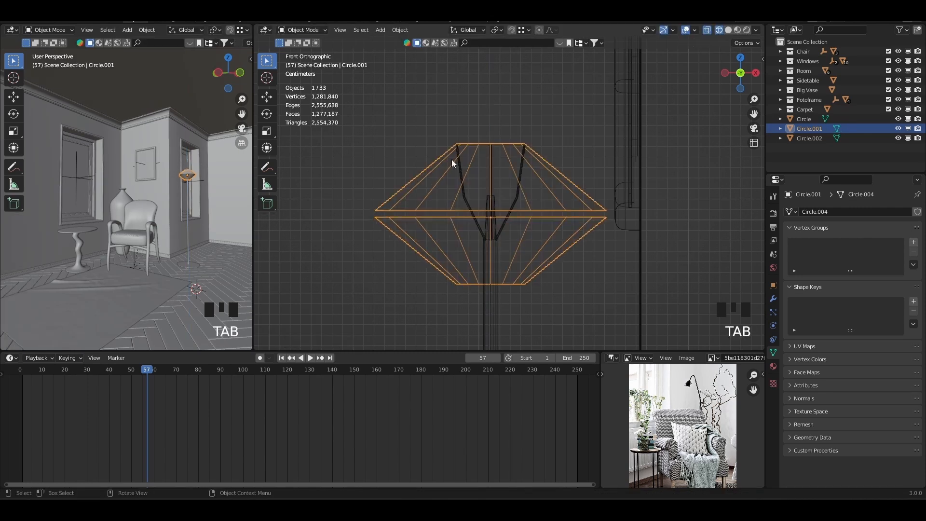
Step: Add a Solidify modifier to the lampshade with even thickness, a thickness of 0.003 m and an offset of 1
{"action": "left_click", "coordinate": [773, 299]}
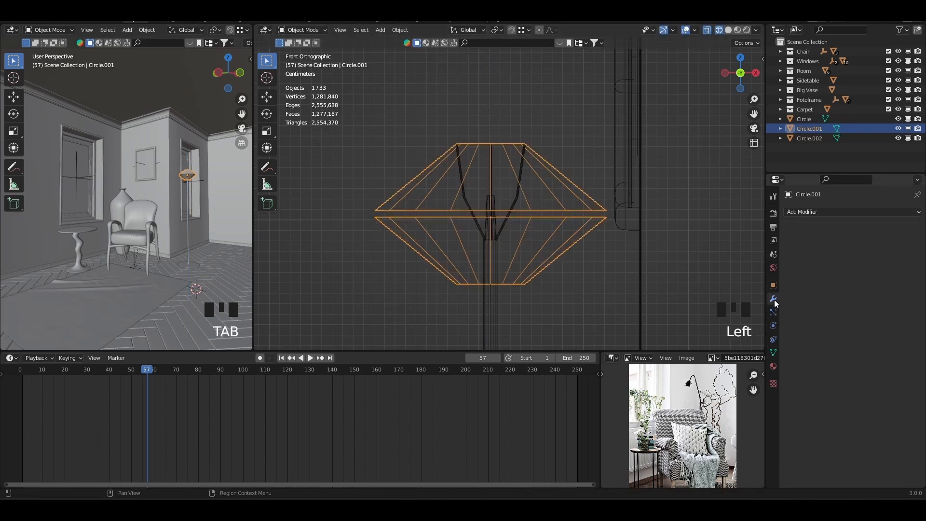
{"action": "left_click", "coordinate": [809, 212]}
{"action": "left_click", "coordinate": [742, 378]}
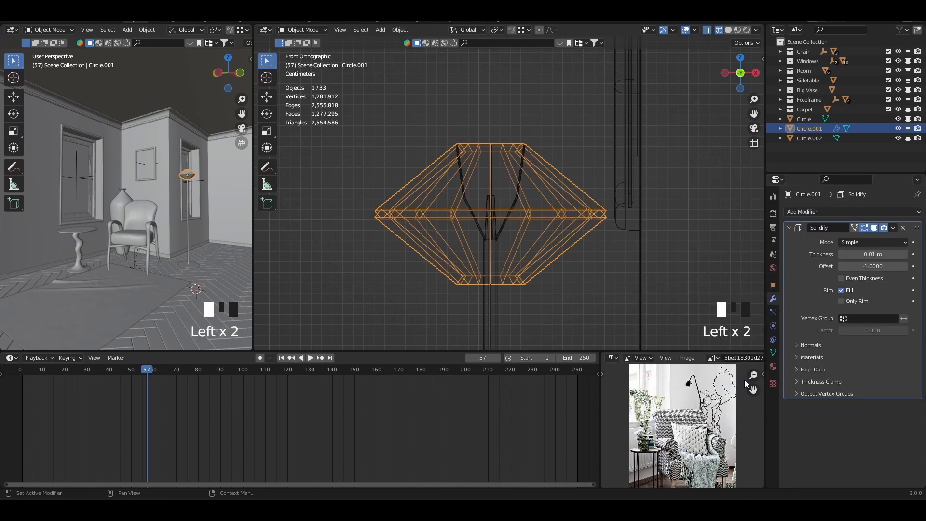
{"action": "left_click", "coordinate": [844, 279]}
{"action": "left_click_drag", "start_coordinate": [868, 255], "coordinate": [826, 255], "text": "shift"}
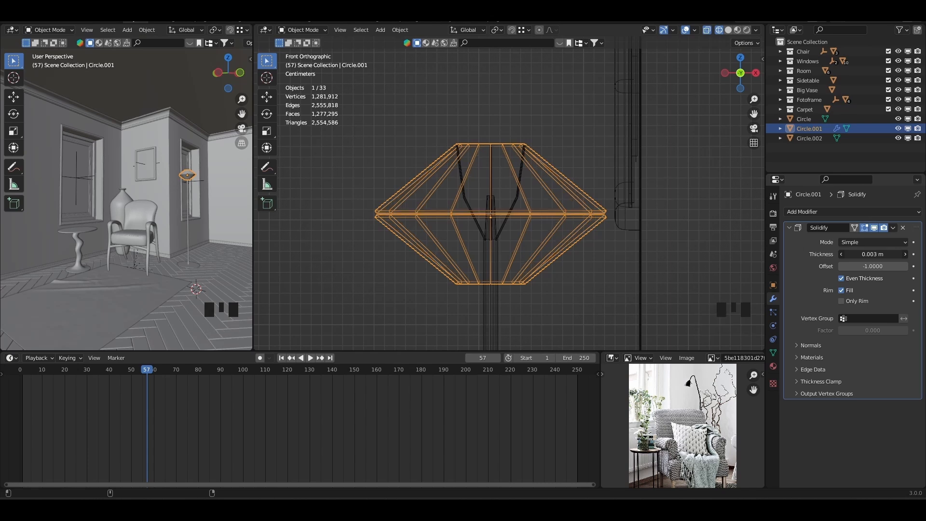
{"action": "left_click", "coordinate": [873, 267]}
{"action": "type", "text": "1"}
{"action": "key", "text": "Return"}
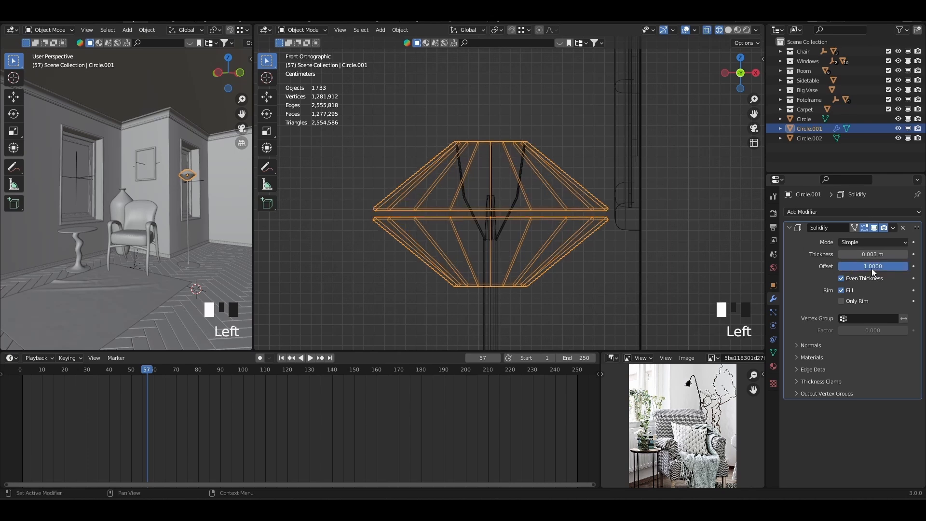
Step: Set the lampshade's Solidify thickness to 0.002 m and apply the modifier
{"action": "scroll", "coordinate": [447, 118], "scroll_direction": "up", "scroll_amount": 4}
{"action": "middle_click_drag", "start_coordinate": [448, 117], "coordinate": [513, 204], "text": "shift"}
{"action": "scroll", "coordinate": [474, 169], "scroll_direction": "up", "scroll_amount": 4}
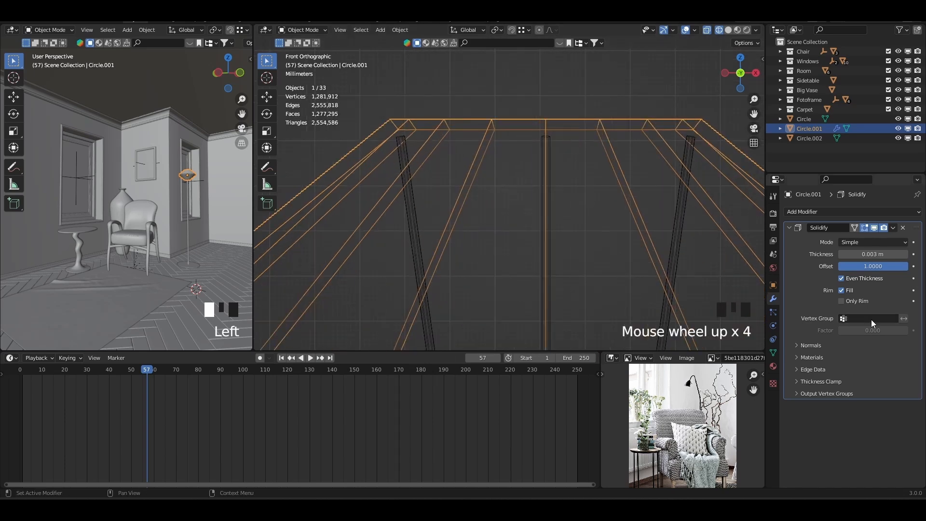
{"action": "left_click", "coordinate": [873, 255], "text": "shift"}
{"action": "mouse_move", "coordinate": [873, 254]}
{"action": "left_mouse_down", "text": "shift"}
{"action": "mouse_move", "coordinate": [860, 254]}
{"action": "mouse_move", "coordinate": [868, 254]}
{"action": "left_mouse_up", "text": "shift"}
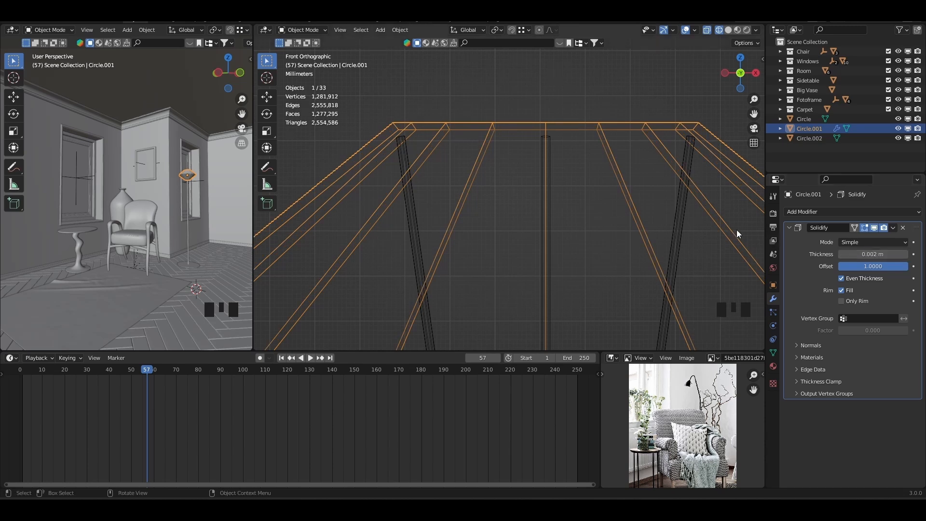
{"action": "left_click", "coordinate": [893, 228]}
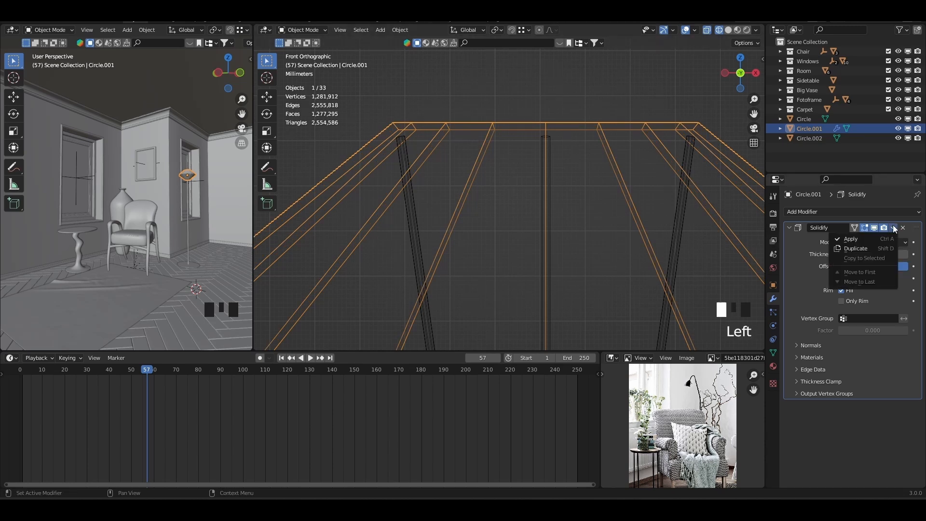
{"action": "left_click", "coordinate": [854, 240]}
Step: Duplicate one outer rim vertex of the lower shade half and place the copy just outside the shade
{"action": "scroll", "coordinate": [525, 217], "scroll_direction": "down", "scroll_amount": 7}
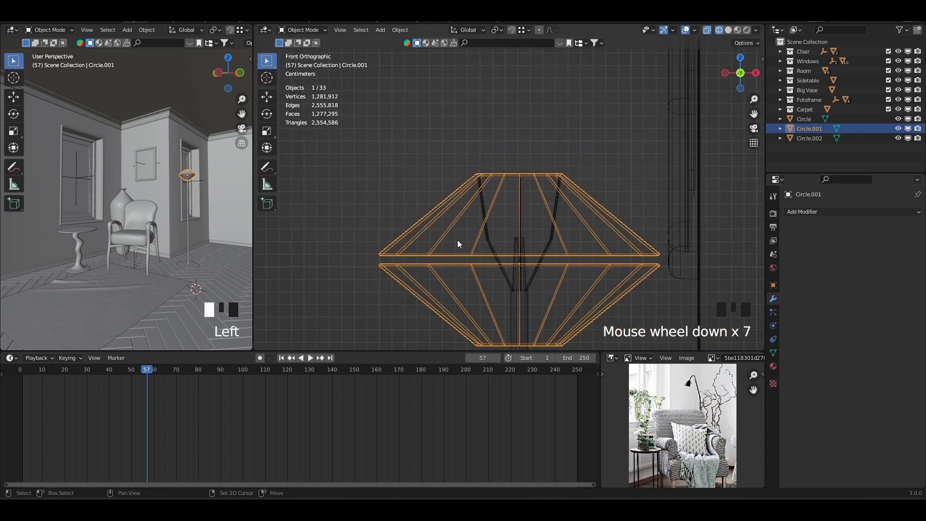
{"action": "middle_click_drag", "start_coordinate": [457, 240], "coordinate": [504, 201], "text": "shift"}
{"action": "left_click", "coordinate": [513, 190]}
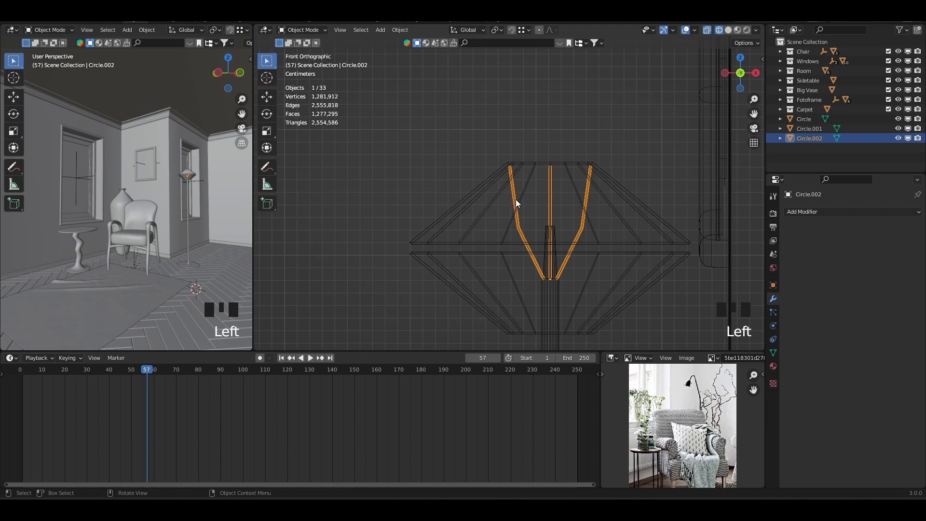
{"action": "left_click", "coordinate": [424, 251]}
{"action": "key", "text": "Tab"}
{"action": "scroll", "coordinate": [423, 251], "scroll_direction": "up", "scroll_amount": 1}
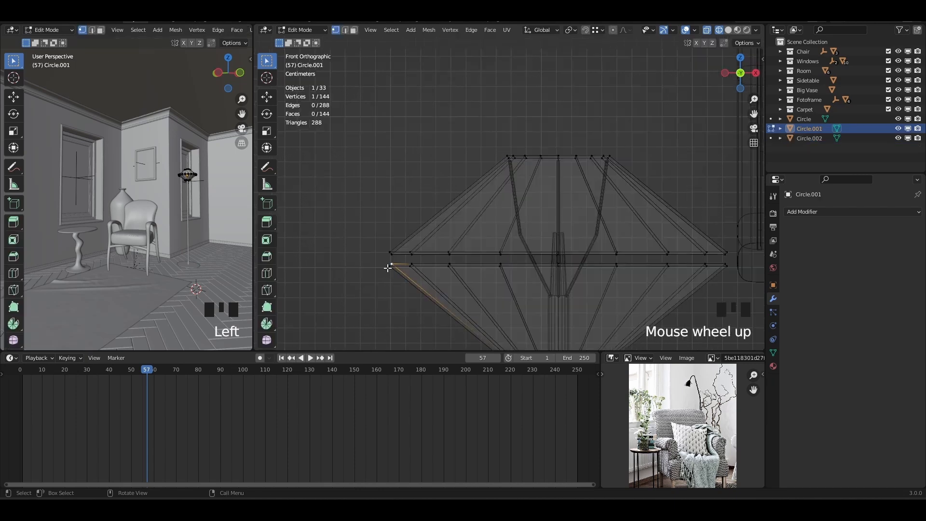
{"action": "middle_click_drag", "start_coordinate": [423, 251], "coordinate": [463, 238], "text": "shift"}
{"action": "scroll", "coordinate": [516, 214], "scroll_direction": "up", "scroll_amount": 3}
{"action": "left_click", "coordinate": [459, 261]}
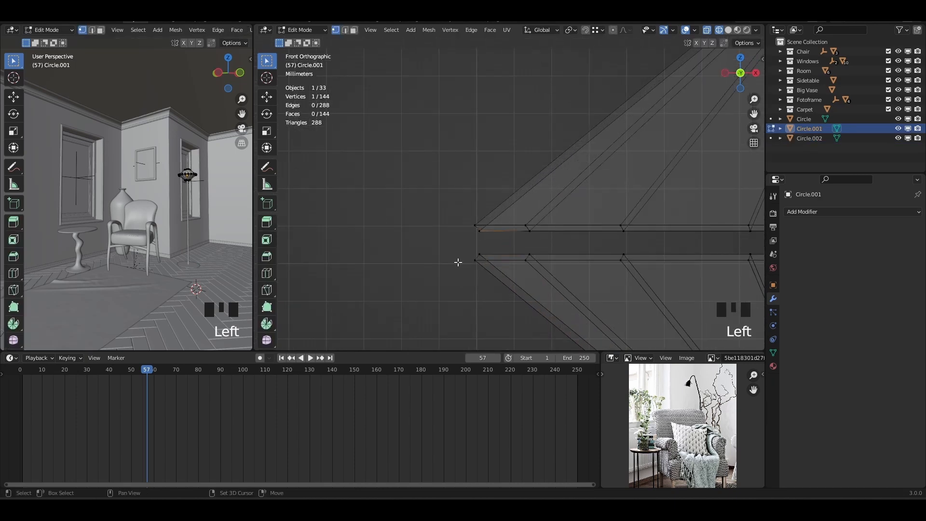
{"action": "left_click", "coordinate": [459, 262]}
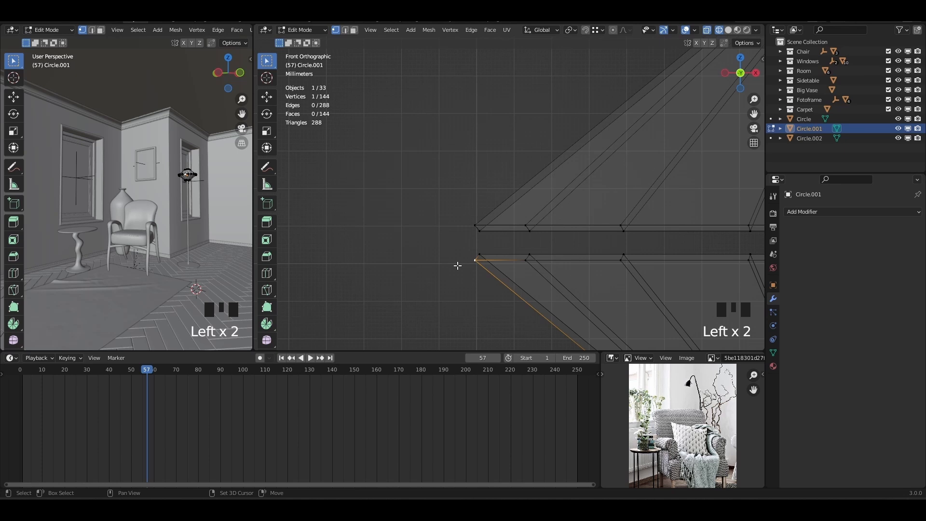
{"action": "key", "text": "shift+d"}
{"action": "left_click", "coordinate": [401, 246]}
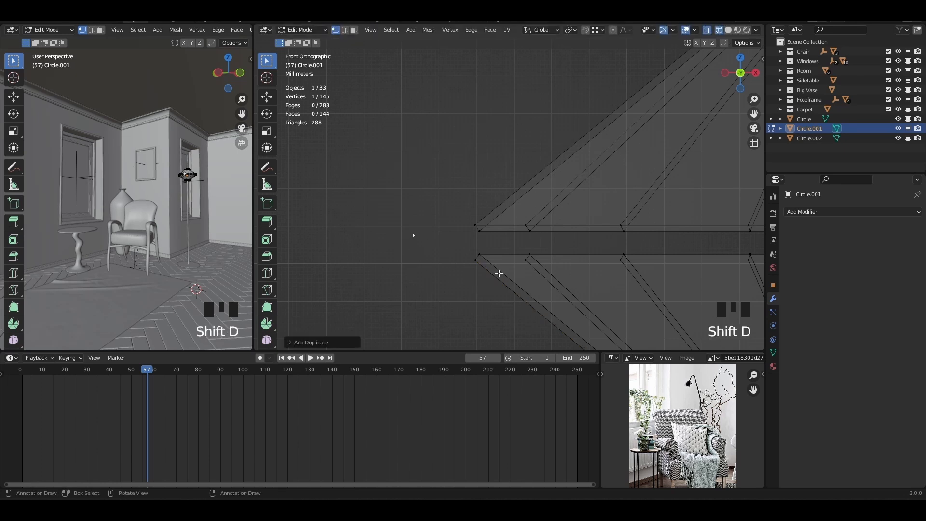
Step: Separate the duplicated vertex into its own object and set its origin to geometry
{"action": "key", "text": "p"}
{"action": "left_click", "coordinate": [499, 273]}
{"action": "key", "text": "Tab"}
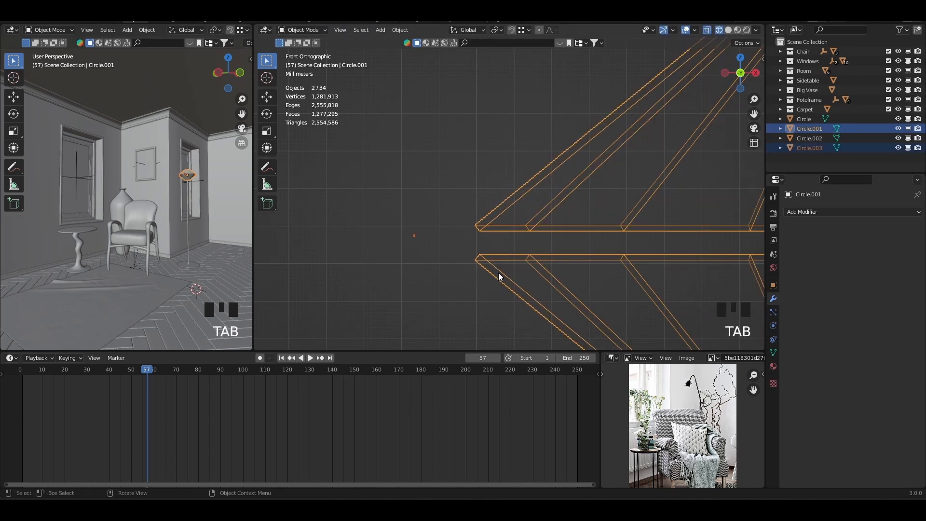
{"action": "left_click", "coordinate": [414, 239]}
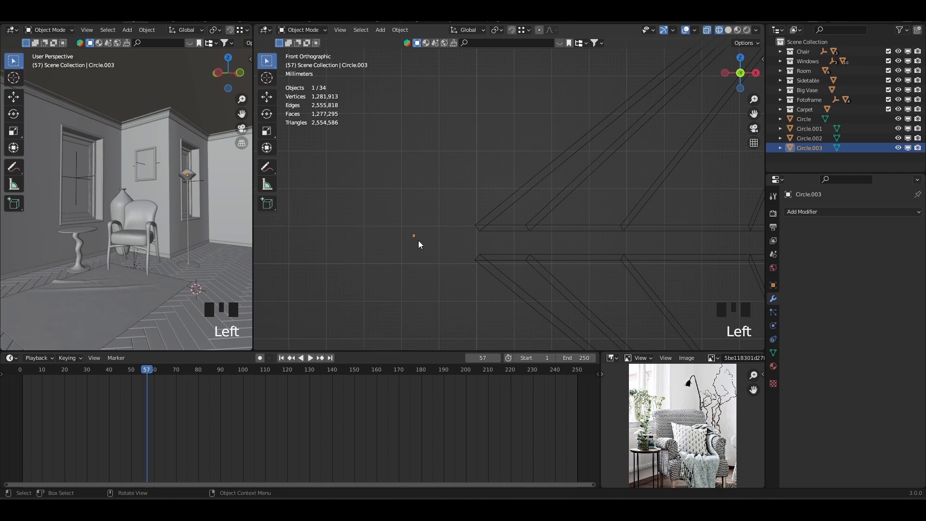
{"action": "left_click", "coordinate": [400, 29]}
{"action": "mouse_move", "coordinate": [415, 52]}
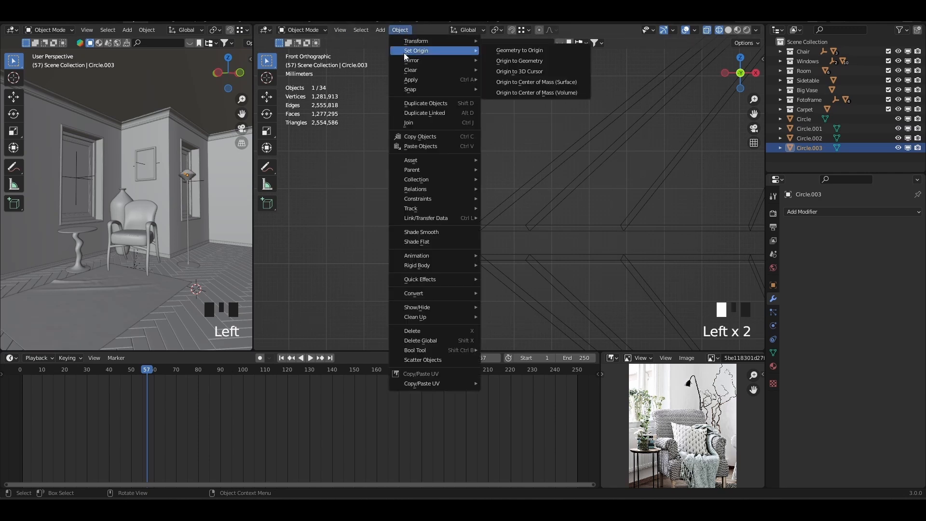
{"action": "left_click", "coordinate": [498, 64]}
Step: Extrude the separated vertex twice into a small V-shaped profile pointing toward the lampshade
{"action": "key", "text": "Tab"}
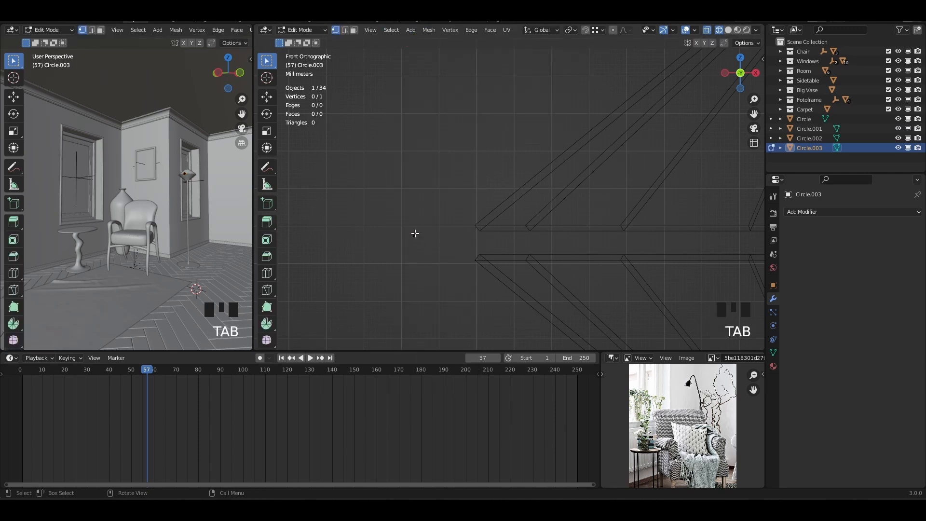
{"action": "left_click", "coordinate": [416, 240]}
{"action": "key", "text": "e"}
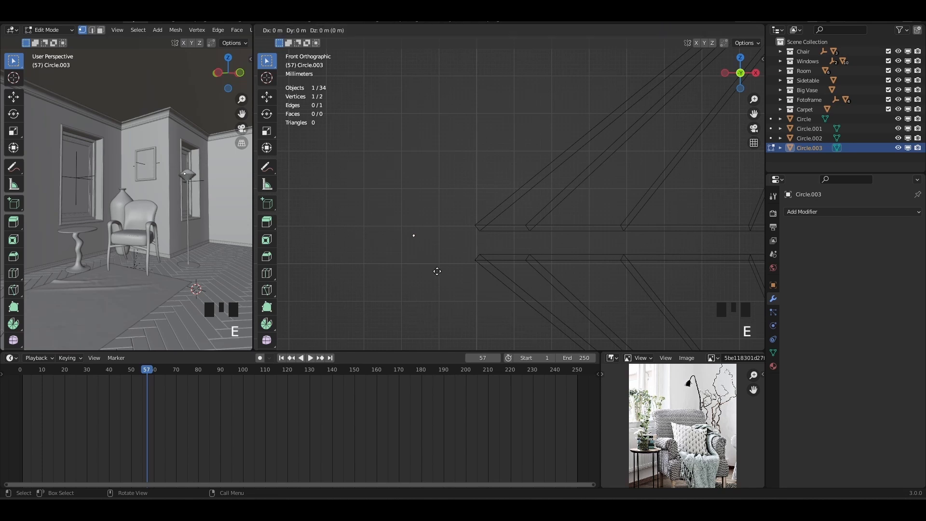
{"action": "left_click", "coordinate": [457, 250]}
{"action": "key", "text": "e"}
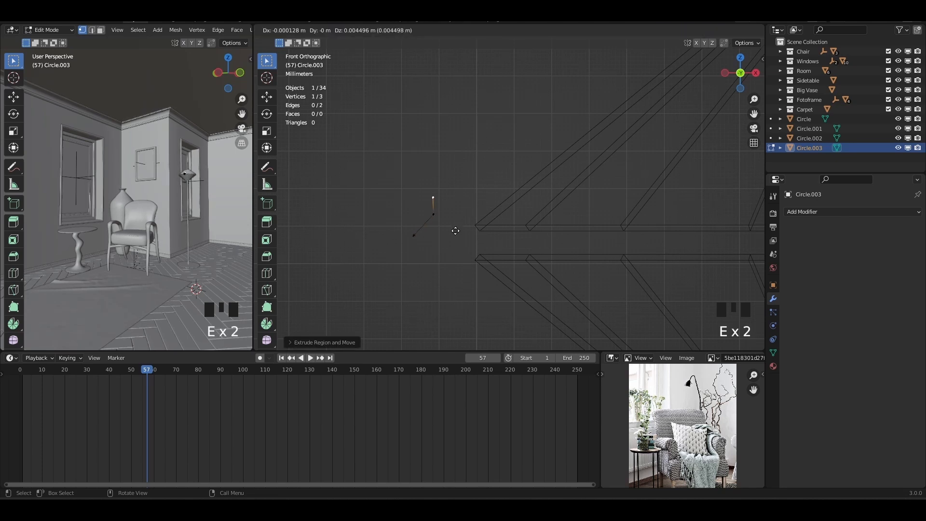
{"action": "left_click", "coordinate": [438, 226]}
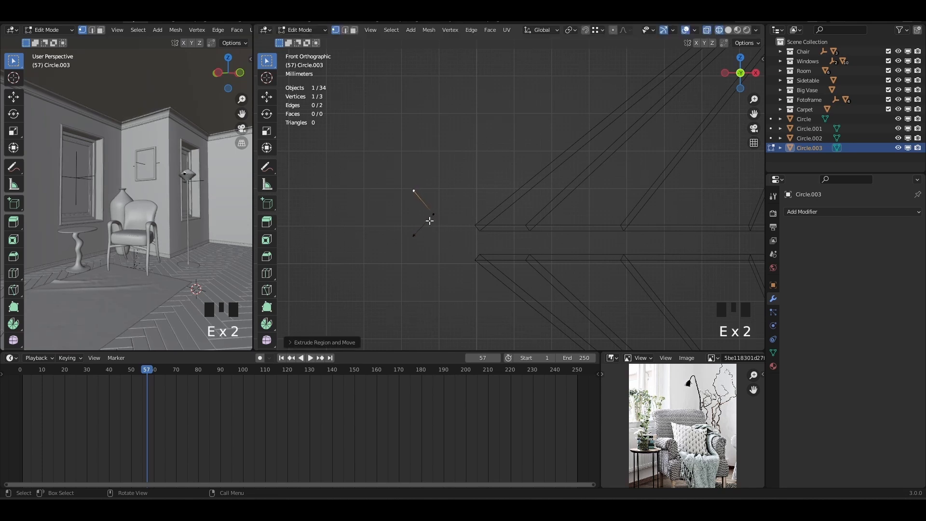
Step: Bevel the profile's middle vertex with 3 segments and a width of about 0.005 m to form an arc
{"action": "left_click", "coordinate": [433, 214]}
{"action": "key", "text": "ctrl+shift+b"}
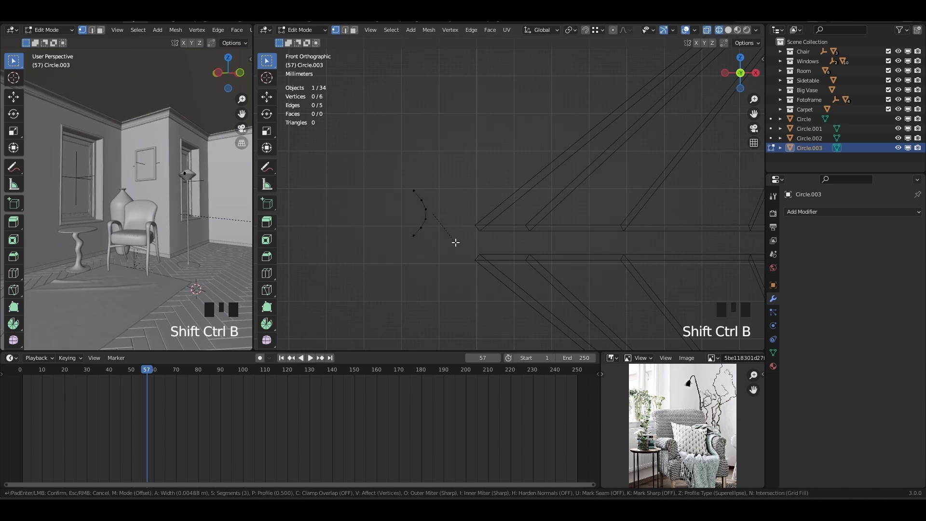
{"action": "left_click", "coordinate": [456, 242]}
{"action": "key", "text": "Tab"}
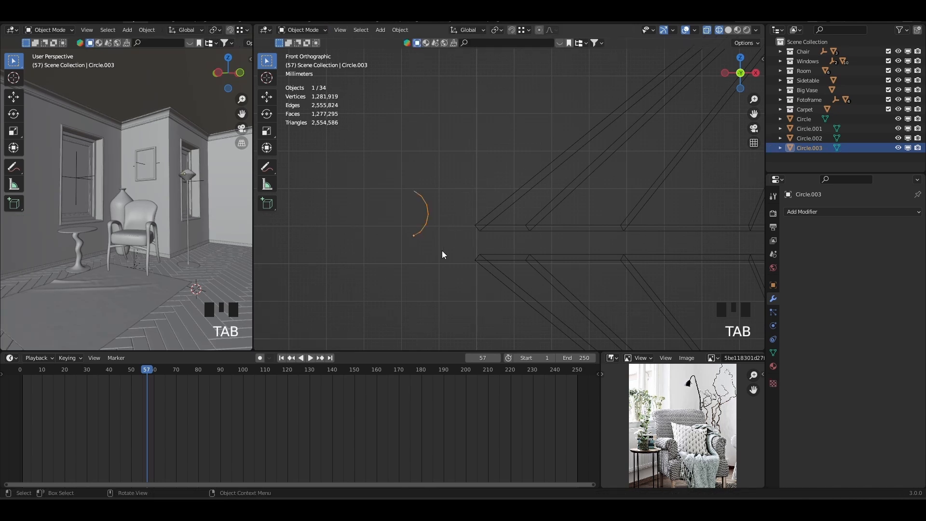
Step: Move the arc to the gap between the two shade rims and scale it up about 1.5 times
{"action": "key", "text": "g"}
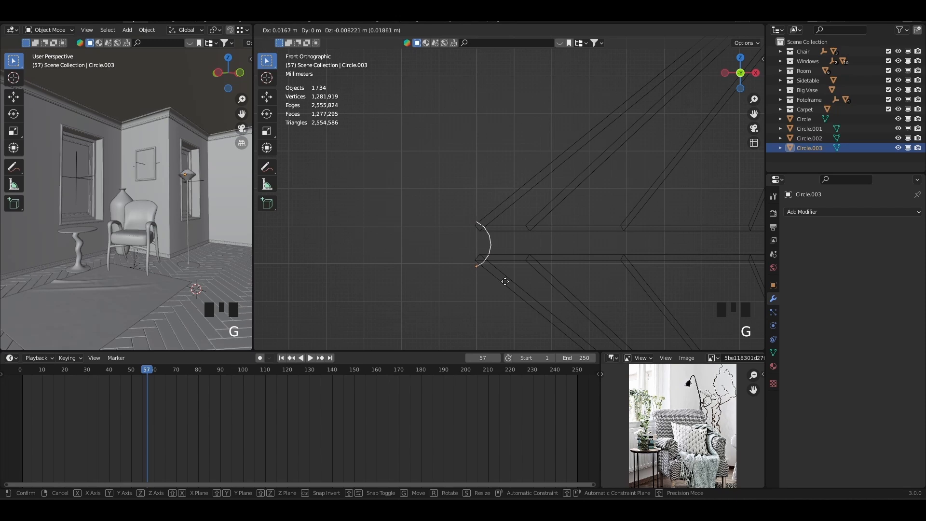
{"action": "left_click", "coordinate": [507, 280]}
{"action": "key", "text": "s"}
{"action": "left_click", "coordinate": [513, 271]}
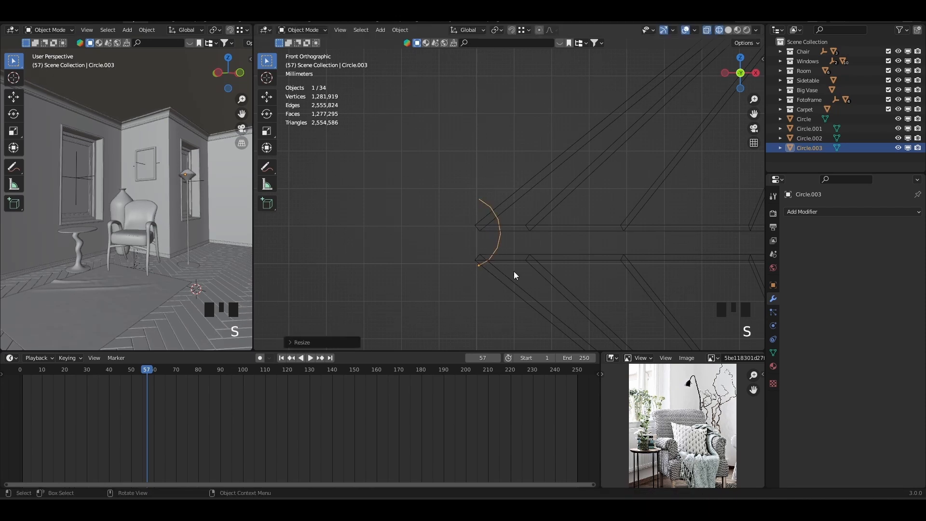
Step: Adjust the arc's position in the rim gap, then move it about 0.019 m along Y toward the lampshade's centreline
{"action": "key", "text": "g"}
{"action": "left_click", "coordinate": [516, 281]}
{"action": "key", "text": "KP_7"}
{"action": "scroll", "coordinate": [515, 279], "scroll_direction": "down", "scroll_amount": 9}
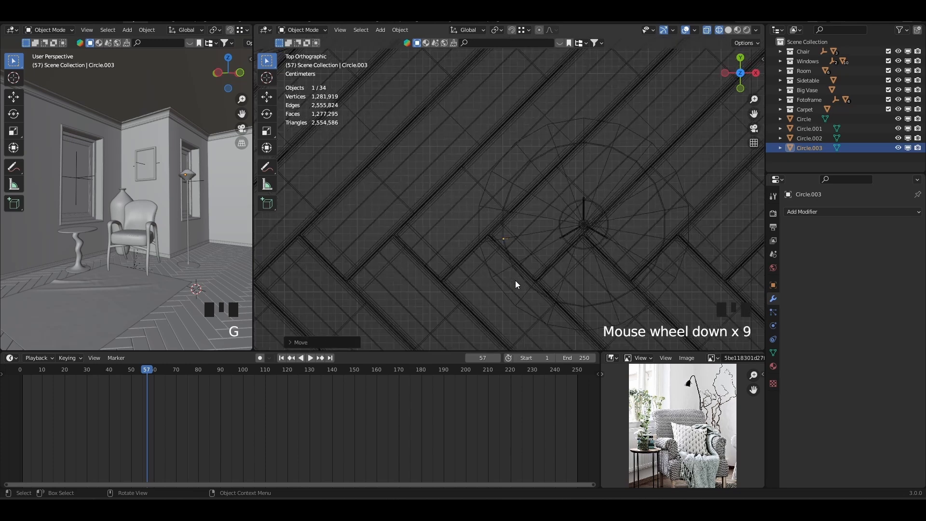
{"action": "scroll", "coordinate": [515, 280], "scroll_direction": "up", "scroll_amount": 4}
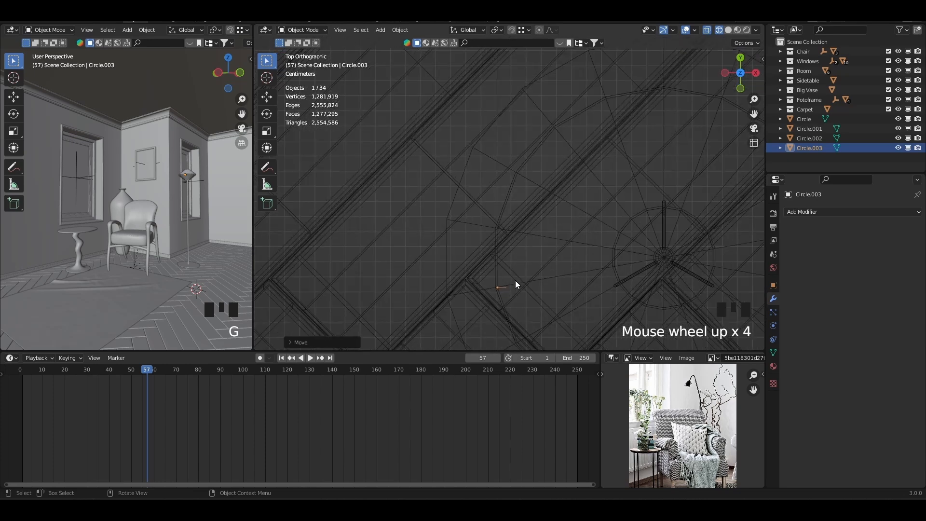
{"action": "scroll", "coordinate": [515, 280], "scroll_direction": "down", "scroll_amount": 3}
{"action": "scroll", "coordinate": [515, 281], "scroll_direction": "up", "scroll_amount": 3}
{"action": "scroll", "coordinate": [515, 280], "scroll_direction": "up", "scroll_amount": 1}
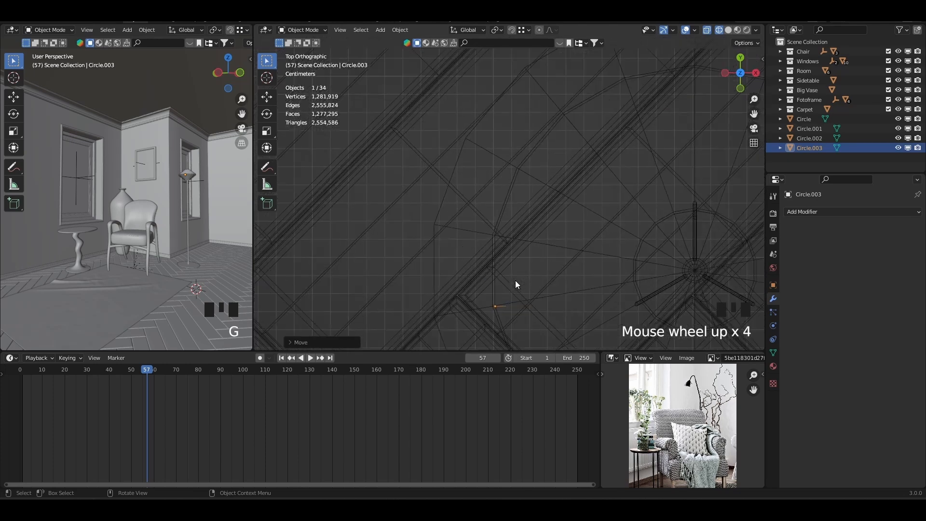
{"action": "middle_click_drag", "start_coordinate": [515, 280], "coordinate": [491, 199], "text": "shift"}
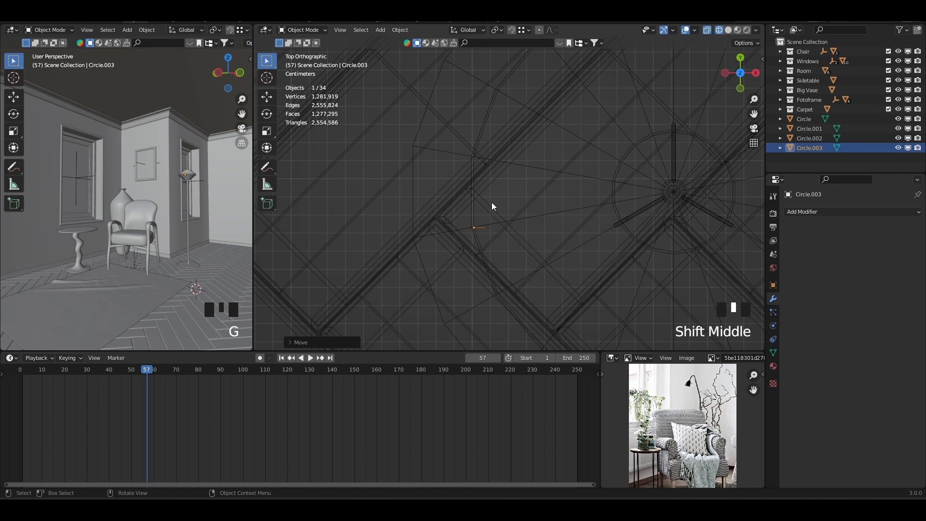
{"action": "key", "text": "g"}
{"action": "key", "text": "y"}
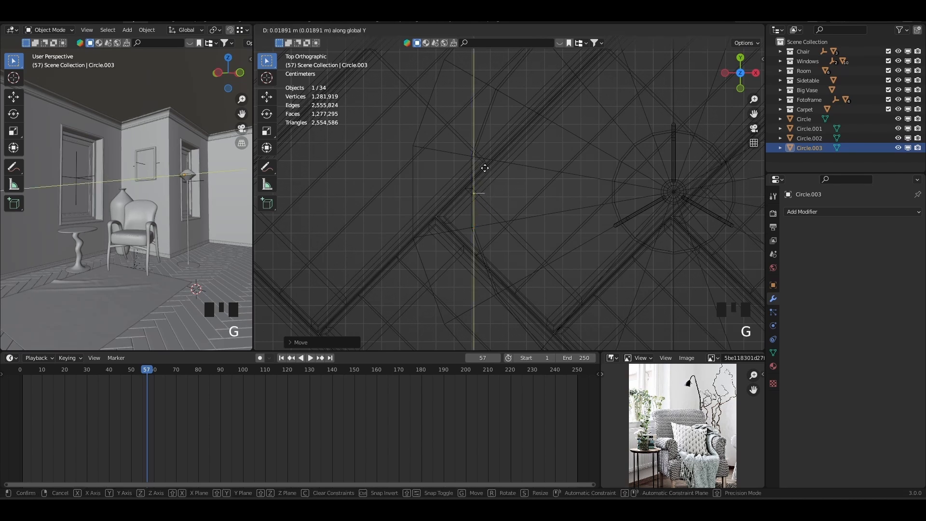
{"action": "left_click", "coordinate": [486, 171]}
Step: Copy the lampshade's Y location of 0.39272 m to the arc so both are aligned
{"action": "left_click", "coordinate": [583, 173]}
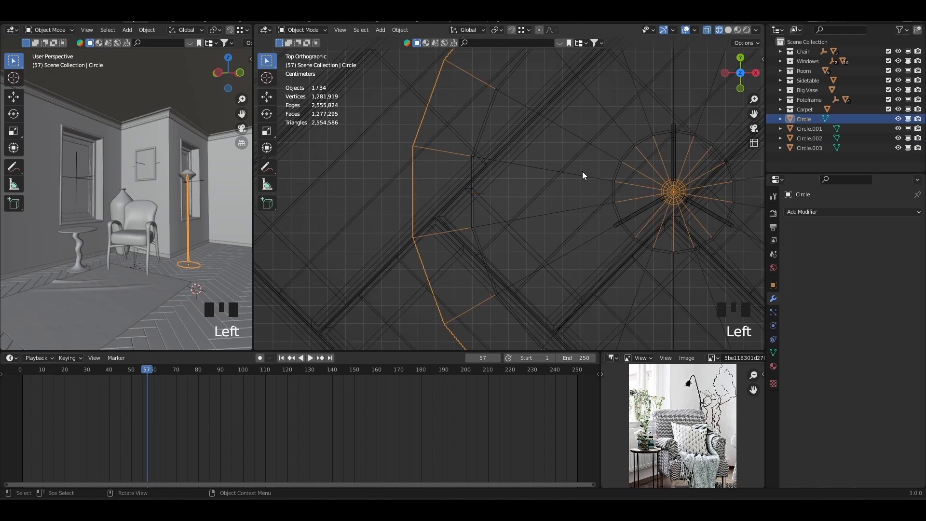
{"action": "left_click", "coordinate": [614, 214]}
{"action": "left_click", "coordinate": [774, 284]}
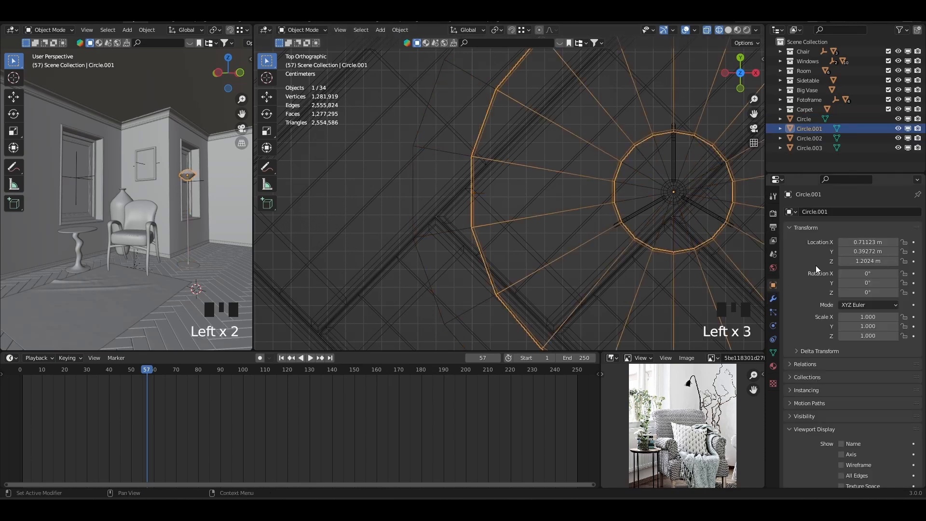
{"action": "left_click", "coordinate": [868, 252]}
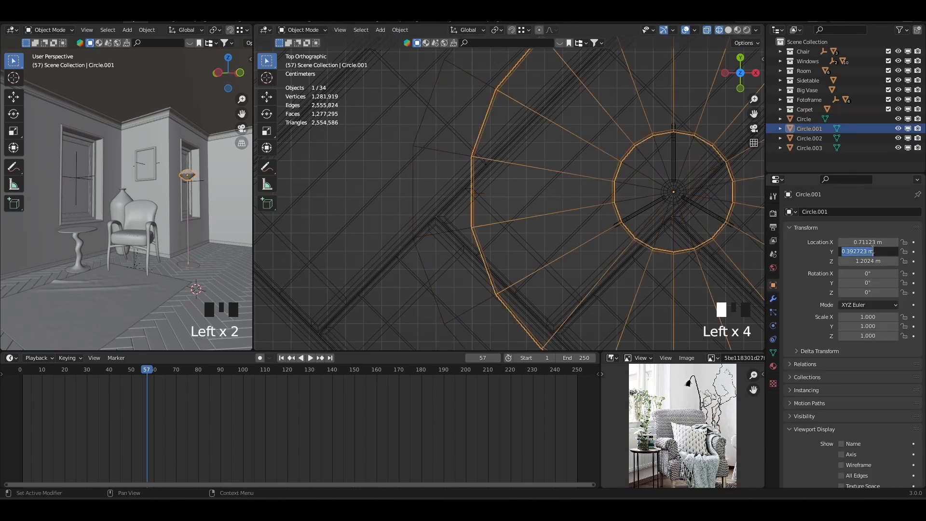
{"action": "left_click", "coordinate": [493, 201]}
{"action": "left_click", "coordinate": [487, 201]}
{"action": "left_click", "coordinate": [860, 253]}
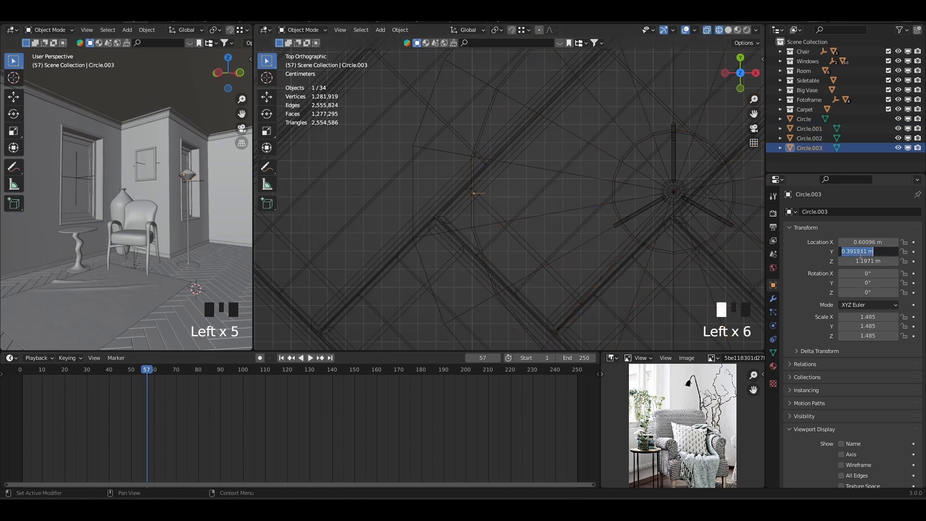
{"action": "left_click", "coordinate": [493, 236]}
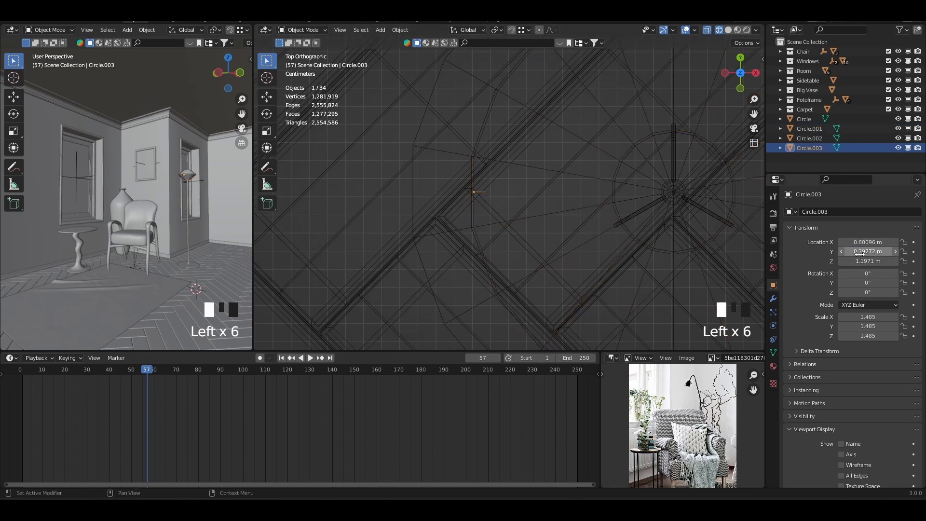
Step: Convert the arc mesh at the shade rims into a curve object
{"action": "key", "text": "KP_1"}
{"action": "right_click", "coordinate": [485, 201]}
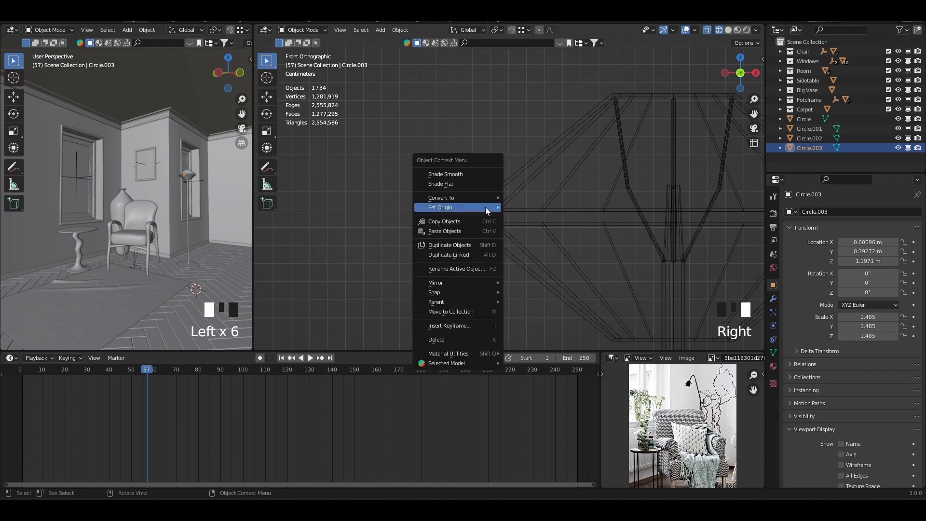
{"action": "mouse_move", "coordinate": [486, 207]}
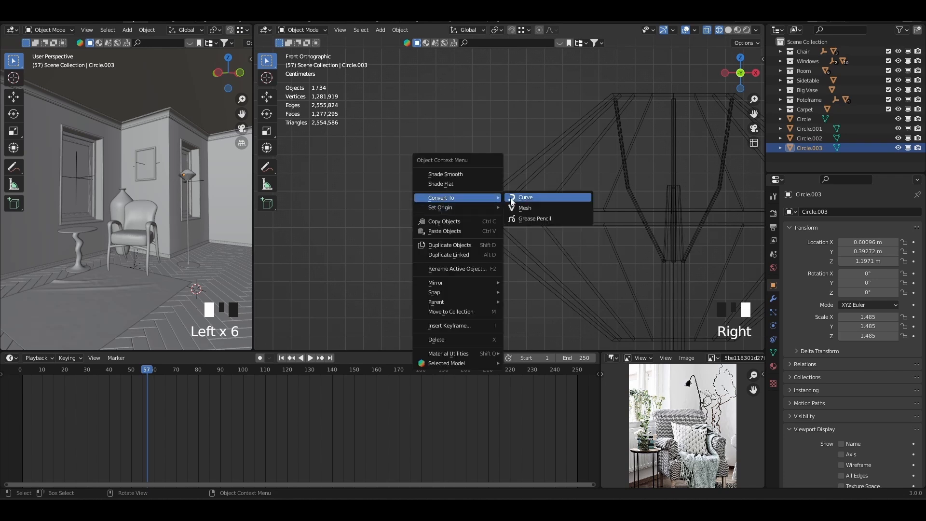
{"action": "left_click", "coordinate": [523, 198]}
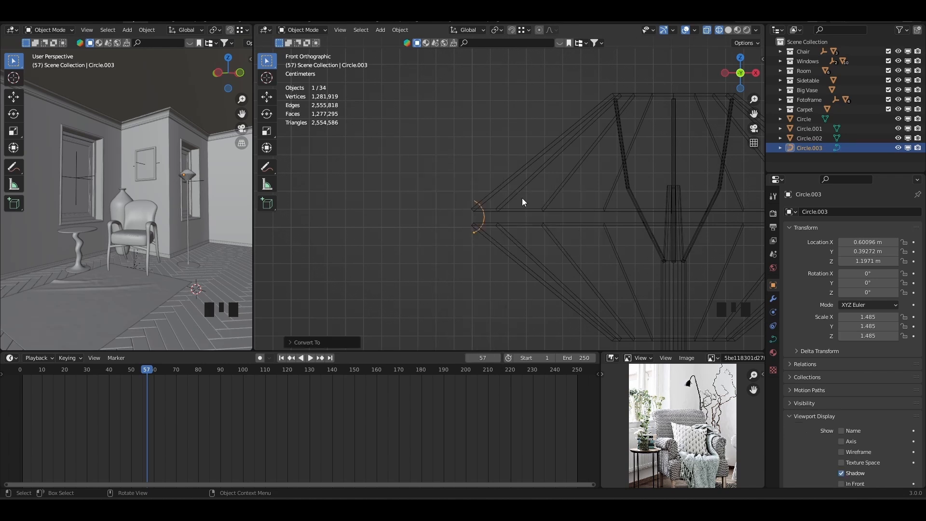
Step: Give the arc curve a round bevel with a depth of 0.0005 m
{"action": "scroll", "coordinate": [479, 230], "scroll_direction": "up", "scroll_amount": 2}
{"action": "left_click", "coordinate": [774, 338]}
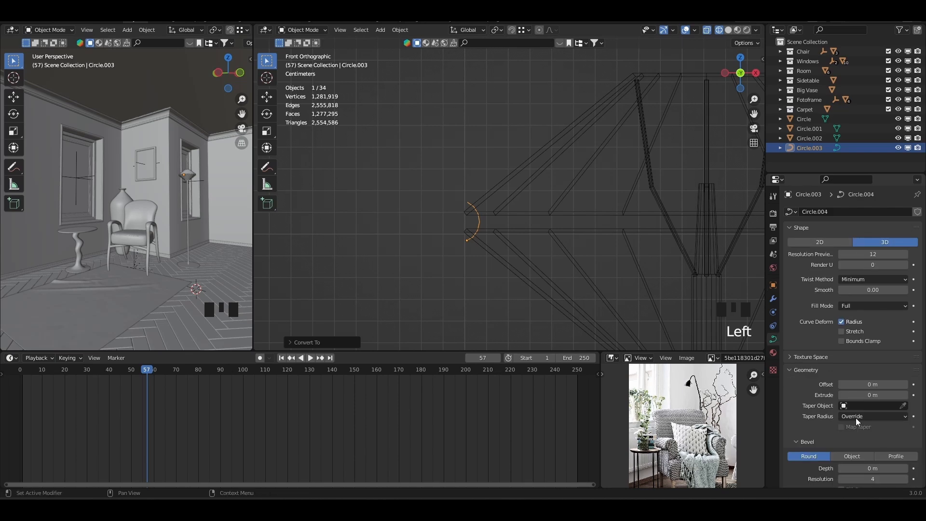
{"action": "left_click_drag", "start_coordinate": [863, 468], "coordinate": [854, 469], "text": "shift"}
{"action": "scroll", "coordinate": [537, 290], "scroll_direction": "up", "scroll_amount": 4}
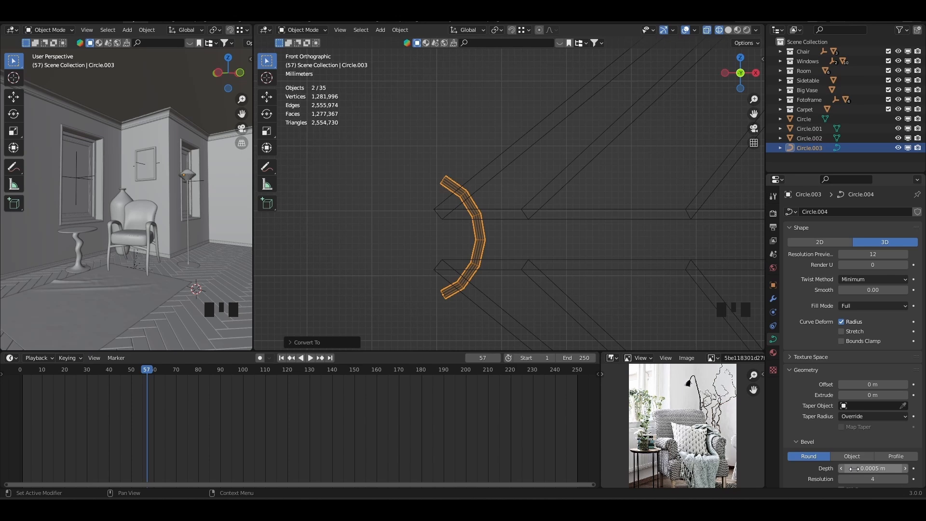
Step: Display the lampshade in solid shading and set the arc curve's bevel depth to 0.001 m
{"action": "scroll", "coordinate": [430, 250], "scroll_direction": "down", "scroll_amount": 3}
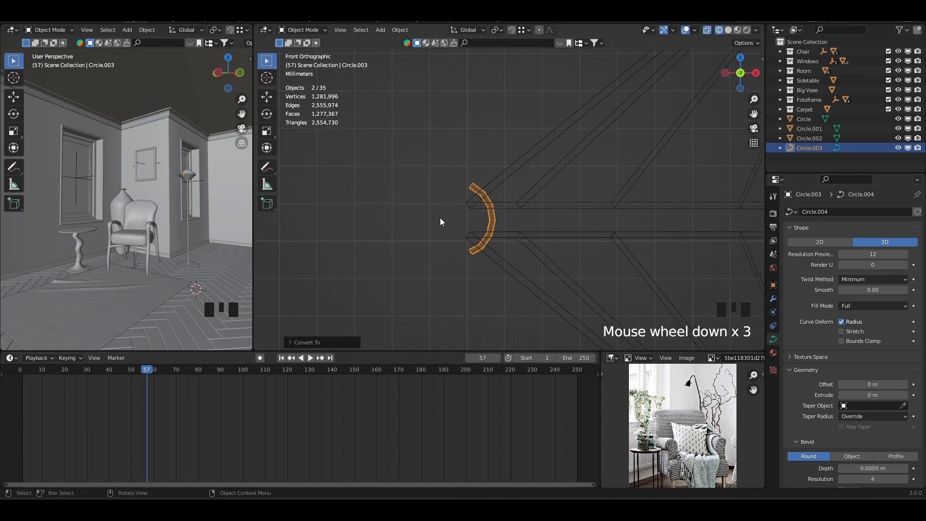
{"action": "mouse_move", "coordinate": [440, 222]}
{"action": "middle_mouse_down"}
{"action": "mouse_move", "coordinate": [490, 242]}
{"action": "mouse_move", "coordinate": [495, 235]}
{"action": "middle_mouse_up"}
{"action": "key", "text": "z"}
{"action": "left_click", "coordinate": [519, 241]}
{"action": "scroll", "coordinate": [473, 233], "scroll_direction": "down", "scroll_amount": 2}
{"action": "middle_click_drag", "start_coordinate": [519, 224], "coordinate": [540, 222]}
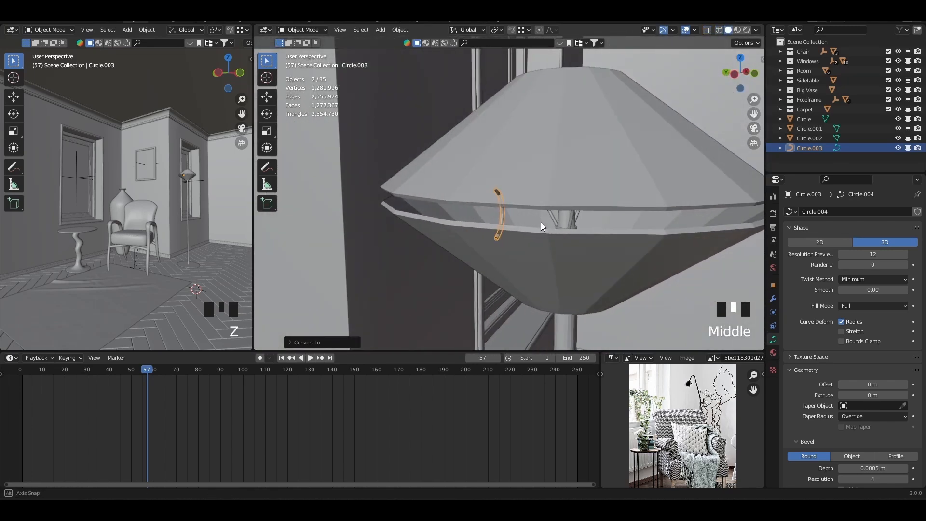
{"action": "left_click", "coordinate": [856, 469]}
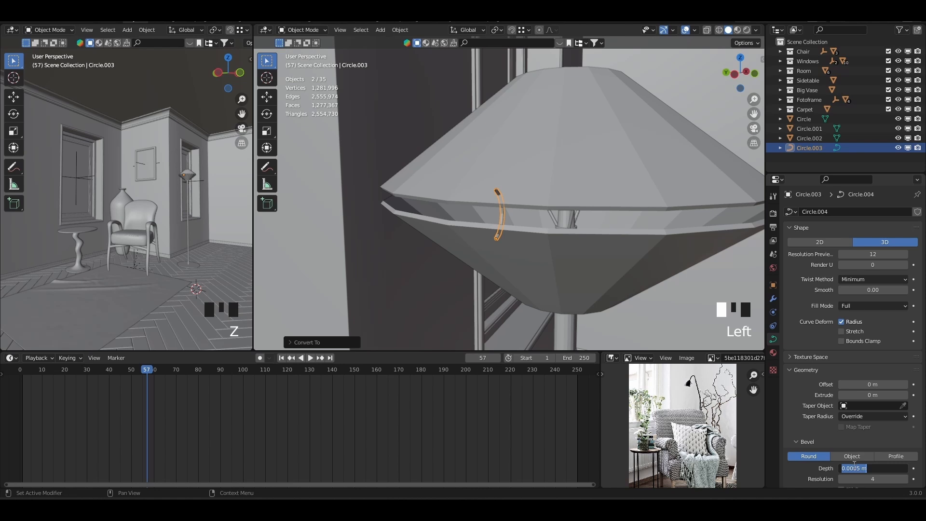
{"action": "left_click_drag", "start_coordinate": [855, 464], "coordinate": [863, 467]}
{"action": "type", "text": "1"}
{"action": "key", "text": "Return"}
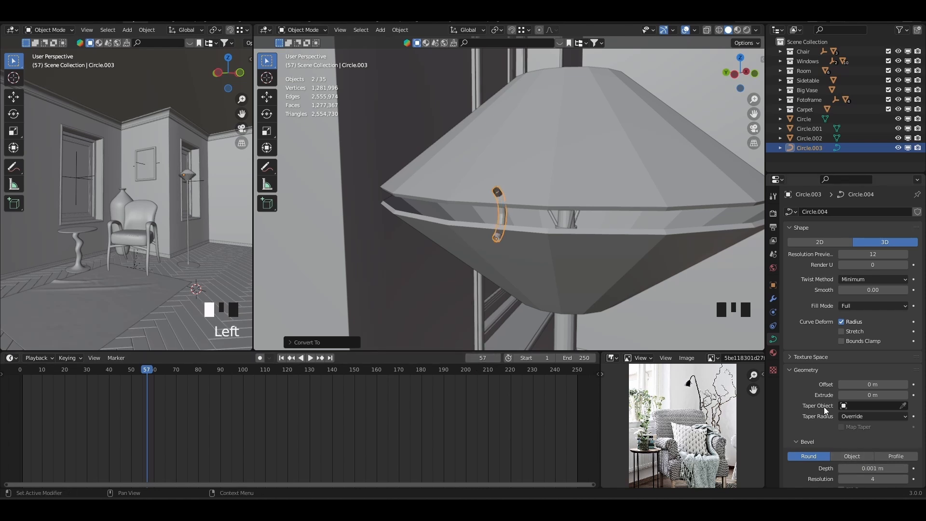
Step: Try Fill Caps on the arc tube's ends and switch the option back off
{"action": "left_click", "coordinate": [843, 340]}
{"action": "scroll", "coordinate": [821, 320], "scroll_direction": "down", "scroll_amount": 7}
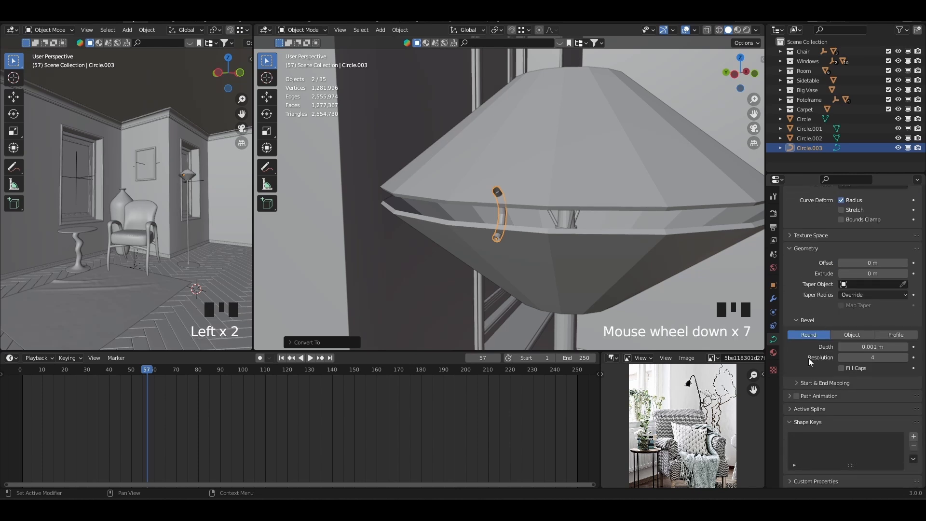
{"action": "left_click", "coordinate": [842, 367]}
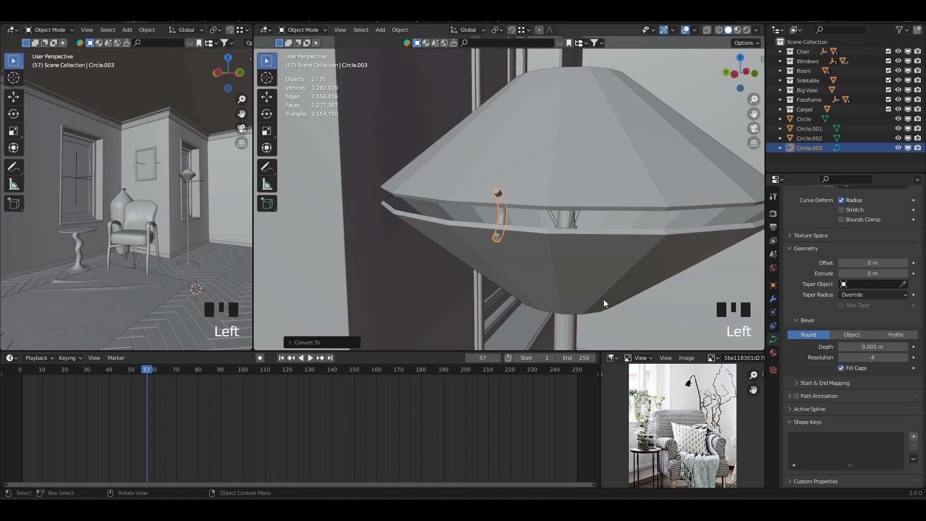
{"action": "scroll", "coordinate": [520, 242], "scroll_direction": "up", "scroll_amount": 5}
{"action": "scroll", "coordinate": [521, 240], "scroll_direction": "up", "scroll_amount": 2}
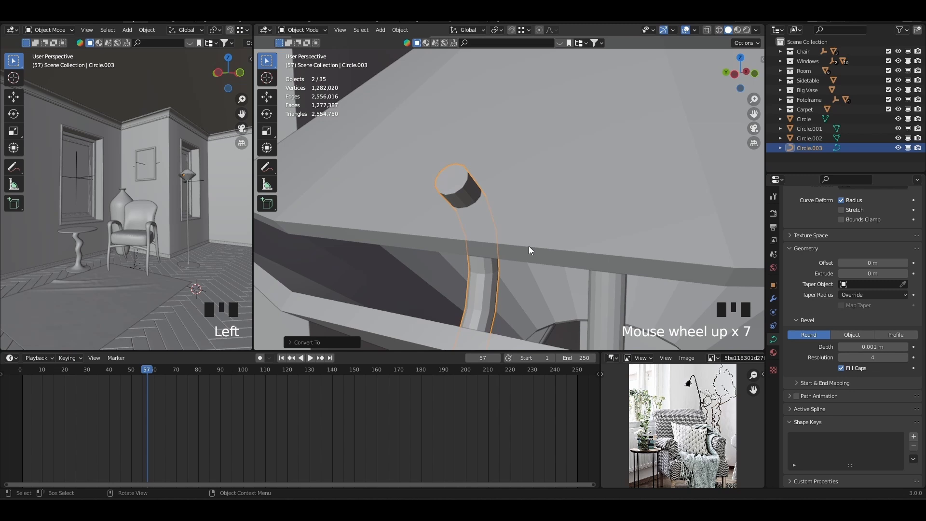
{"action": "left_click", "coordinate": [842, 368]}
{"action": "scroll", "coordinate": [474, 206], "scroll_direction": "down", "scroll_amount": 2}
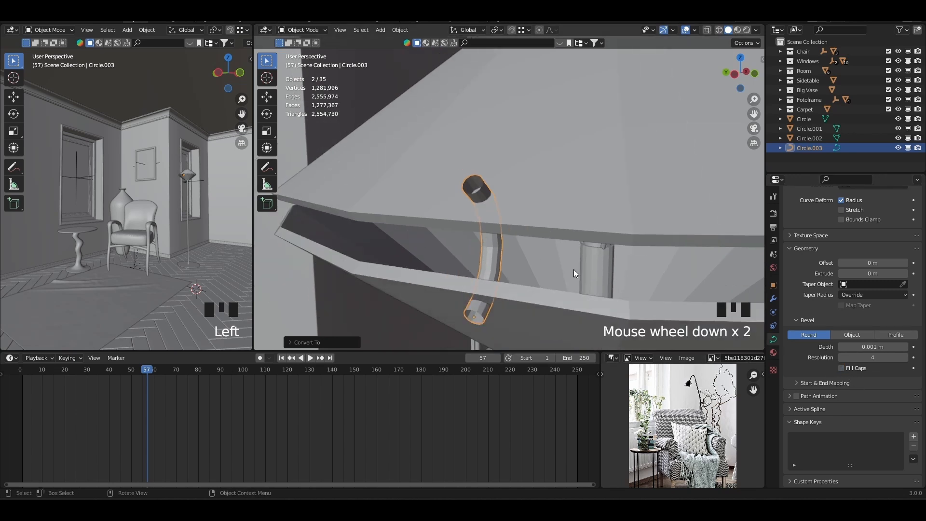
{"action": "middle_click_drag", "start_coordinate": [574, 269], "coordinate": [608, 305]}
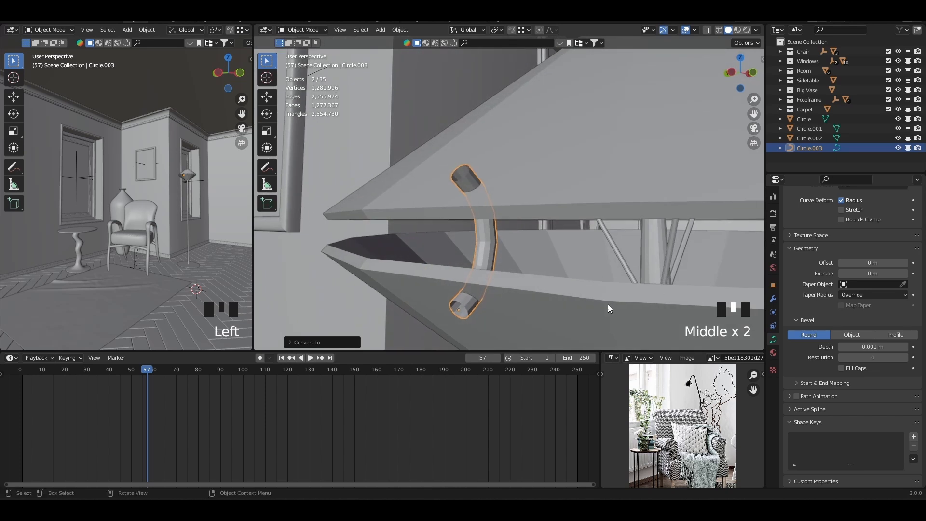
Step: Set the lampshade's origin to its geometry and snap the 3D cursor to the lampshade
{"action": "left_click", "coordinate": [609, 299]}
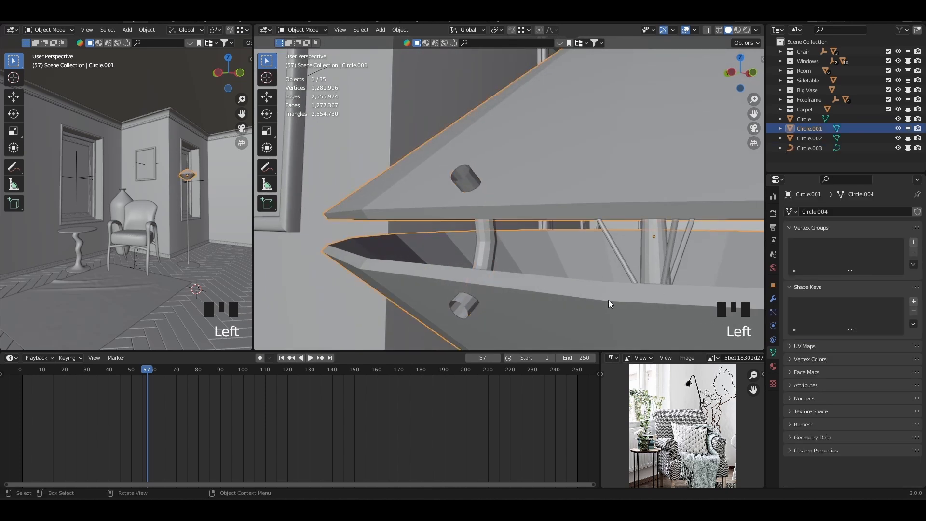
{"action": "left_click", "coordinate": [404, 30]}
{"action": "mouse_move", "coordinate": [434, 50]}
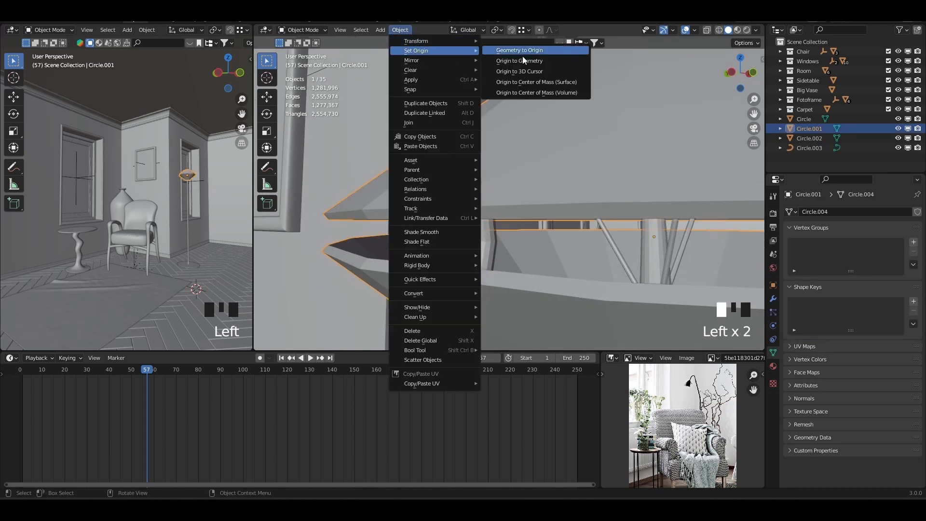
{"action": "left_click", "coordinate": [523, 60]}
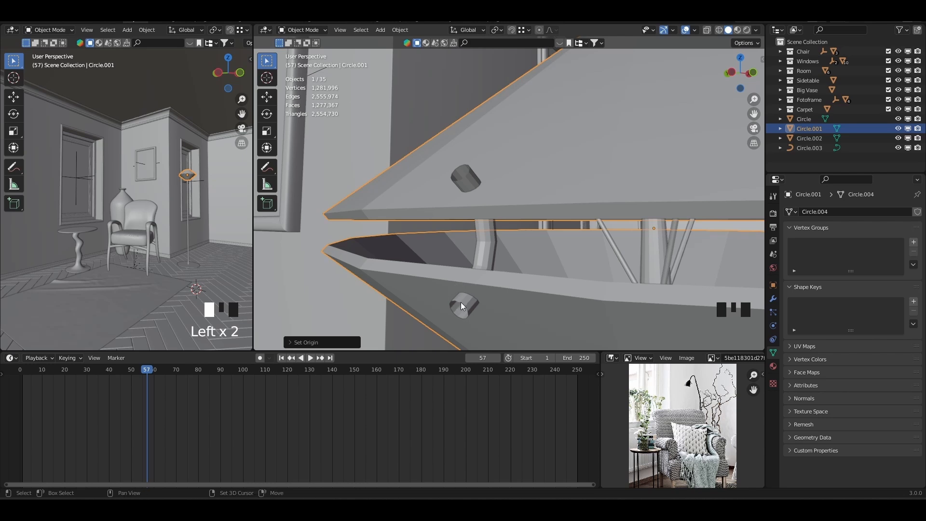
{"action": "key", "text": "shift+s"}
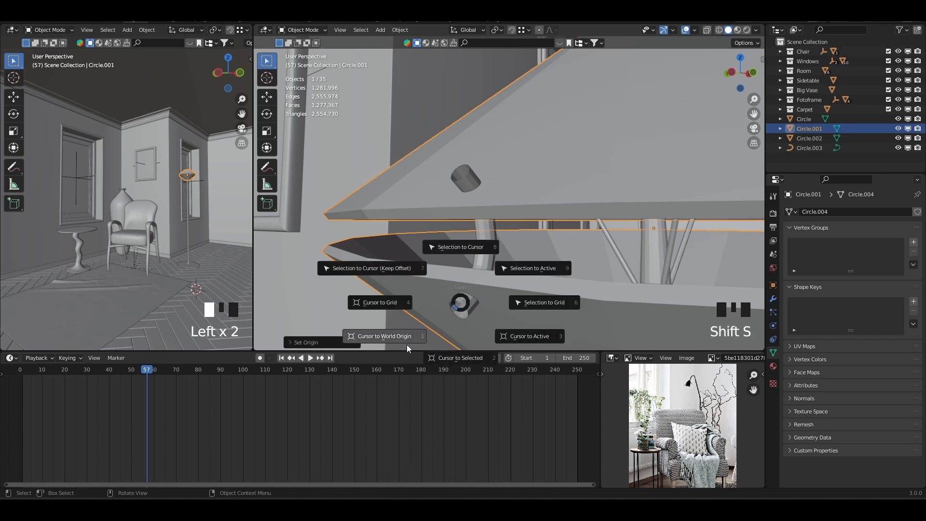
{"action": "left_click", "coordinate": [453, 357]}
Step: Set the arc tube's origin to the 3D cursor, then return the cursor to the world origin and keep the tube selected
{"action": "left_click", "coordinate": [459, 303]}
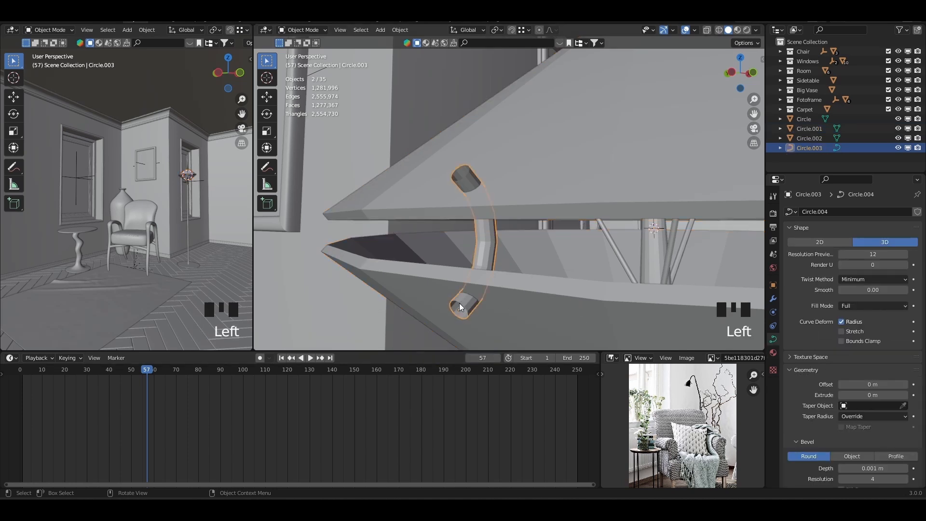
{"action": "right_click", "coordinate": [459, 303]}
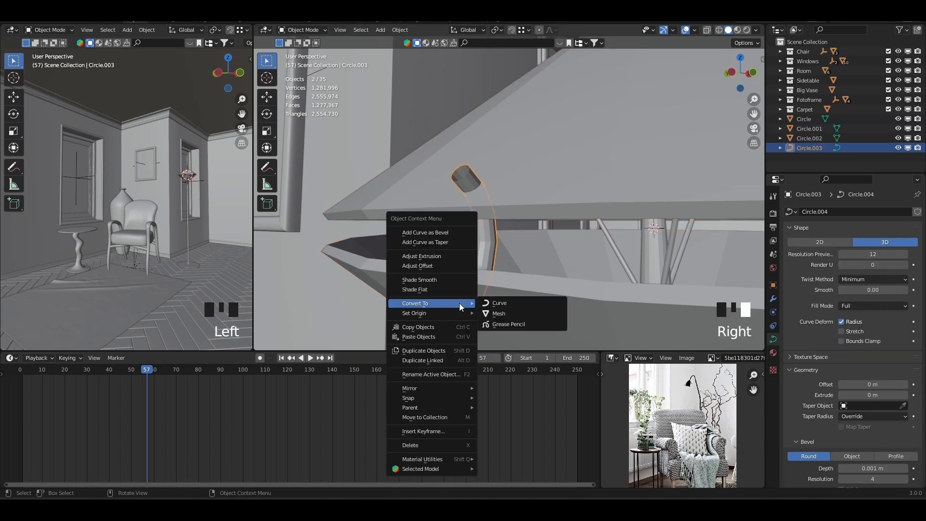
{"action": "mouse_move", "coordinate": [447, 312]}
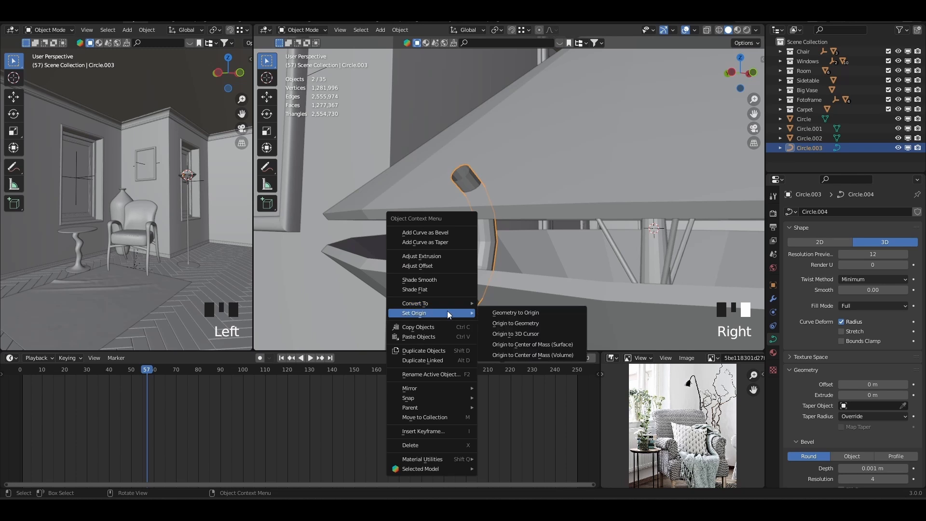
{"action": "left_click", "coordinate": [524, 335]}
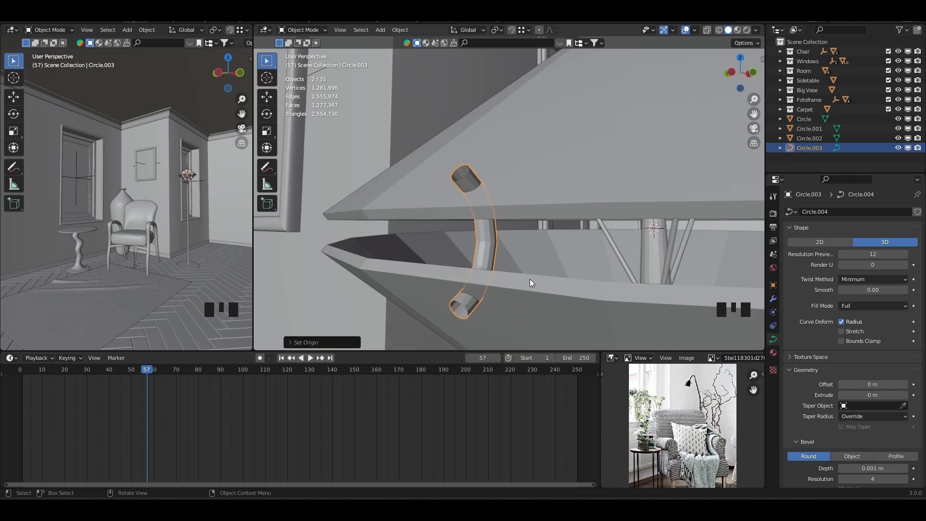
{"action": "key", "text": "shift+s"}
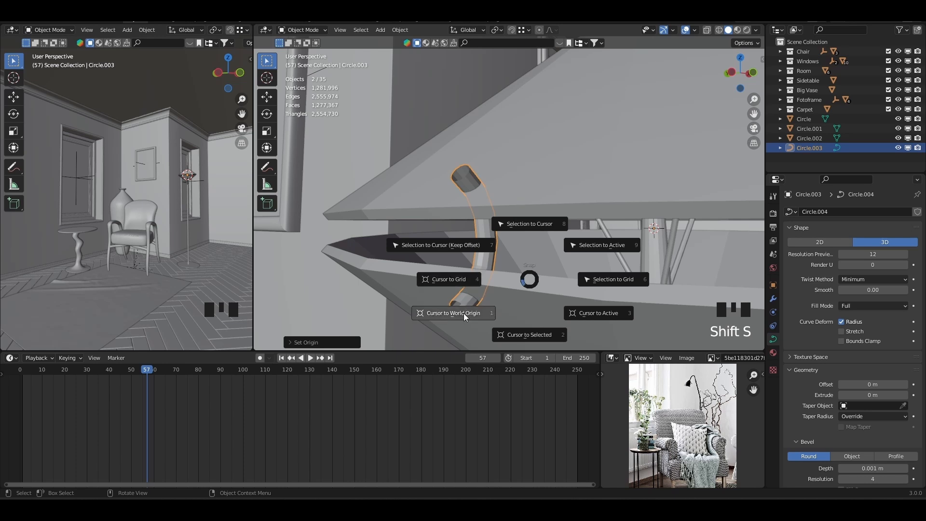
{"action": "left_click", "coordinate": [450, 313]}
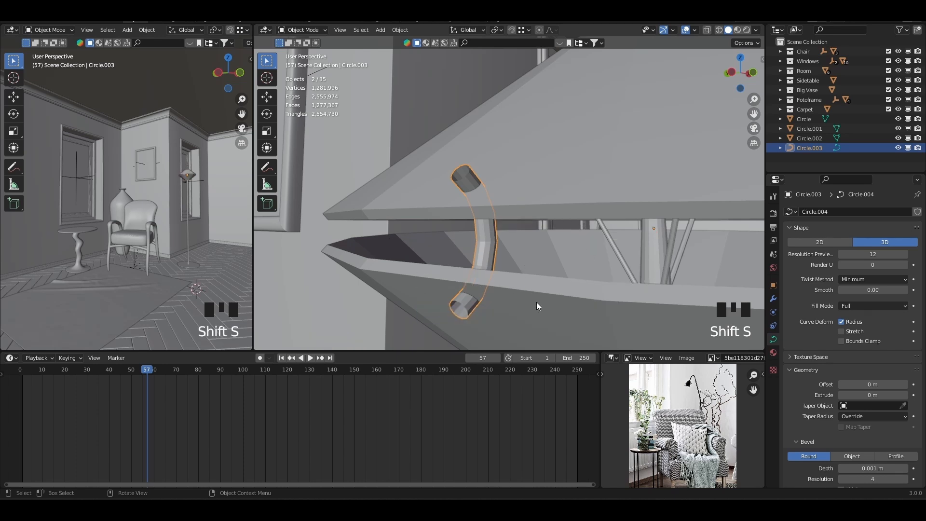
{"action": "key", "text": "Left"}
{"action": "key", "text": "Left"}
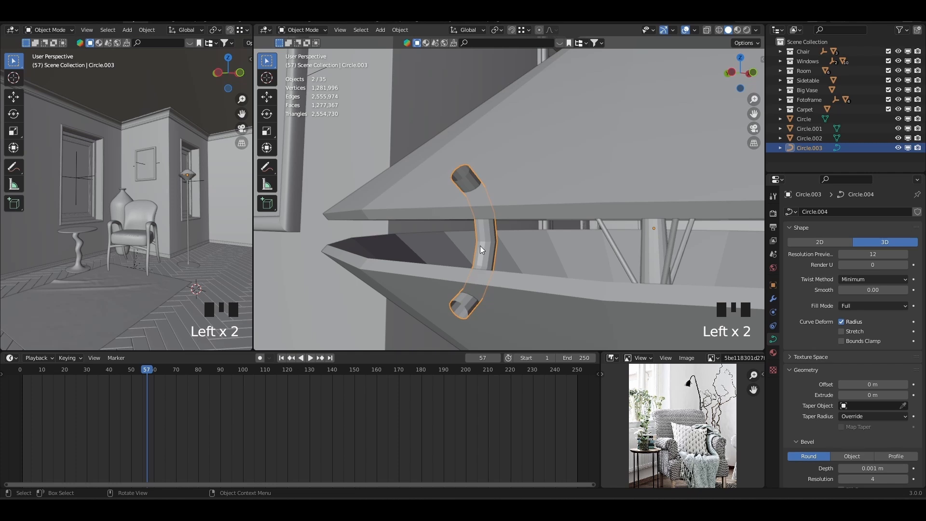
Step: Convert the arc tube from a curve to a mesh
{"action": "key", "text": "Tab"}
{"action": "key", "text": "Tab"}
{"action": "right_click", "coordinate": [466, 181]}
{"action": "mouse_move", "coordinate": [466, 181]}
{"action": "left_click", "coordinate": [519, 183]}
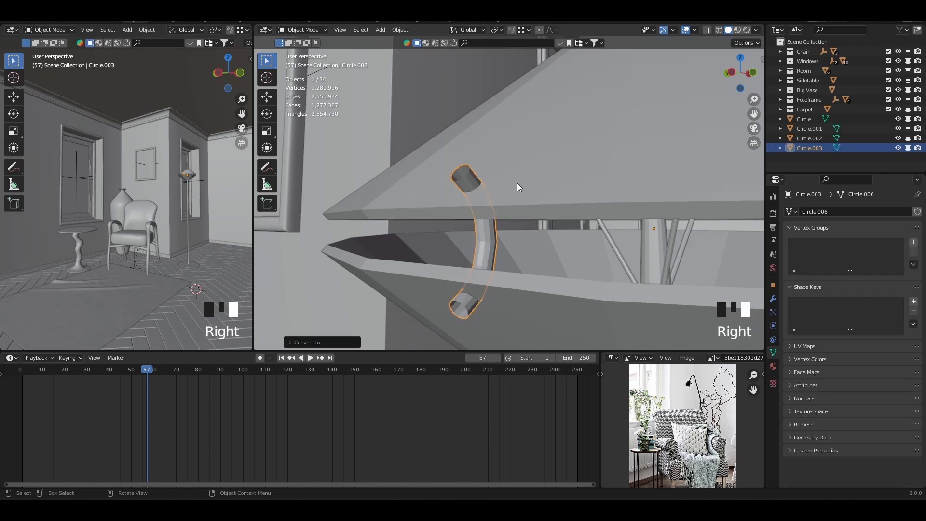
Step: Cap the arc tube's upper end with a face, inset it and merge the inner vertices into a centre point
{"action": "key", "text": "Tab"}
{"action": "left_click", "coordinate": [467, 176], "text": "alt+shift"}
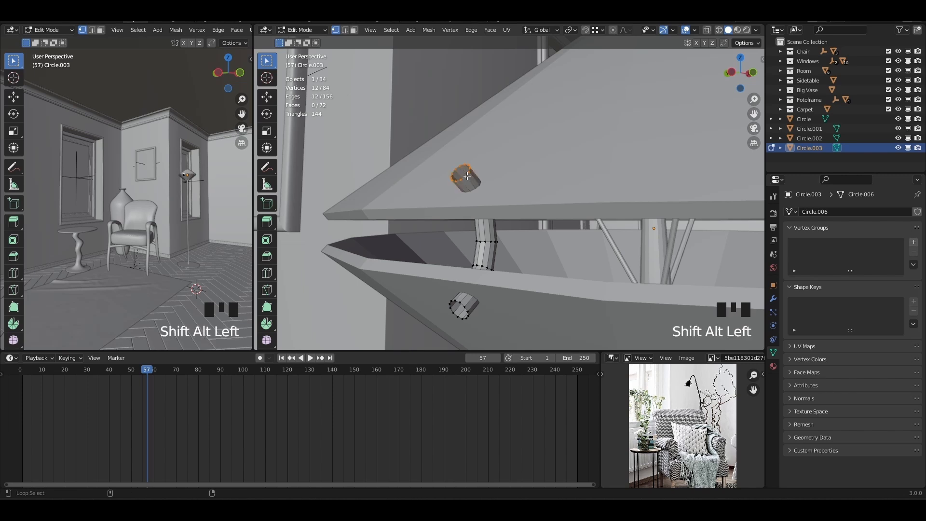
{"action": "key", "text": "f"}
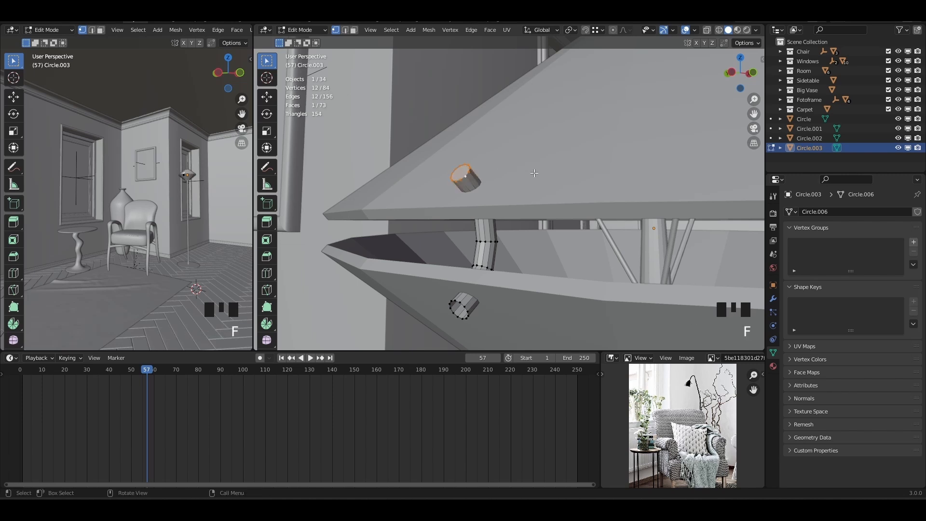
{"action": "key", "text": "i"}
{"action": "left_click", "coordinate": [524, 173]}
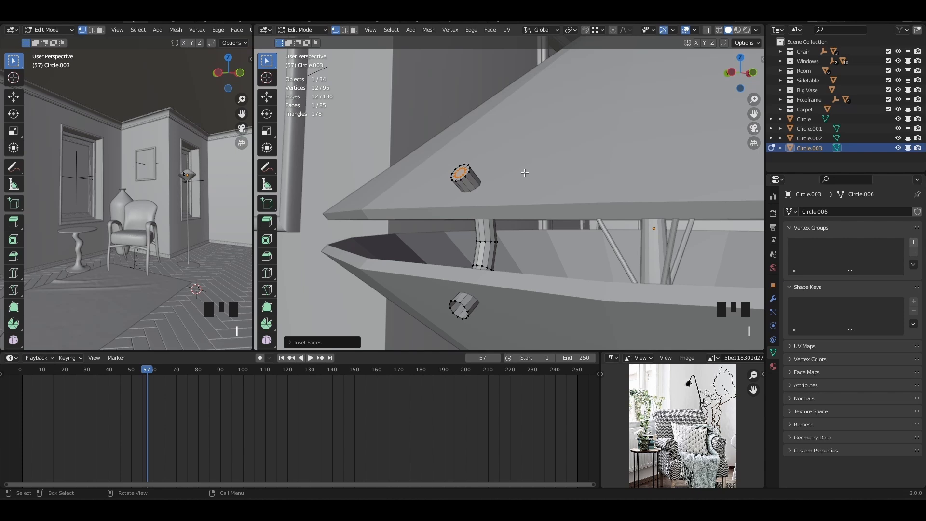
{"action": "key", "text": "m"}
{"action": "left_click", "coordinate": [525, 173]}
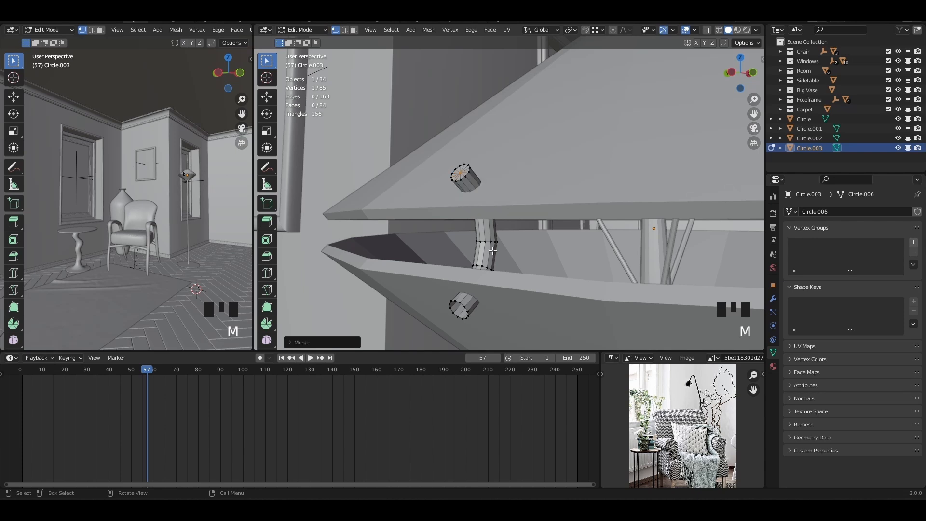
Step: Fill the arc tube's lower open end, inset the face and merge its inner vertices at the centre
{"action": "left_click", "coordinate": [457, 303]}
{"action": "left_click", "coordinate": [458, 303], "text": "alt+shift"}
{"action": "key", "text": "f"}
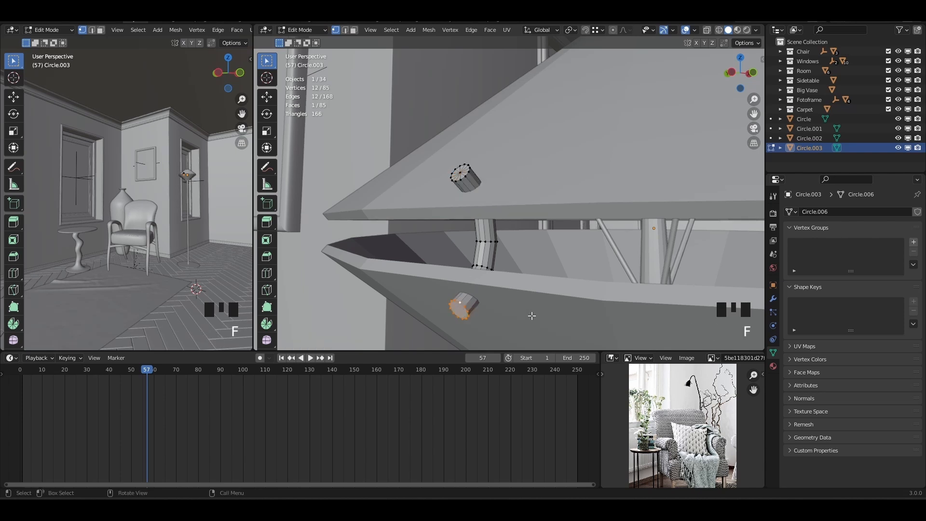
{"action": "key", "text": "i"}
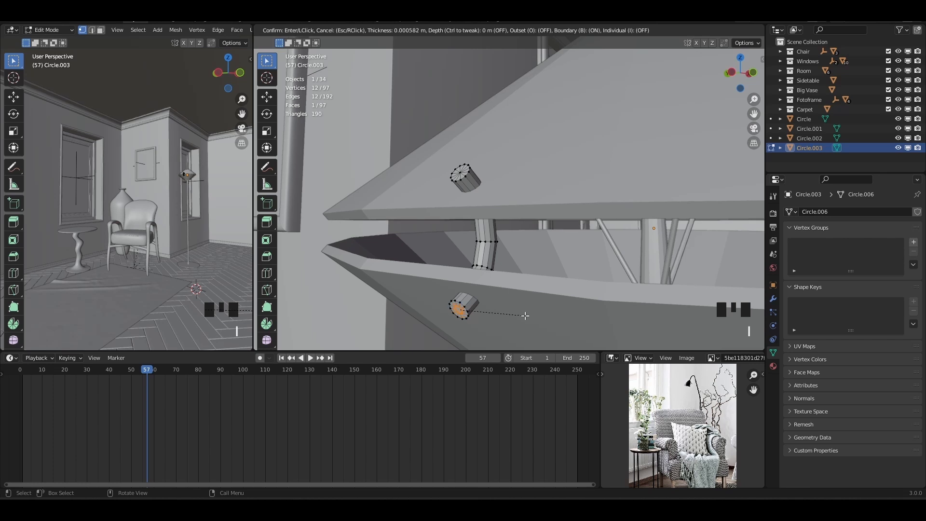
{"action": "left_click", "coordinate": [523, 315]}
{"action": "key", "text": "m"}
{"action": "left_click", "coordinate": [524, 316]}
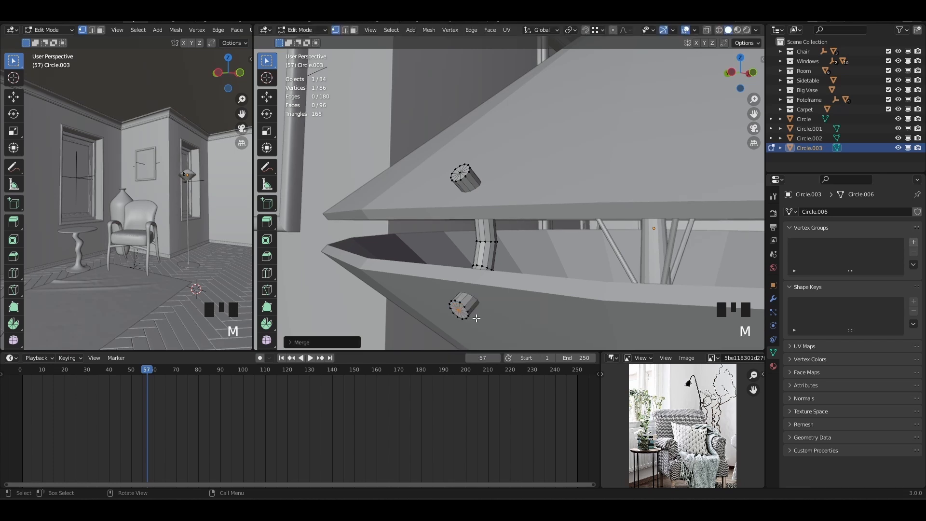
Step: Select the outer edge loops around both capped ends of the arc tube
{"action": "key", "text": "2"}
{"action": "left_click", "coordinate": [477, 228], "text": "alt+shift"}
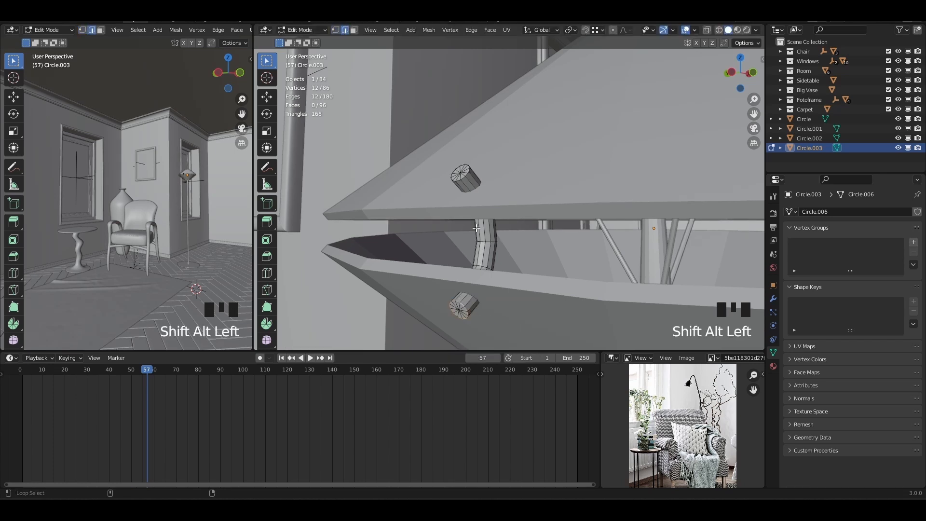
{"action": "left_click", "coordinate": [461, 179], "text": "alt+shift"}
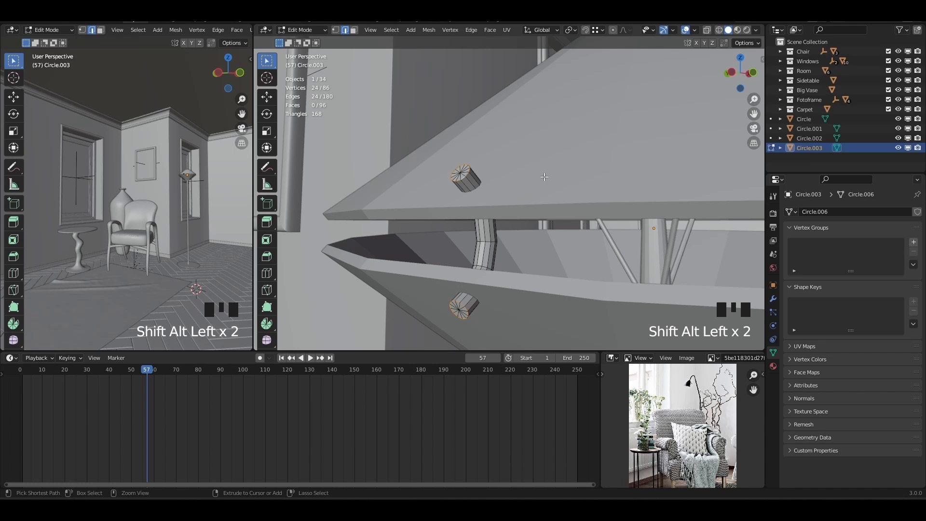
{"action": "key", "text": "ctrl+b"}
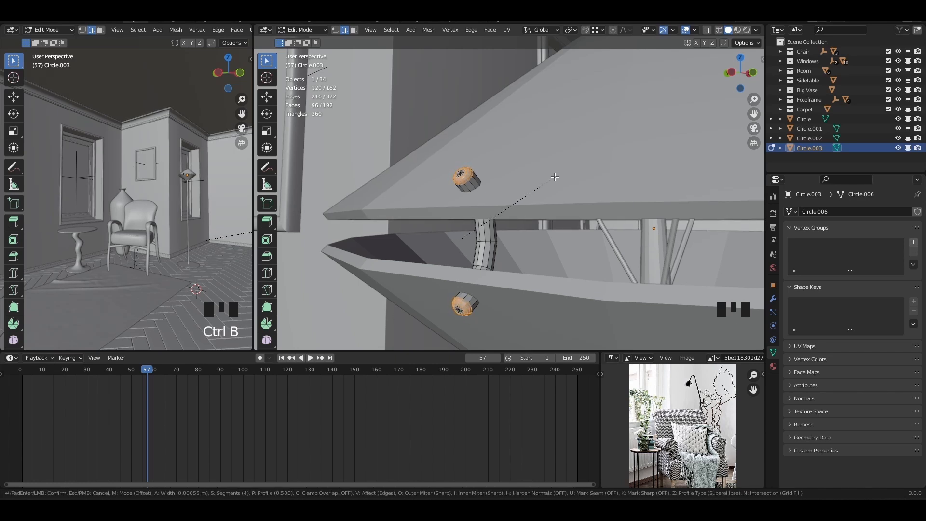
{"action": "left_click", "coordinate": [554, 177]}
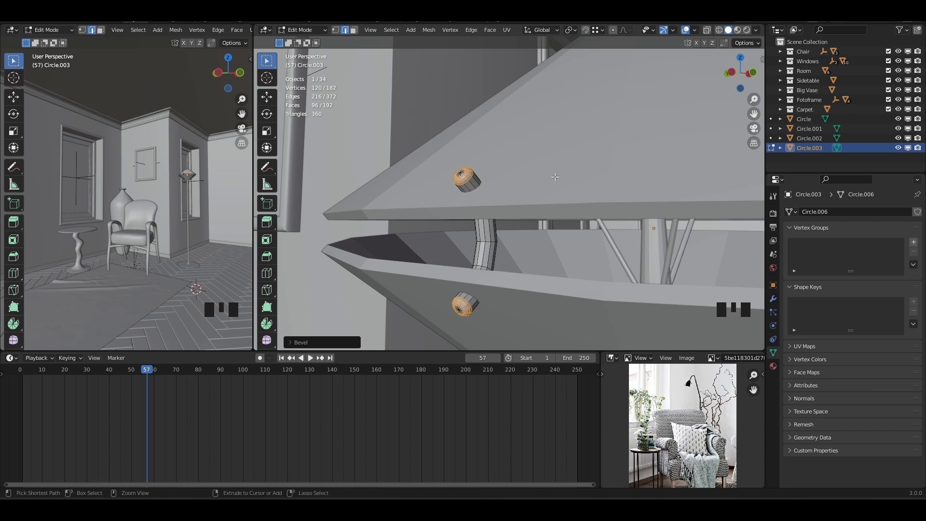
{"action": "key", "text": "ctrl+z"}
Step: Bevel both end rims of the arc tube about 0.0006 m wide with three segments and return to Object Mode
{"action": "key", "text": "ctrl+b"}
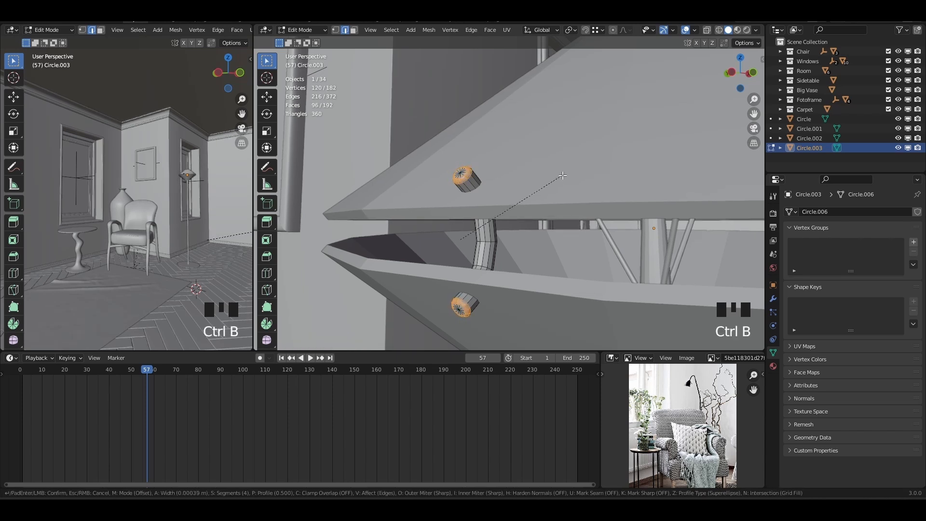
{"action": "scroll", "coordinate": [564, 176], "scroll_direction": "down", "scroll_amount": 1}
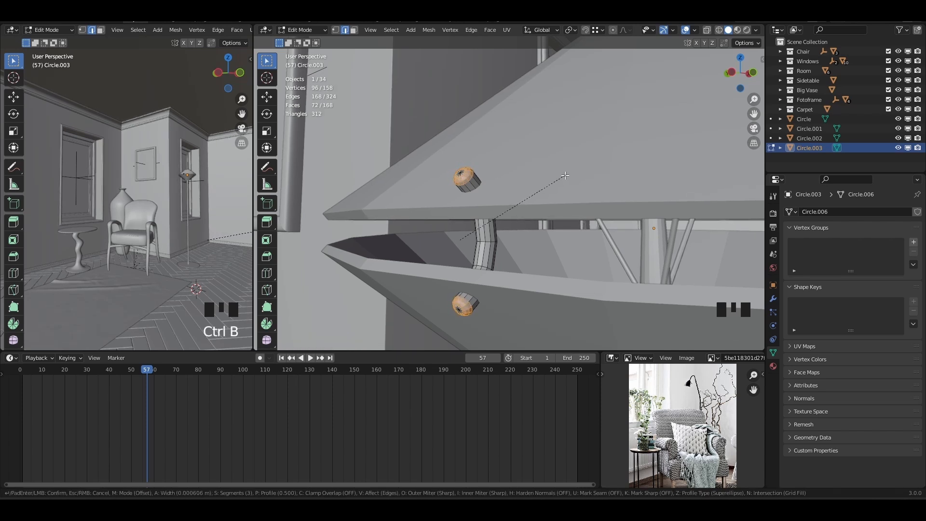
{"action": "left_click", "coordinate": [565, 175]}
{"action": "key", "text": "Tab"}
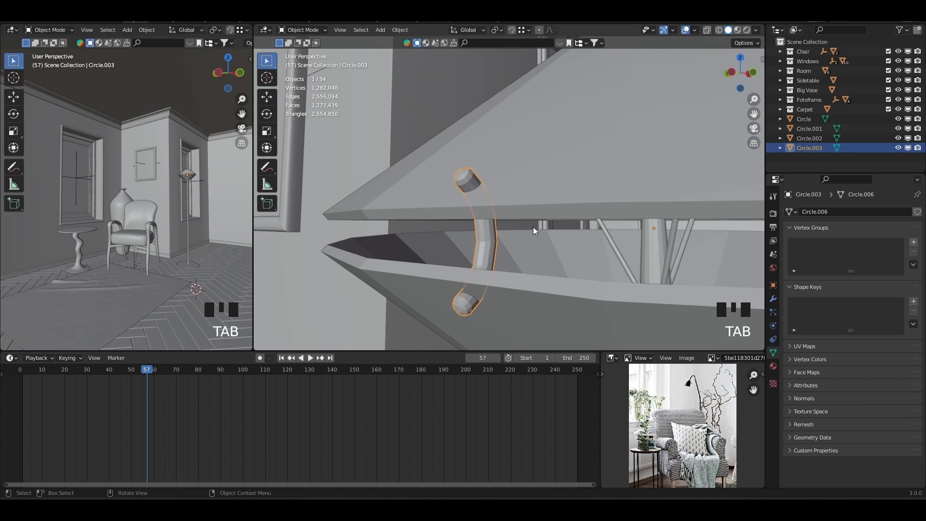
Step: Add a Subdivision modifier with viewport level 2 to the arc tube and shade it smooth
{"action": "left_click", "coordinate": [773, 299]}
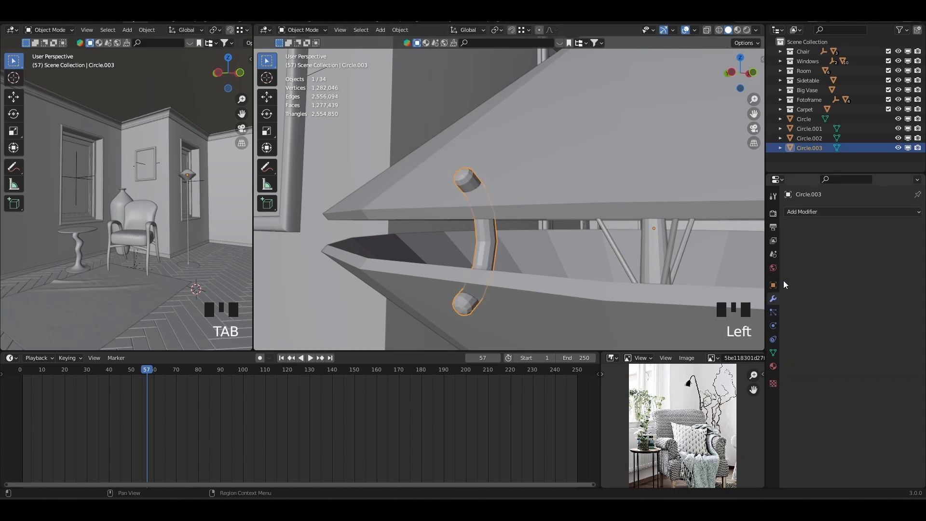
{"action": "left_click", "coordinate": [810, 213]}
{"action": "left_click", "coordinate": [741, 386]}
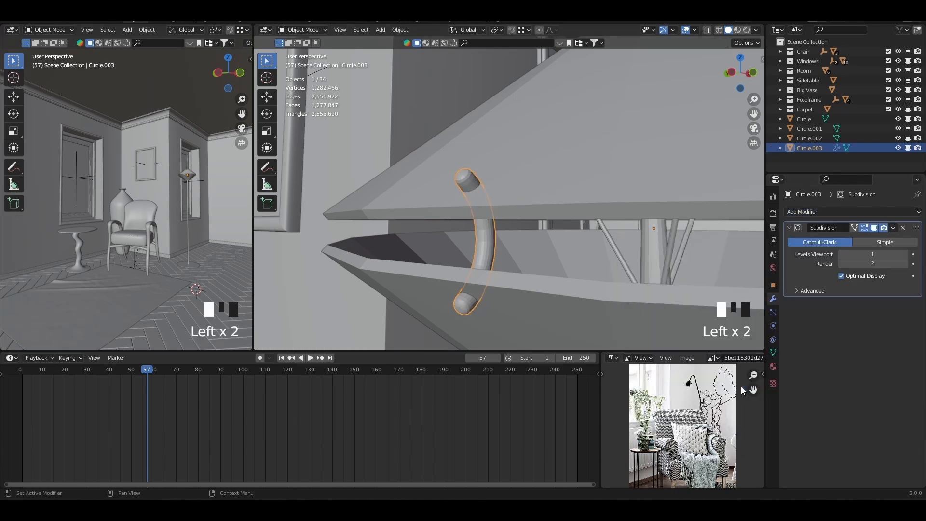
{"action": "left_click", "coordinate": [905, 254]}
{"action": "right_click", "coordinate": [485, 232]}
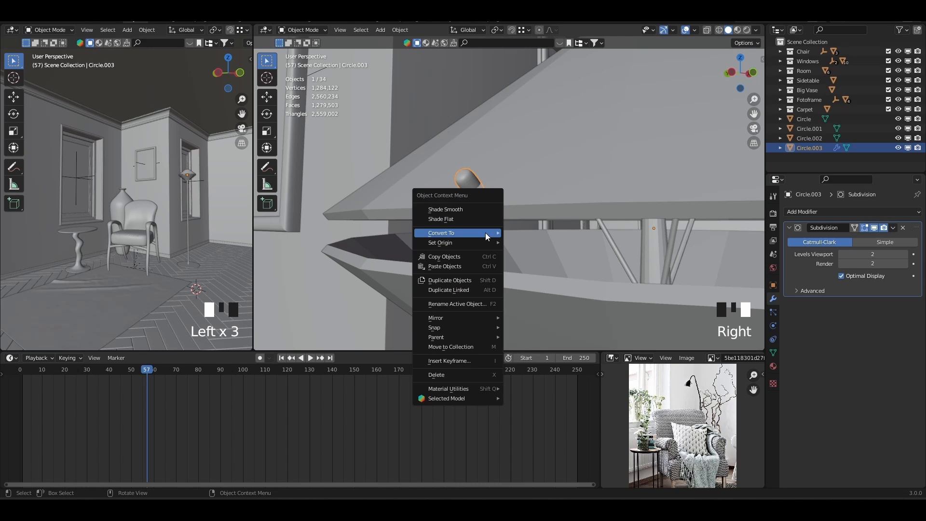
{"action": "left_click", "coordinate": [450, 213]}
Step: Keep the arc tube selected and display the lampshade from the top in wireframe
{"action": "scroll", "coordinate": [500, 248], "scroll_direction": "down", "scroll_amount": 3}
{"action": "mouse_move", "coordinate": [500, 248]}
{"action": "middle_mouse_down"}
{"action": "mouse_move", "coordinate": [526, 219]}
{"action": "mouse_move", "coordinate": [495, 233]}
{"action": "middle_mouse_up"}
{"action": "scroll", "coordinate": [439, 236], "scroll_direction": "down", "scroll_amount": 2}
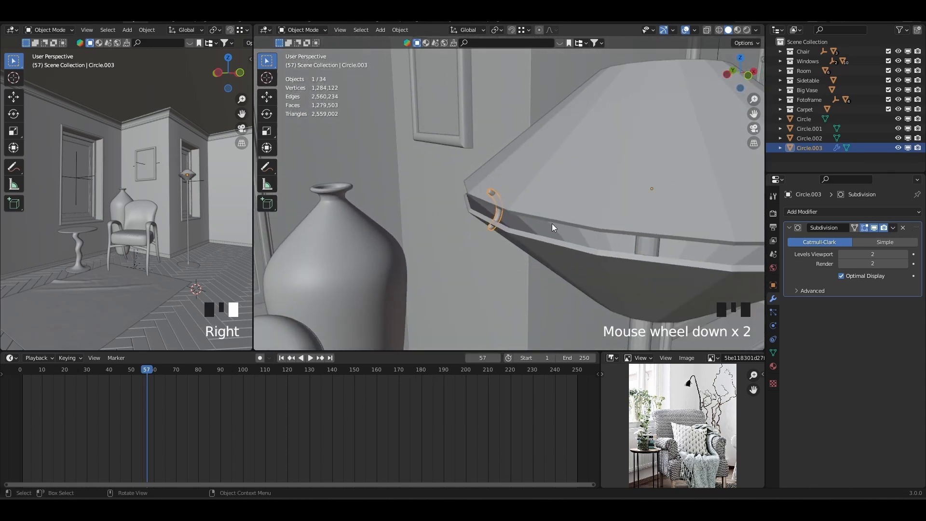
{"action": "left_click", "coordinate": [496, 209]}
{"action": "key", "text": "KP_7"}
{"action": "key", "text": "z"}
{"action": "left_click", "coordinate": [405, 201]}
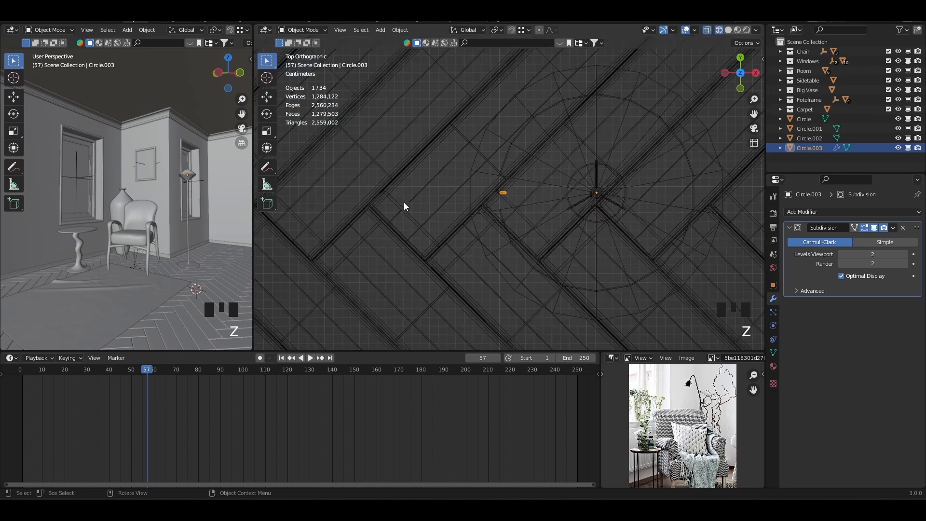
{"action": "middle_click_drag", "start_coordinate": [523, 190], "coordinate": [423, 202], "text": "shift"}
{"action": "scroll", "coordinate": [424, 202], "scroll_direction": "up", "scroll_amount": 1}
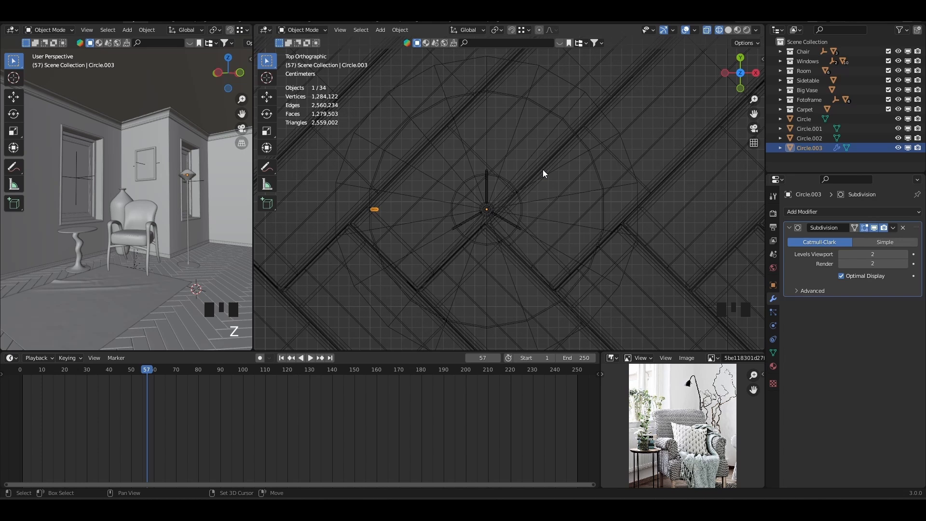
Step: Duplicate the arc tube in place and rotate the copy 30° about the global Z axis
{"action": "key", "text": "shift+d"}
{"action": "key", "text": "r"}
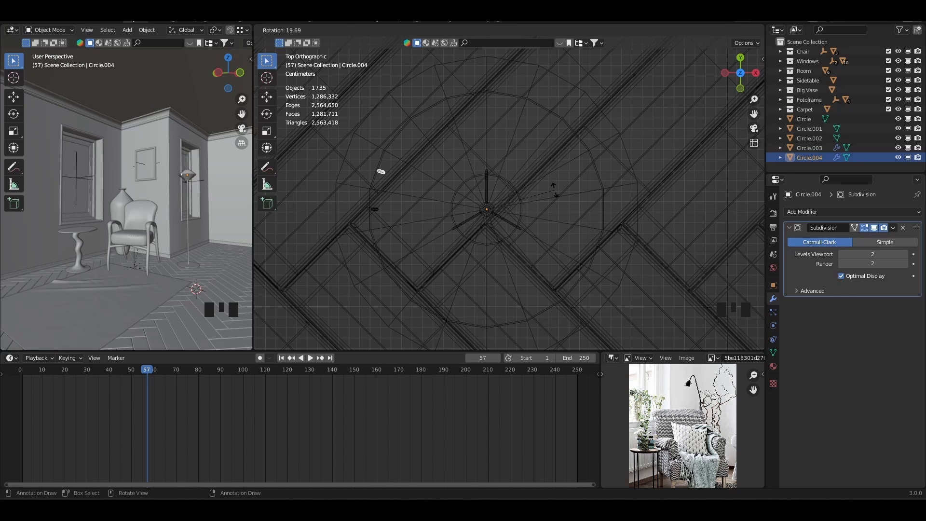
{"action": "type", "text": "1530"}
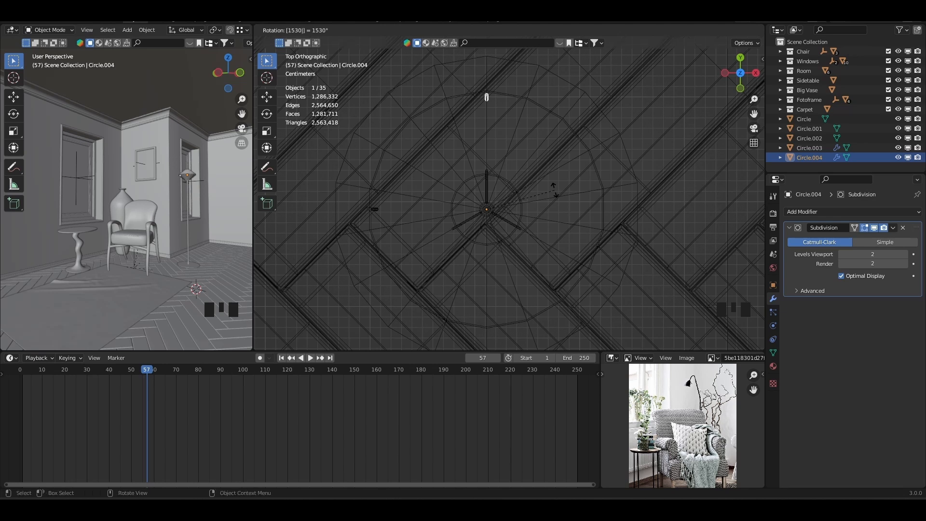
{"action": "key", "text": "Escape"}
{"action": "key", "text": "r"}
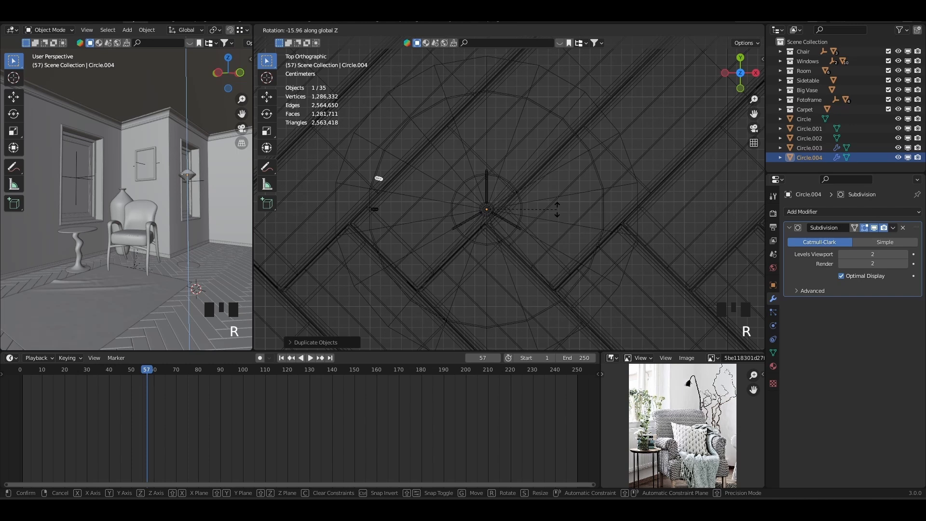
{"action": "type", "text": "30"}
{"action": "key", "text": "Return"}
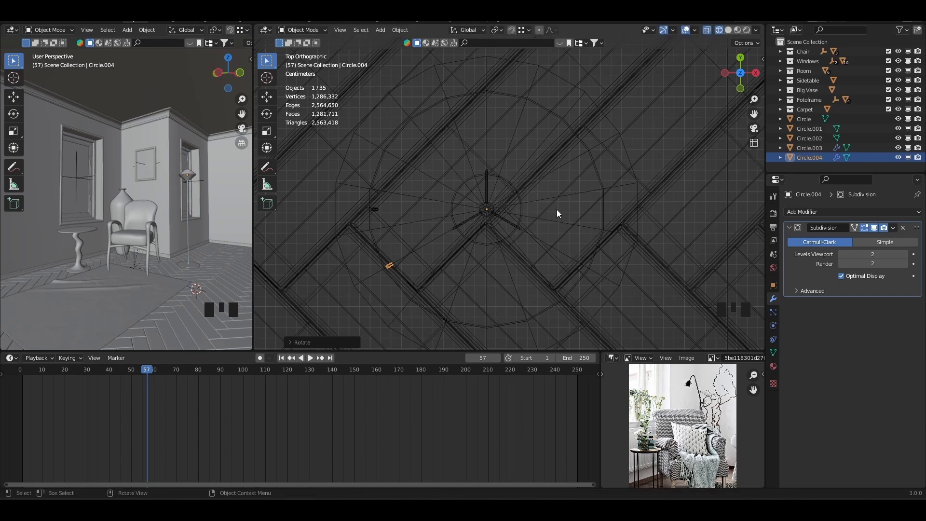
Step: Duplicate the original arc tube again and rotate this copy 30° clockwise around the lampshade's centre
{"action": "left_click", "coordinate": [380, 209]}
{"action": "left_click", "coordinate": [375, 210]}
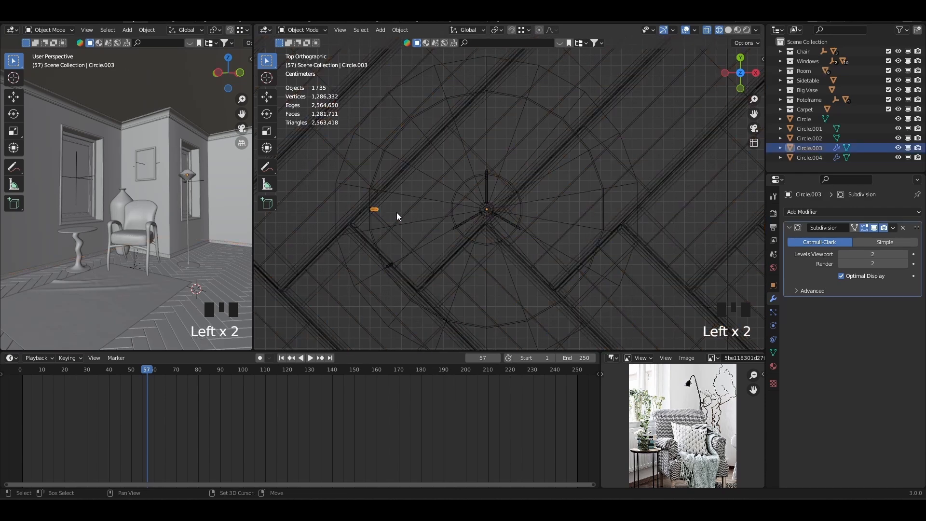
{"action": "key", "text": "shift+d"}
{"action": "type", "text": "r"}
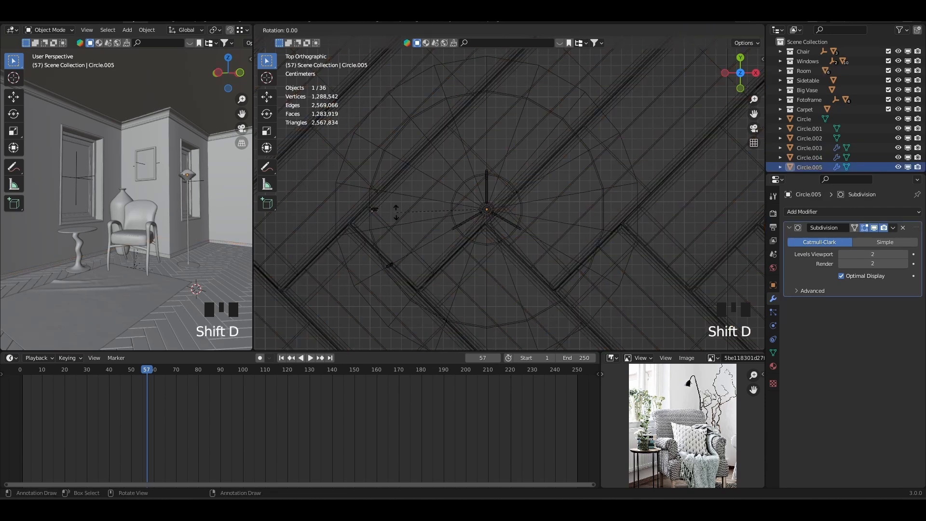
{"action": "type", "text": "30"}
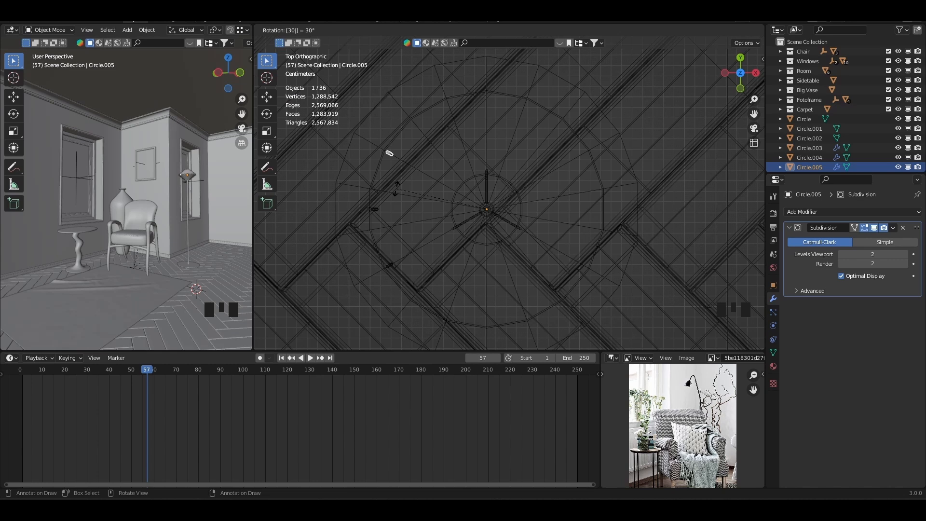
{"action": "key", "text": "Return"}
Step: Repeat the 30° duplicate-and-rotate nine times to complete a ring of twelve arc connectors around the lampshade
{"action": "key", "text": "shift+r"}
{"action": "key", "text": "shift+r"}
{"action": "key", "text": "shift+r"}
{"action": "key", "text": "shift+r"}
{"action": "key", "text": "shift+r"}
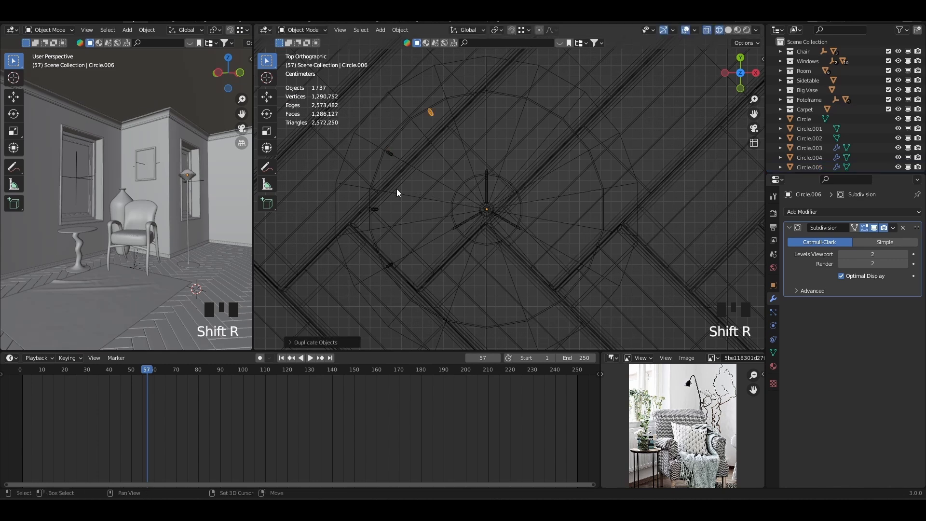
{"action": "key", "text": "shift+r"}
{"action": "key", "text": "shift+r"}
{"action": "key", "text": "shift+r"}
{"action": "key", "text": "shift+r"}
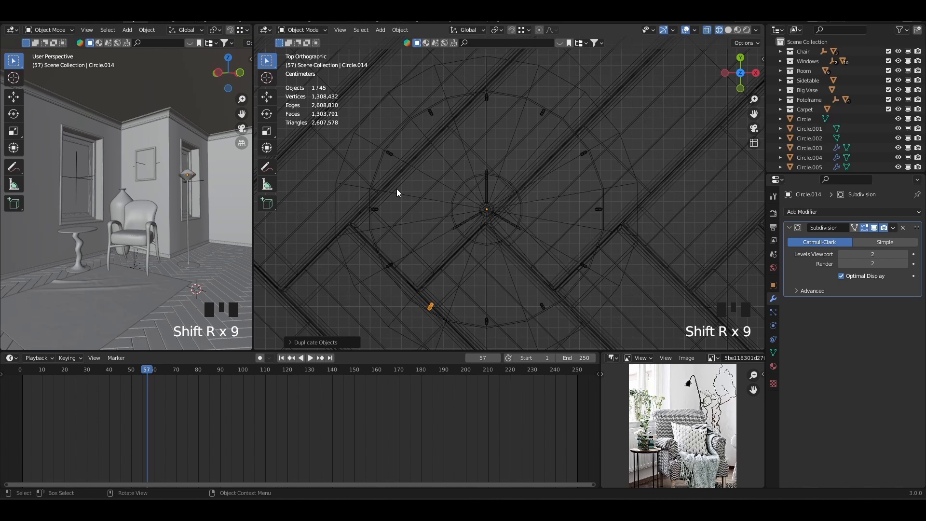
Step: Select all twelve arc connectors, Circle.003 to Circle.014, without the other lamp parts, and make one connector the active object
{"action": "left_click", "coordinate": [378, 210]}
{"action": "left_click", "coordinate": [379, 210]}
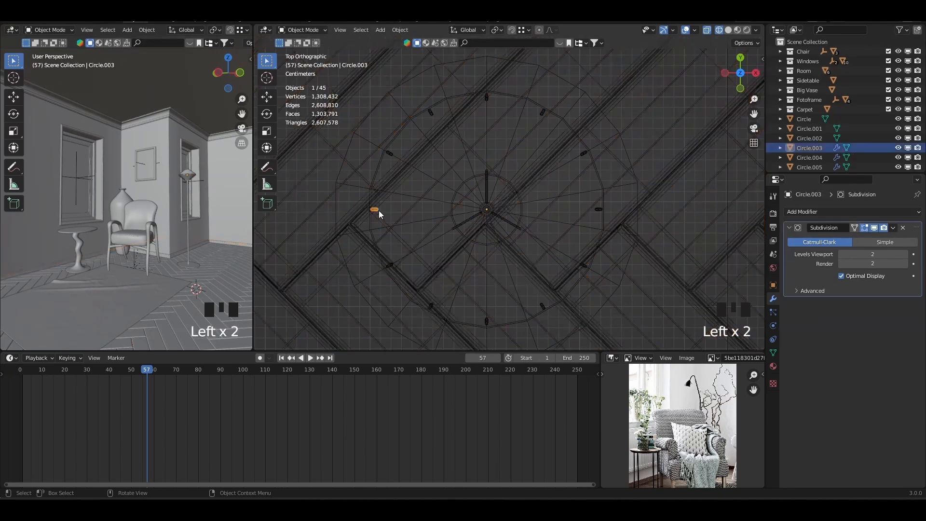
{"action": "left_click", "coordinate": [389, 156], "text": "shift"}
{"action": "left_click", "coordinate": [801, 120]}
{"action": "scroll", "coordinate": [800, 121], "scroll_direction": "down", "scroll_amount": 3}
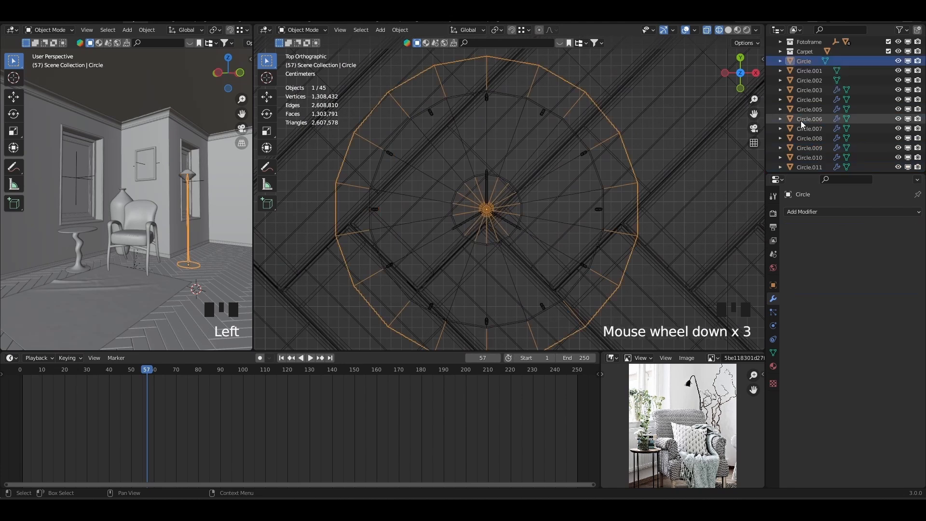
{"action": "scroll", "coordinate": [802, 131], "scroll_direction": "down", "scroll_amount": 4}
{"action": "left_click", "coordinate": [807, 164], "text": "shift"}
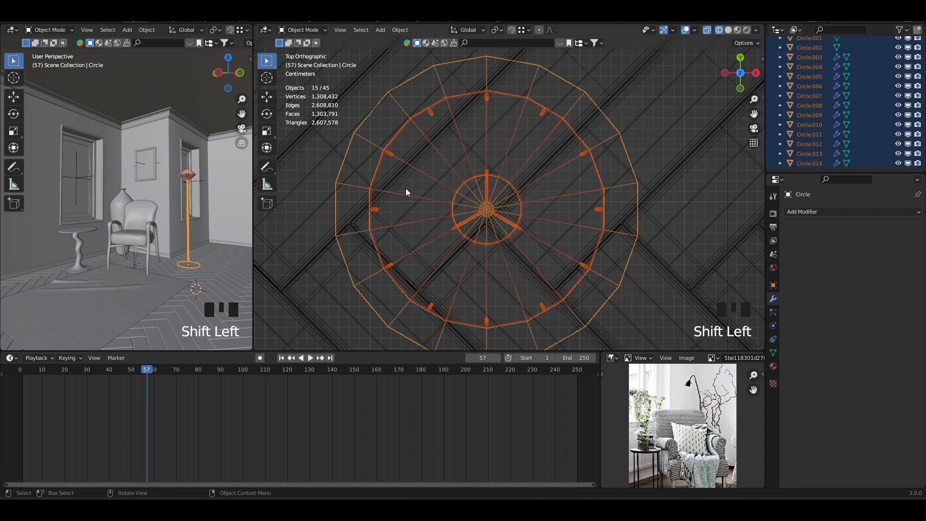
{"action": "left_click", "coordinate": [430, 192], "text": "ctrl"}
{"action": "left_click", "coordinate": [470, 243], "text": "ctrl"}
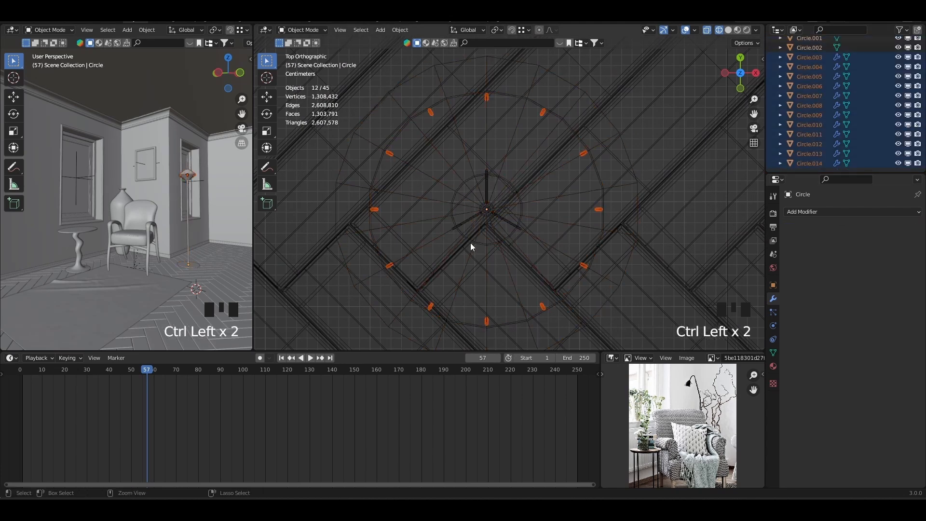
{"action": "left_click", "coordinate": [499, 276], "text": "ctrl"}
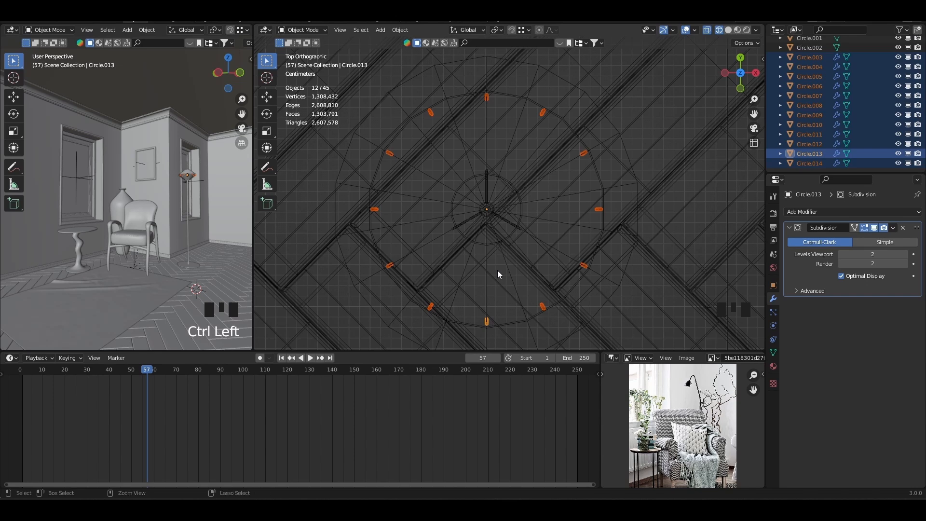
Step: Join the twelve selected arc connectors into one object and return the viewport to solid shading
{"action": "key", "text": "ctrl+j"}
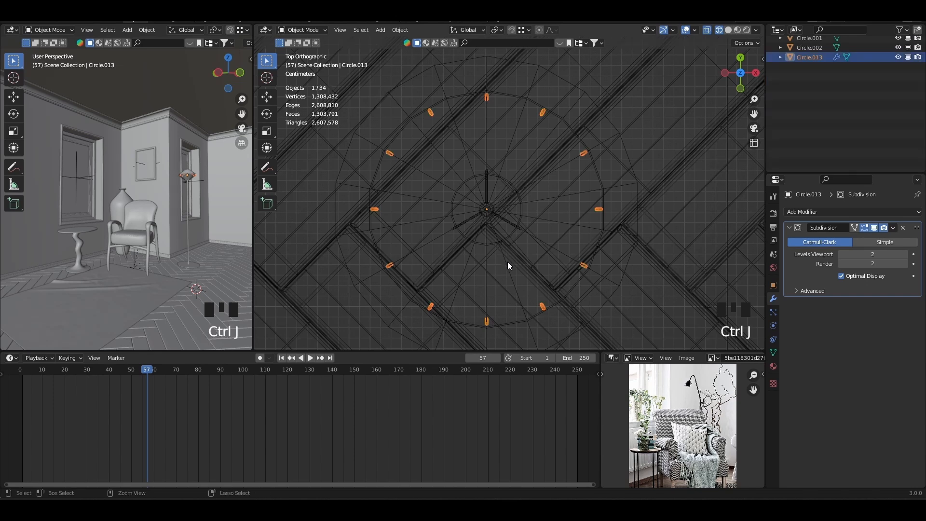
{"action": "mouse_move", "coordinate": [508, 262]}
{"action": "middle_mouse_down", "text": "ctrl"}
{"action": "mouse_move", "coordinate": [518, 214]}
{"action": "mouse_move", "coordinate": [507, 259]}
{"action": "mouse_move", "coordinate": [517, 219]}
{"action": "mouse_move", "coordinate": [539, 190]}
{"action": "mouse_move", "coordinate": [528, 207]}
{"action": "middle_mouse_up", "text": "ctrl"}
{"action": "key", "text": "z"}
{"action": "left_click", "coordinate": [582, 219]}
Step: Select the four edge loops on the facing rims of the upper and lower lampshade halves for editing
{"action": "left_click", "coordinate": [518, 193]}
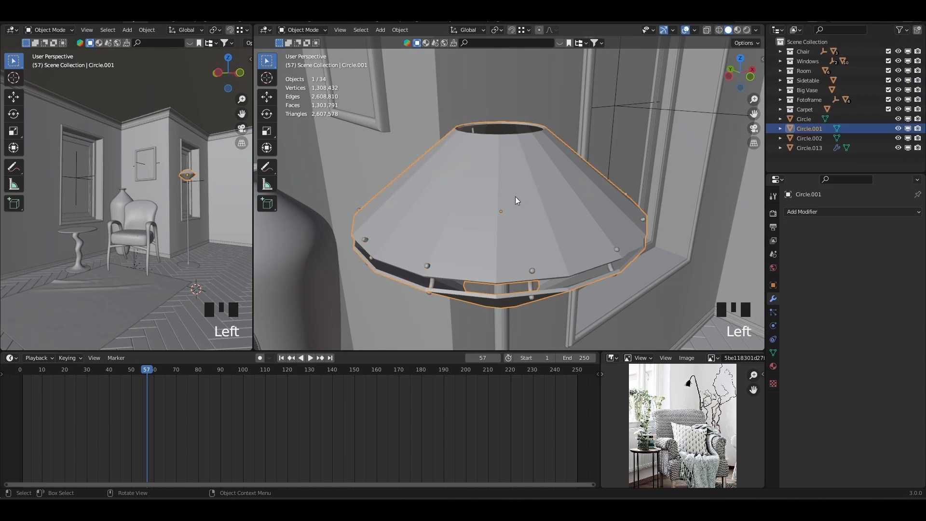
{"action": "key", "text": "Tab"}
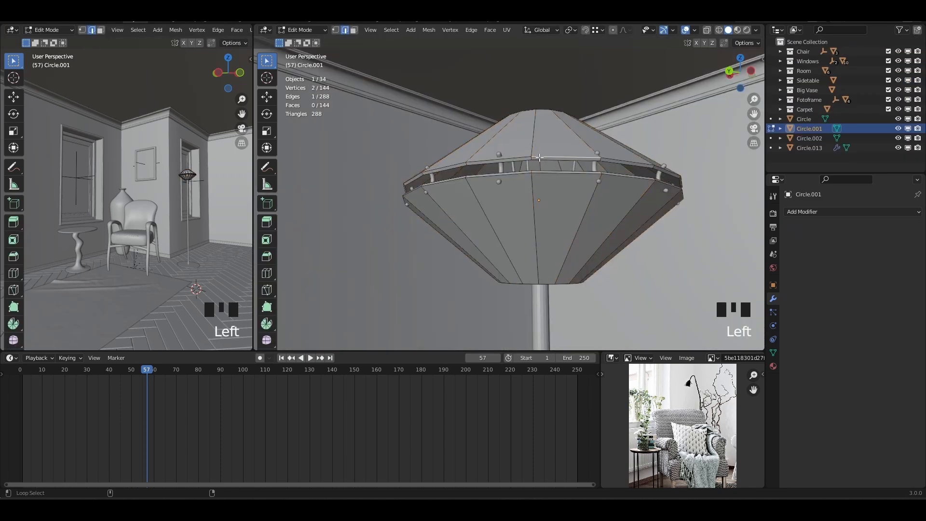
{"action": "left_click", "coordinate": [539, 158], "text": "alt+shift"}
{"action": "left_click", "coordinate": [540, 158], "text": "alt+shift"}
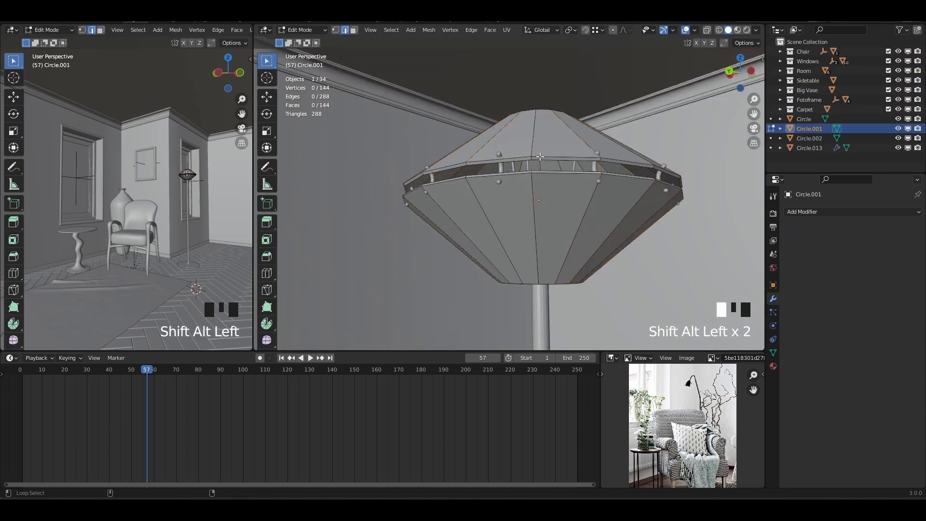
{"action": "left_click", "coordinate": [539, 158], "text": "alt+shift"}
{"action": "left_click", "coordinate": [544, 175], "text": "alt+shift"}
{"action": "left_click", "coordinate": [543, 202], "text": "alt+shift"}
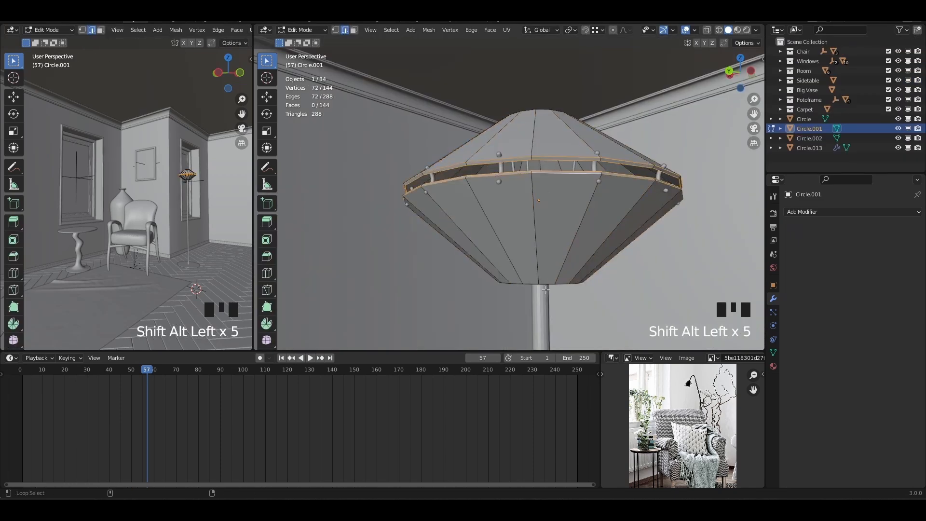
Step: Add the edge loops of the lampshade's two end openings to the selection and bevel all loops with 2 segments, about 0.0003 m wide
{"action": "left_click", "coordinate": [544, 284], "text": "alt+shift"}
{"action": "key", "text": "alt+z"}
{"action": "scroll", "coordinate": [540, 296], "scroll_direction": "up", "scroll_amount": 4}
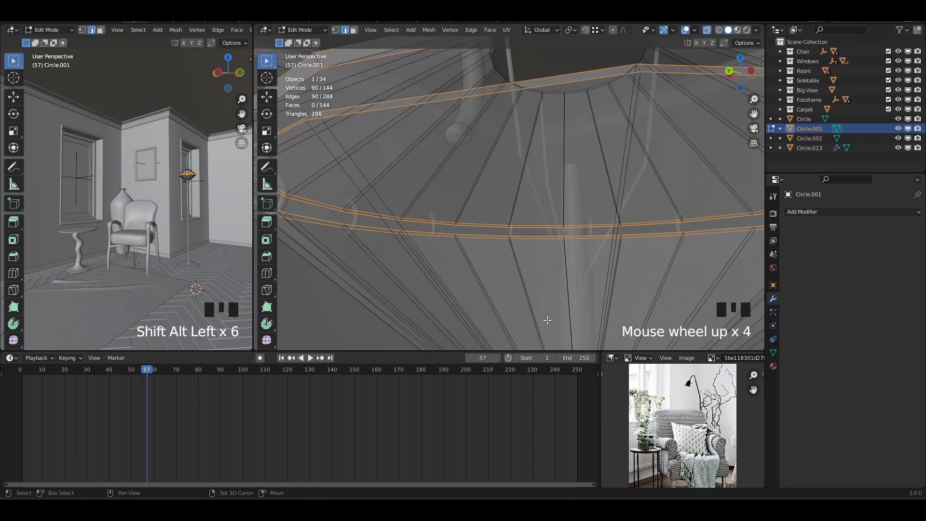
{"action": "middle_click_drag", "start_coordinate": [540, 296], "coordinate": [528, 232], "text": "shift"}
{"action": "left_click", "coordinate": [528, 244], "text": "alt+shift"}
{"action": "scroll", "coordinate": [529, 244], "scroll_direction": "down", "scroll_amount": 7}
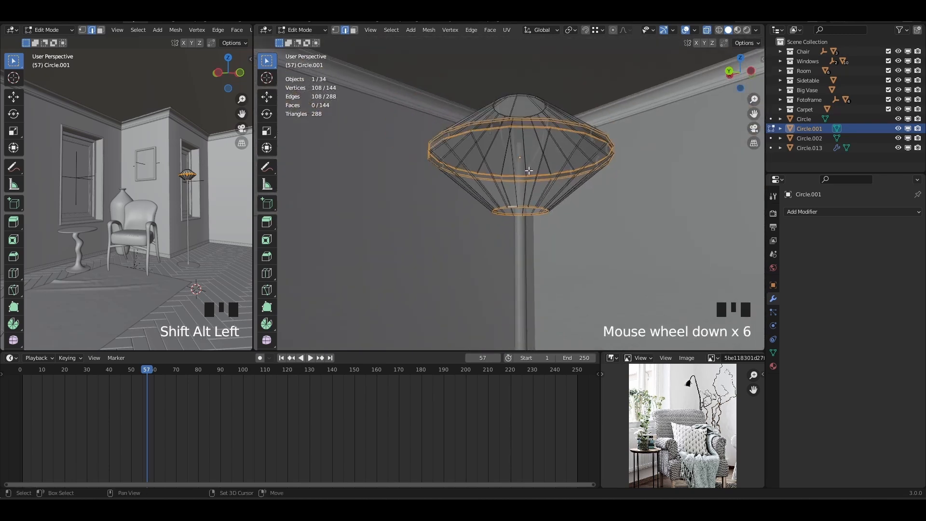
{"action": "scroll", "coordinate": [541, 232], "scroll_direction": "up", "scroll_amount": 8}
{"action": "left_click", "coordinate": [550, 232], "text": "alt+shift"}
{"action": "left_click", "coordinate": [549, 224], "text": "alt+shift"}
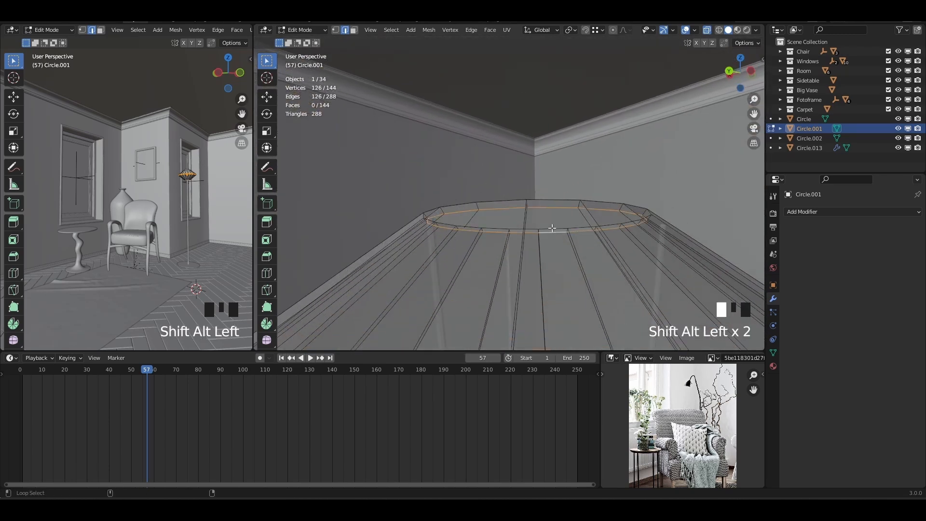
{"action": "key", "text": "ctrl+b"}
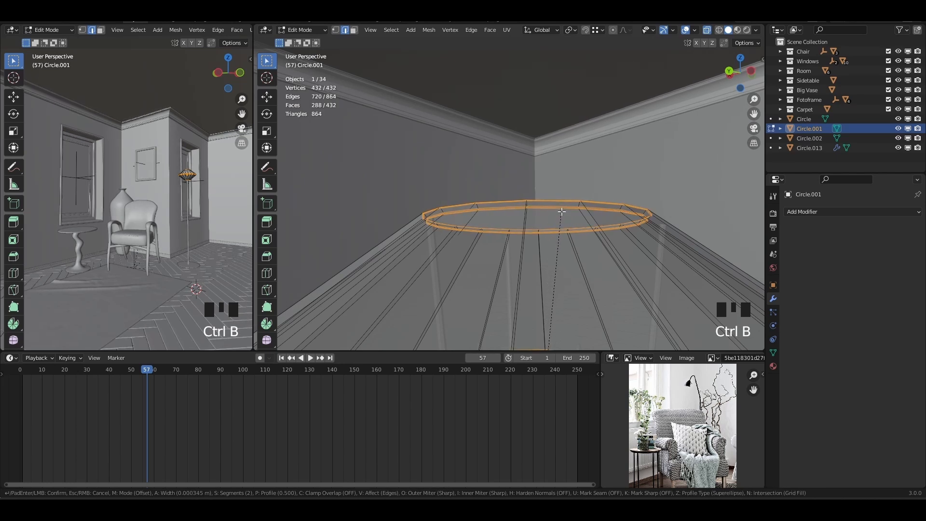
{"action": "left_click", "coordinate": [561, 214]}
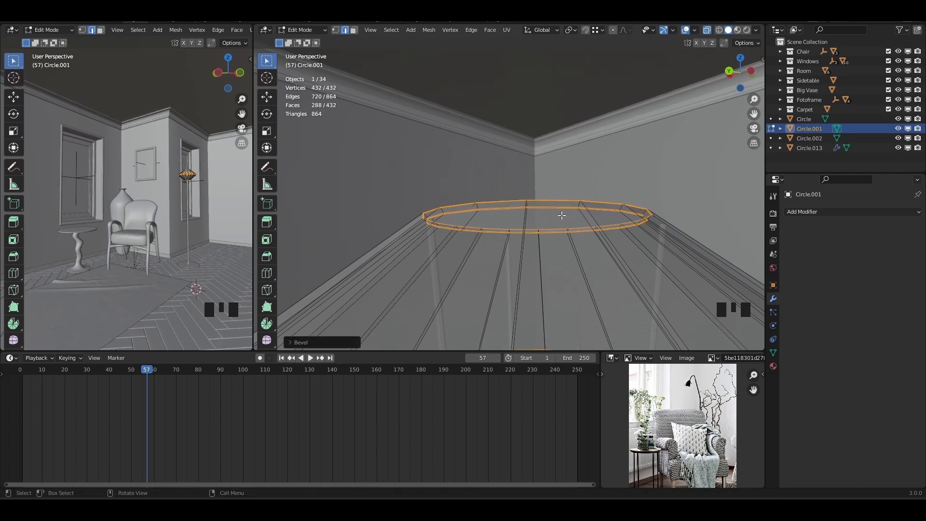
Step: Add a Subdivision modifier with viewport level 2 to the lampshade and shade it smooth
{"action": "key", "text": "Tab"}
{"action": "scroll", "coordinate": [529, 234], "scroll_direction": "down", "scroll_amount": 4}
{"action": "key", "text": "alt+z"}
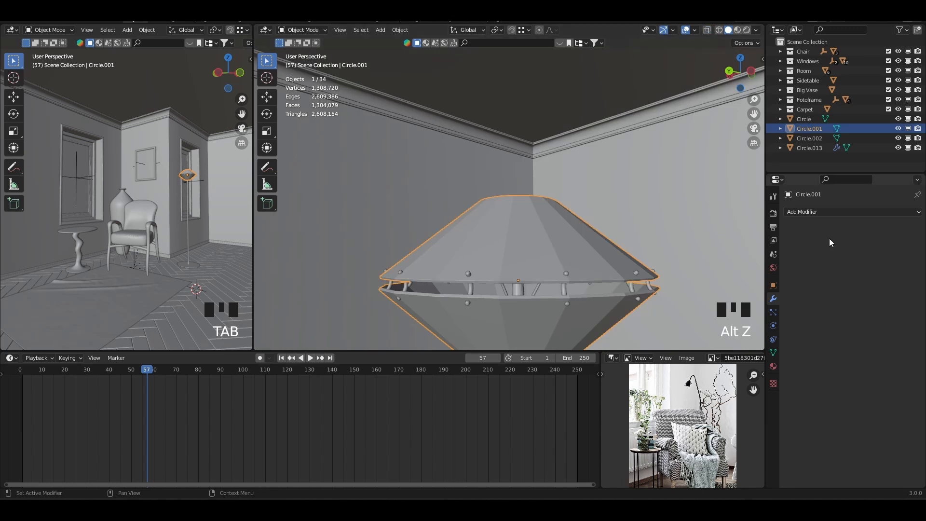
{"action": "left_click", "coordinate": [835, 211]}
{"action": "left_click", "coordinate": [748, 388]}
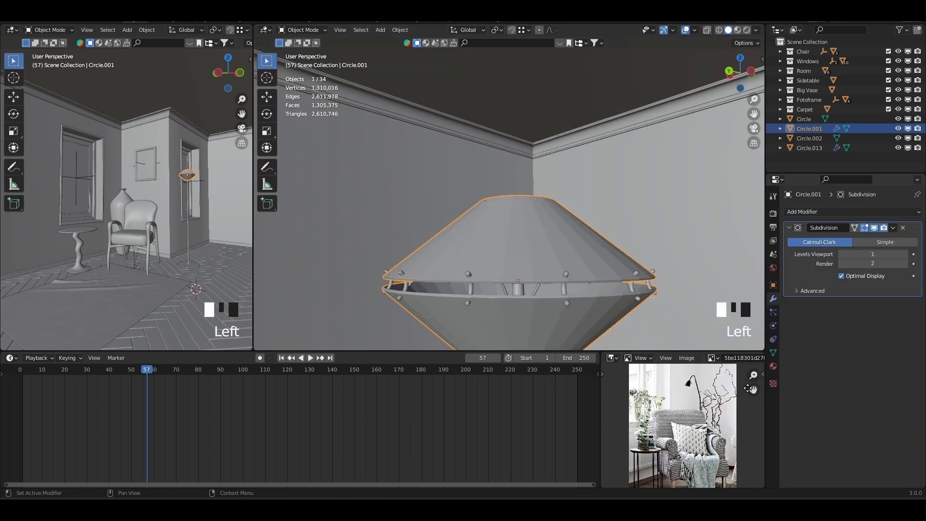
{"action": "left_click", "coordinate": [906, 254]}
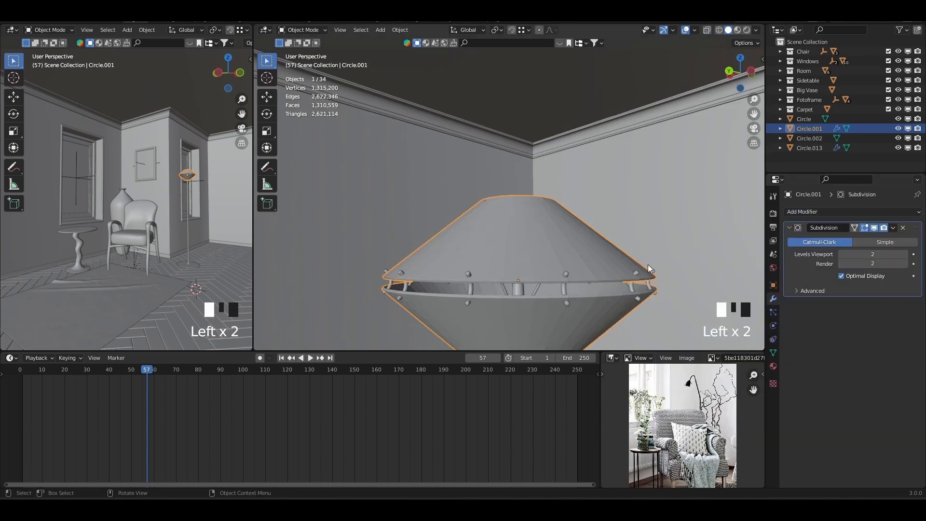
{"action": "right_click", "coordinate": [548, 236]}
{"action": "left_click", "coordinate": [528, 237]}
Step: Lower the upper ends of the three support wires slightly along global Z so they stay inside the lampshade
{"action": "middle_click_drag", "start_coordinate": [528, 261], "coordinate": [511, 237]}
{"action": "left_click", "coordinate": [523, 218]}
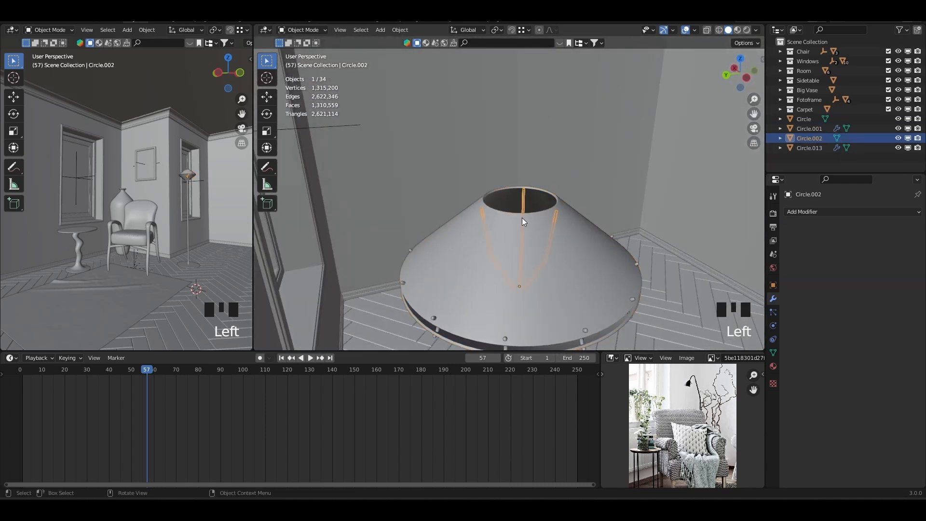
{"action": "key", "text": "Tab"}
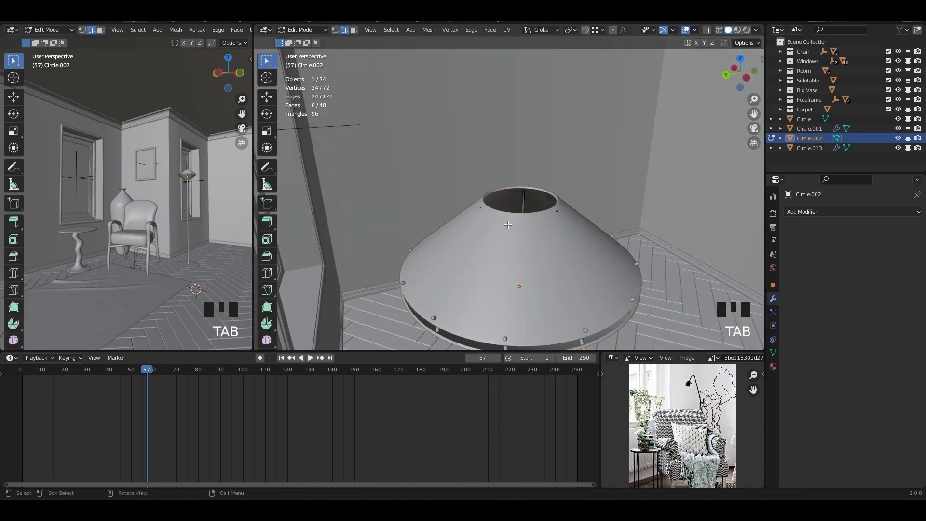
{"action": "key", "text": "alt+z"}
{"action": "left_click_drag", "start_coordinate": [461, 170], "coordinate": [572, 221]}
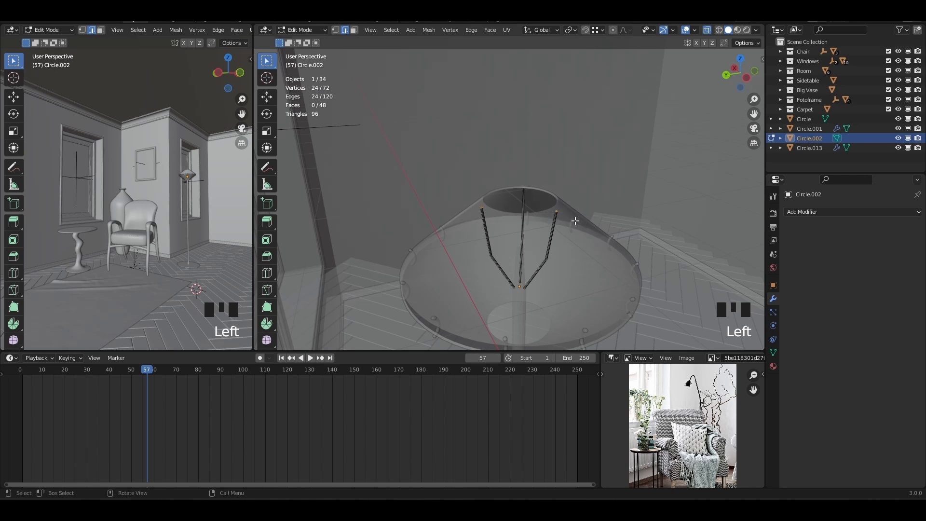
{"action": "key", "text": "alt+z"}
{"action": "scroll", "coordinate": [499, 230], "scroll_direction": "up", "scroll_amount": 6}
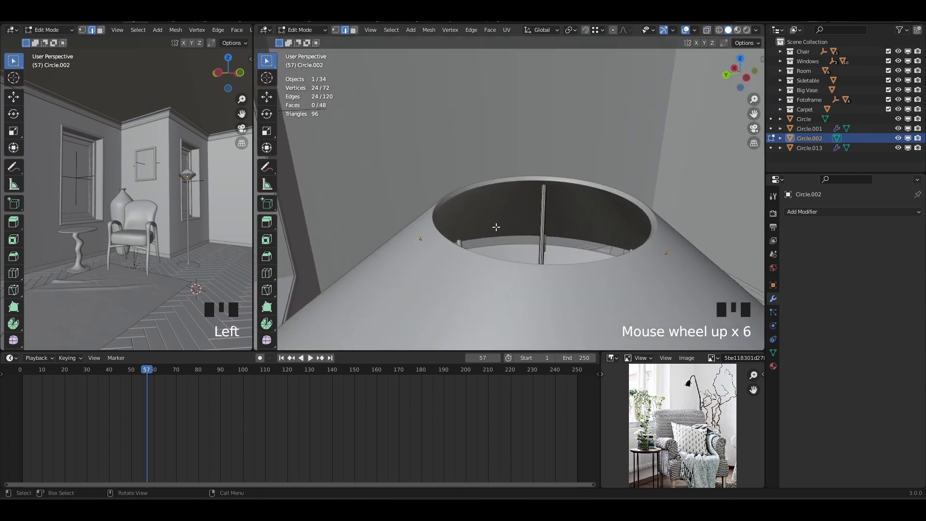
{"action": "key", "text": "g"}
{"action": "key", "text": "z"}
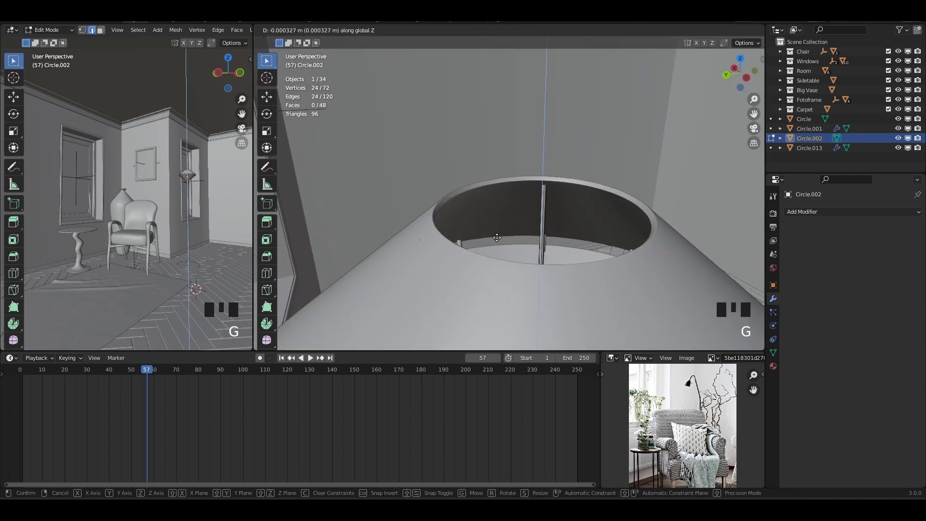
{"action": "key", "text": "Tab"}
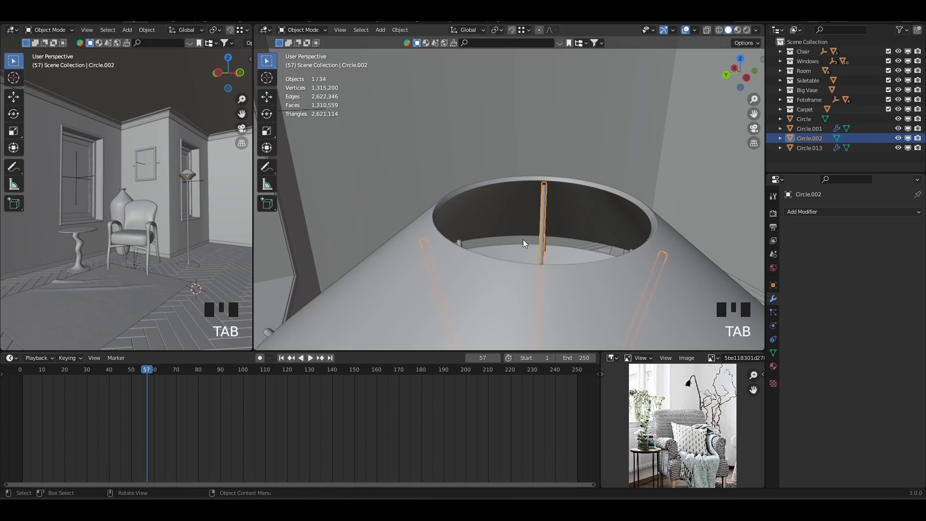
Step: Isolate the lamp pole by hiding every other object
{"action": "scroll", "coordinate": [536, 233], "scroll_direction": "down", "scroll_amount": 7}
{"action": "middle_click_drag", "start_coordinate": [536, 233], "coordinate": [496, 173]}
{"action": "scroll", "coordinate": [512, 282], "scroll_direction": "up", "scroll_amount": 4}
{"action": "scroll", "coordinate": [492, 243], "scroll_direction": "up", "scroll_amount": 1}
{"action": "left_click", "coordinate": [505, 261]}
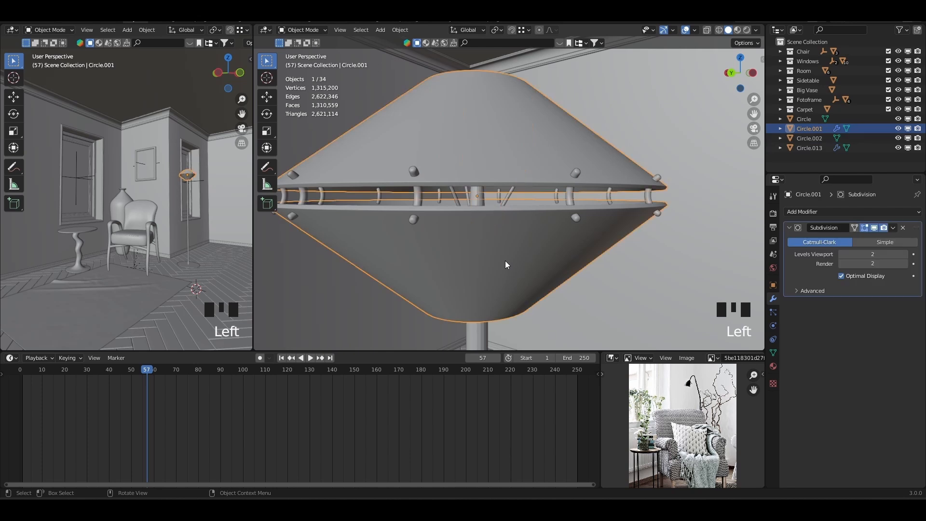
{"action": "left_click", "coordinate": [478, 337]}
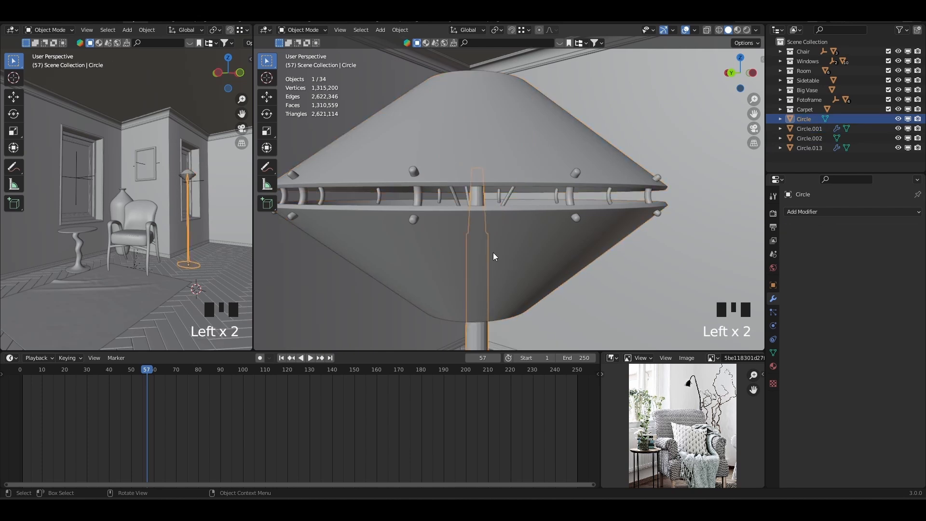
{"action": "key", "text": "shift+h"}
{"action": "scroll", "coordinate": [482, 237], "scroll_direction": "up", "scroll_amount": 3}
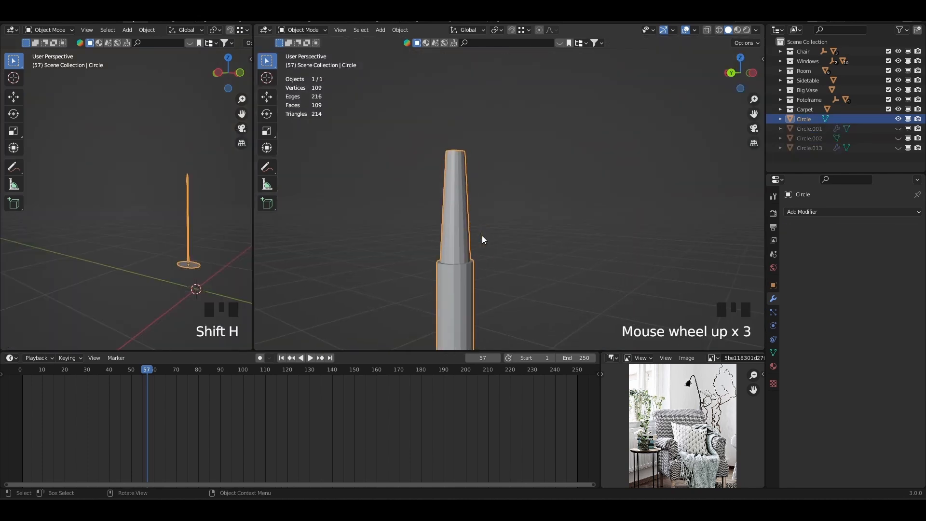
Step: Bevel the pole's top rim loop and the two edge loops at its upper collar step with 2 segments
{"action": "key", "text": "Tab"}
{"action": "scroll", "coordinate": [455, 265], "scroll_direction": "up", "scroll_amount": 4}
{"action": "left_click", "coordinate": [414, 337]}
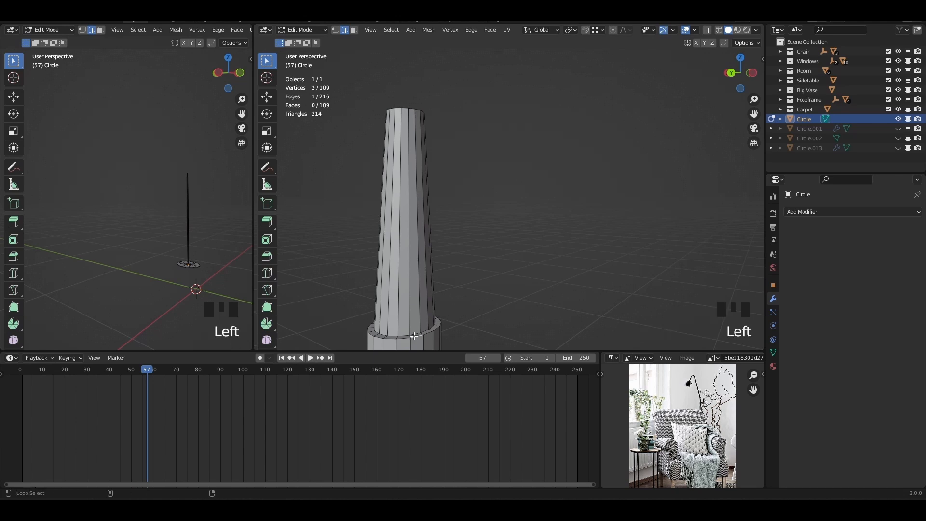
{"action": "left_click", "coordinate": [414, 332], "text": "alt+shift"}
{"action": "left_click", "coordinate": [420, 335], "text": "alt+shift"}
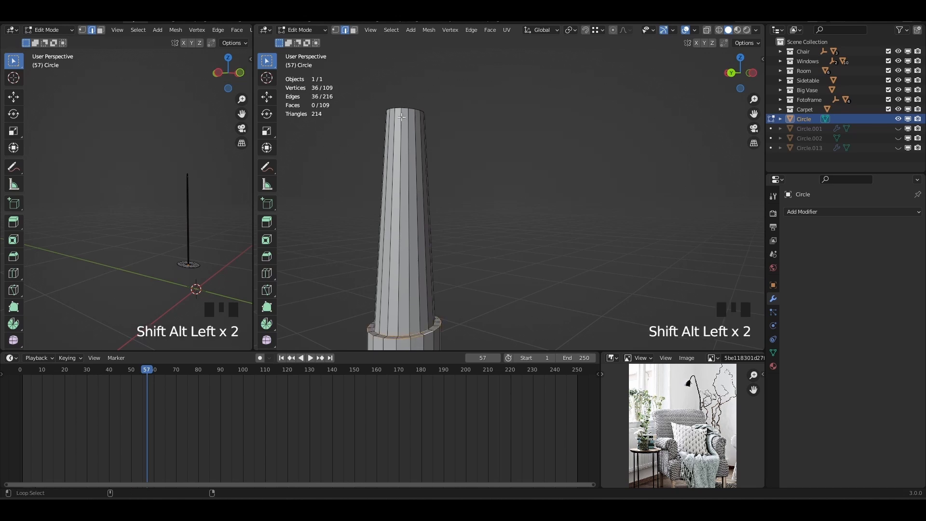
{"action": "middle_click_drag", "start_coordinate": [473, 252], "coordinate": [521, 95], "text": "shift"}
{"action": "scroll", "coordinate": [468, 190], "scroll_direction": "up", "scroll_amount": 4}
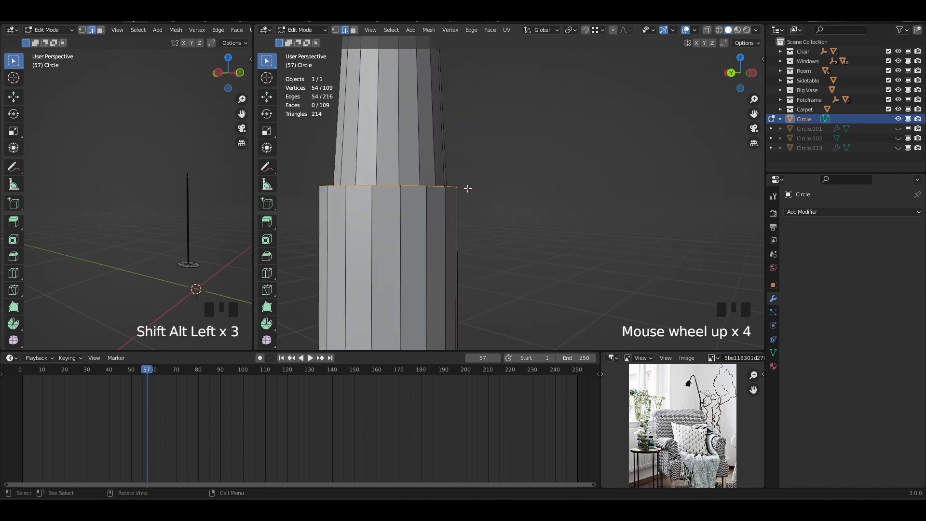
{"action": "middle_click_drag", "start_coordinate": [467, 190], "coordinate": [454, 239]}
{"action": "key", "text": "ctrl+b"}
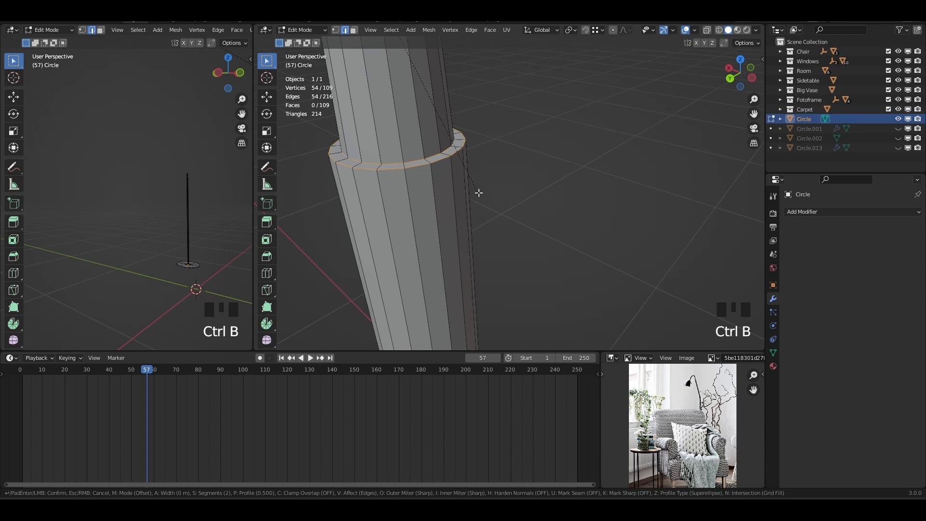
{"action": "left_click", "coordinate": [484, 214]}
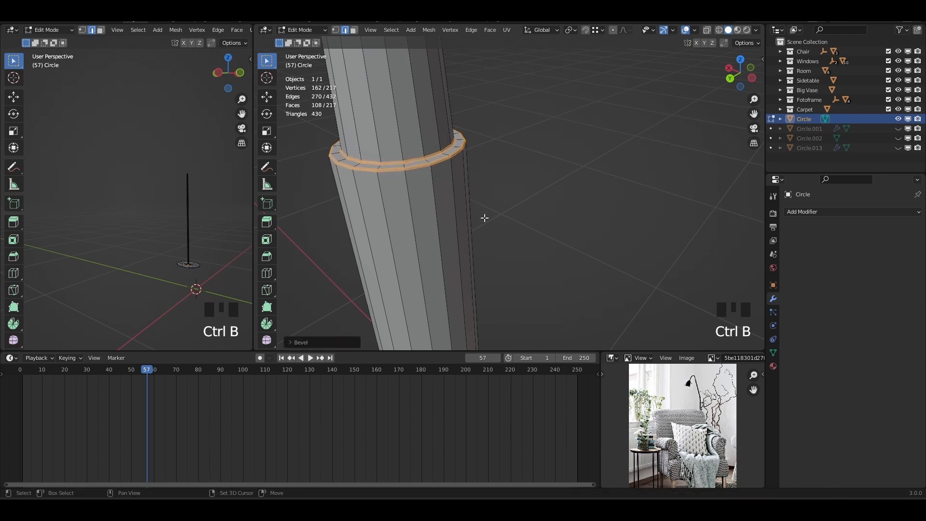
Step: Bevel the edge loop where the pole meets the base disc with a very narrow 2-segment bevel
{"action": "scroll", "coordinate": [484, 190], "scroll_direction": "down", "scroll_amount": 10}
{"action": "middle_click_drag", "start_coordinate": [484, 190], "coordinate": [493, 135], "text": "shift"}
{"action": "middle_click_drag", "start_coordinate": [508, 184], "coordinate": [494, 198], "text": "shift"}
{"action": "scroll", "coordinate": [537, 118], "scroll_direction": "up", "scroll_amount": 4}
{"action": "left_click", "coordinate": [509, 251]}
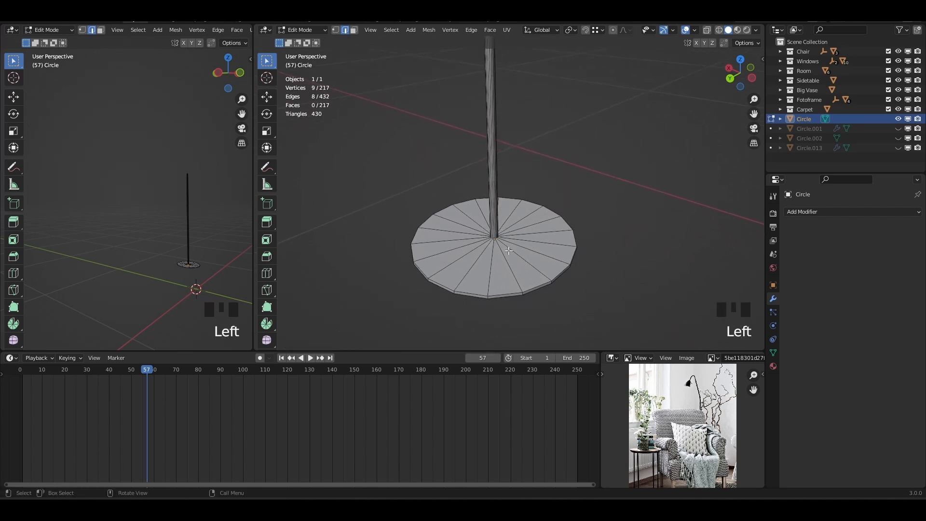
{"action": "key", "text": "KP_Decimal"}
{"action": "left_click", "coordinate": [492, 251]}
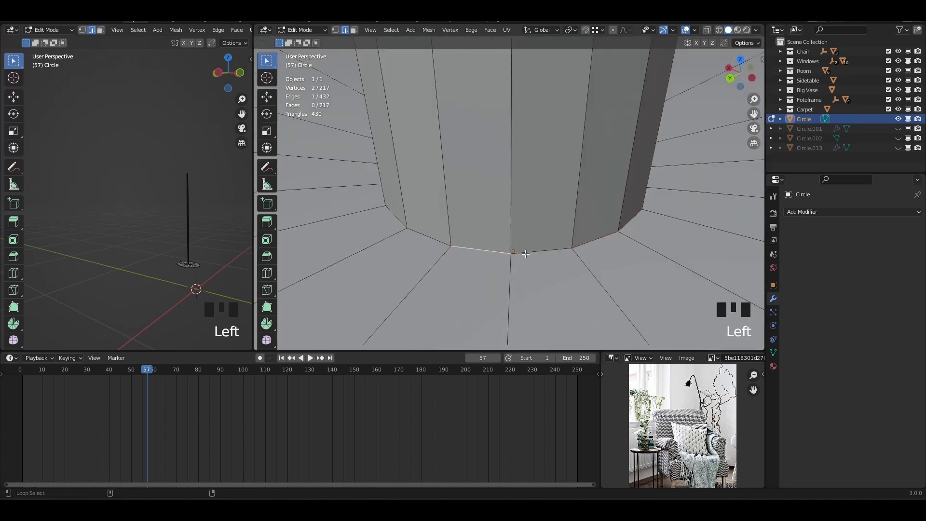
{"action": "left_click", "coordinate": [492, 251], "text": "alt+shift"}
{"action": "scroll", "coordinate": [523, 253], "scroll_direction": "down", "scroll_amount": 4}
{"action": "key", "text": "ctrl+b"}
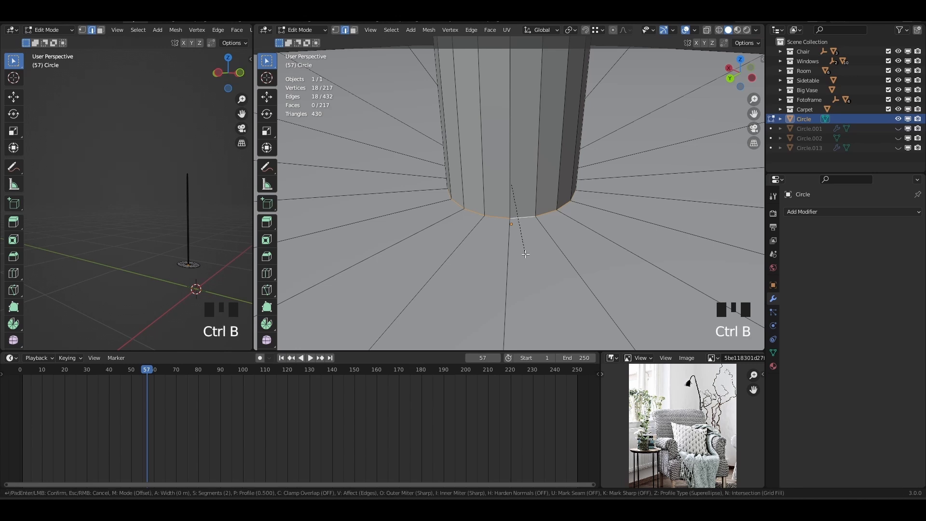
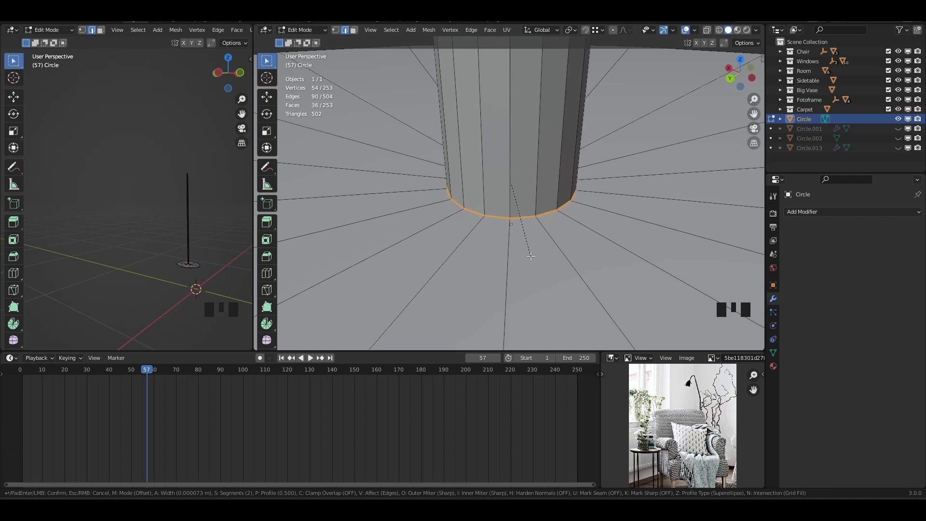
{"action": "left_click", "coordinate": [533, 258]}
Step: Bevel the upper outer edge loop of the lamp's base disc with 2 segments
{"action": "scroll", "coordinate": [531, 256], "scroll_direction": "down", "scroll_amount": 15}
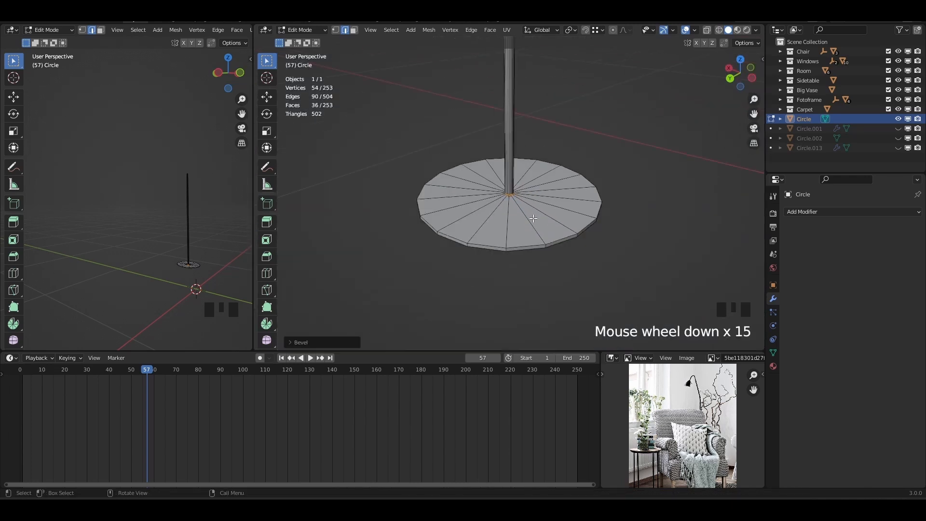
{"action": "left_click", "coordinate": [518, 247]}
{"action": "left_click", "coordinate": [518, 247], "text": "alt+shift"}
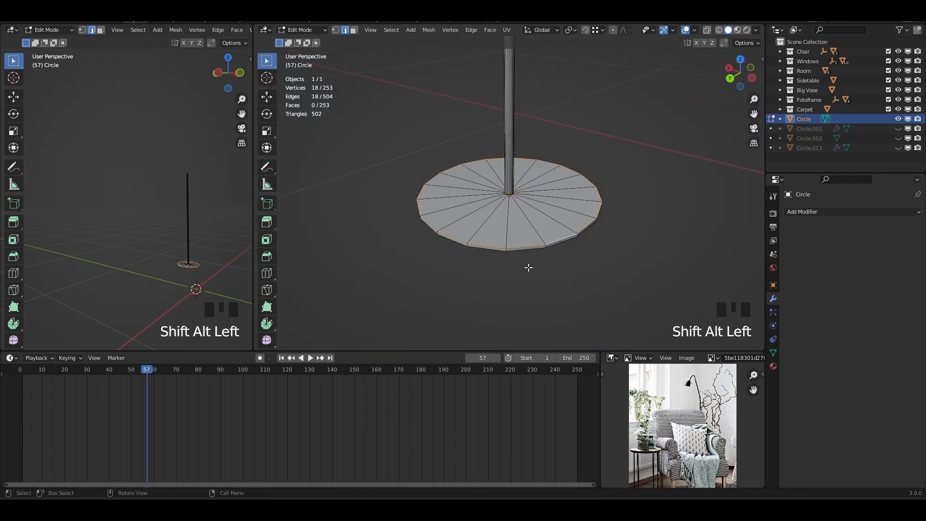
{"action": "scroll", "coordinate": [526, 285], "scroll_direction": "up", "scroll_amount": 4}
{"action": "middle_click_drag", "start_coordinate": [525, 285], "coordinate": [502, 186], "text": "shift"}
{"action": "scroll", "coordinate": [548, 207], "scroll_direction": "up", "scroll_amount": 1}
{"action": "key", "text": "ctrl+b"}
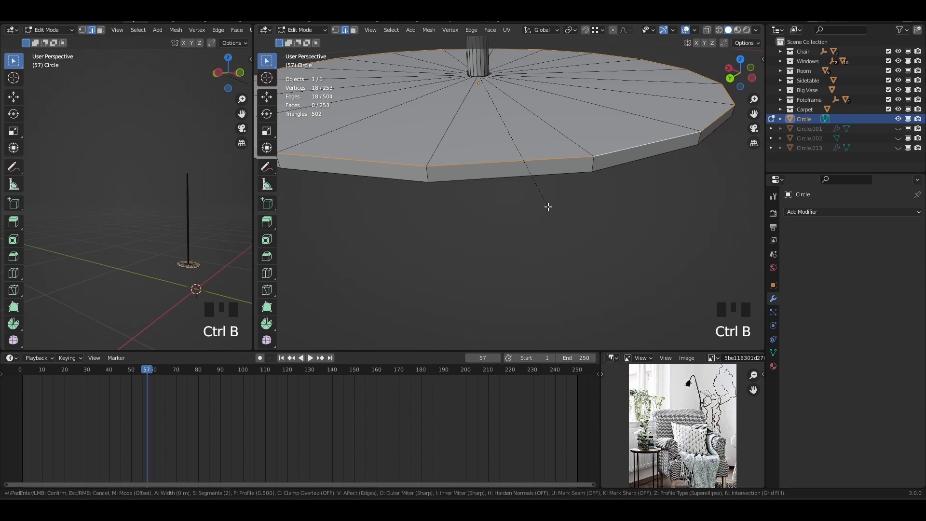
{"action": "left_click", "coordinate": [558, 211]}
Step: Inset the bottom face of the lamp's base disc and merge the inset face into a single point at its center
{"action": "left_click", "coordinate": [560, 177]}
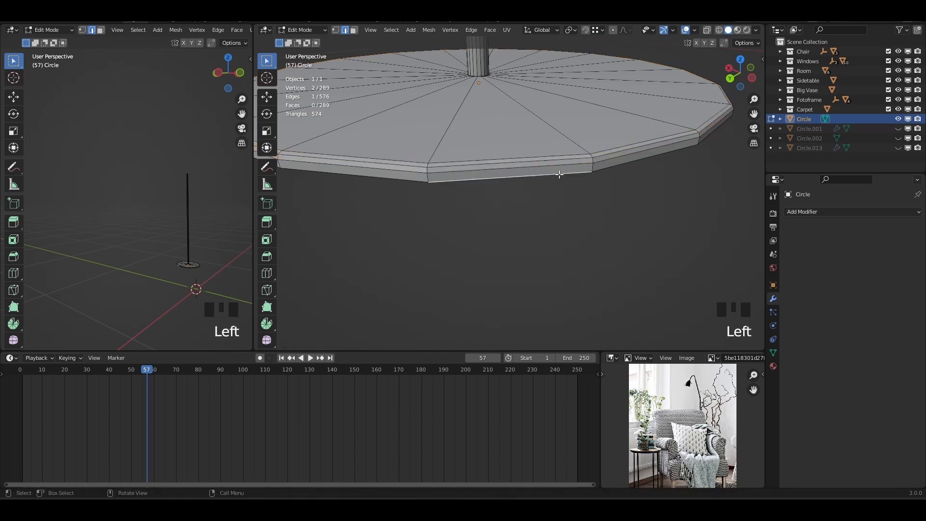
{"action": "left_click", "coordinate": [598, 171], "text": "alt+shift"}
{"action": "middle_click_drag", "start_coordinate": [589, 233], "coordinate": [580, 195]}
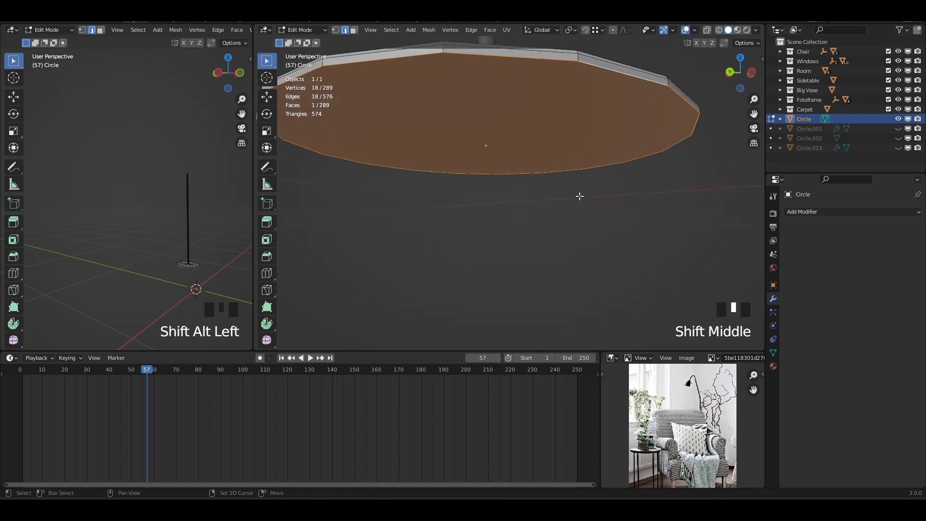
{"action": "key", "text": "i"}
{"action": "left_click", "coordinate": [634, 231]}
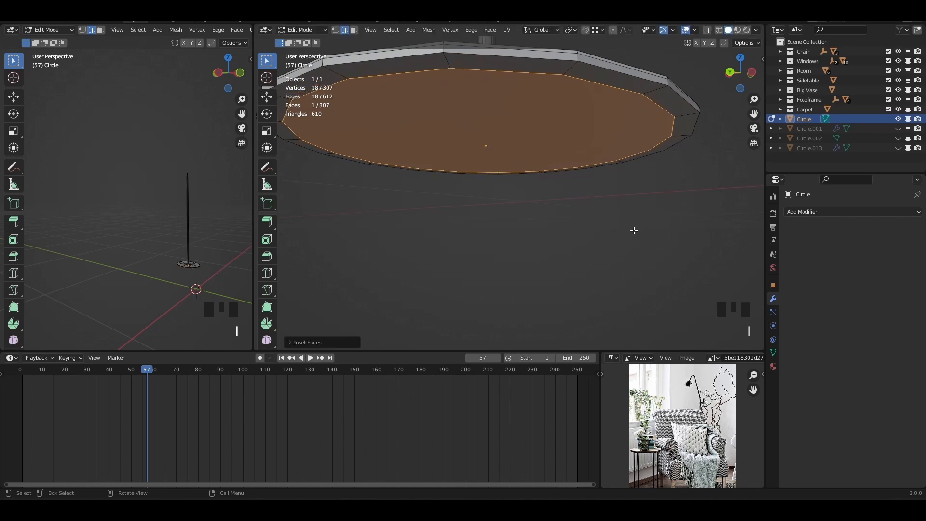
{"action": "key", "text": "m"}
{"action": "left_click", "coordinate": [634, 230]}
Step: Bevel the lower outer edge loop of the lamp's base disc with 2 segments and return to Object Mode
{"action": "left_click", "coordinate": [674, 91]}
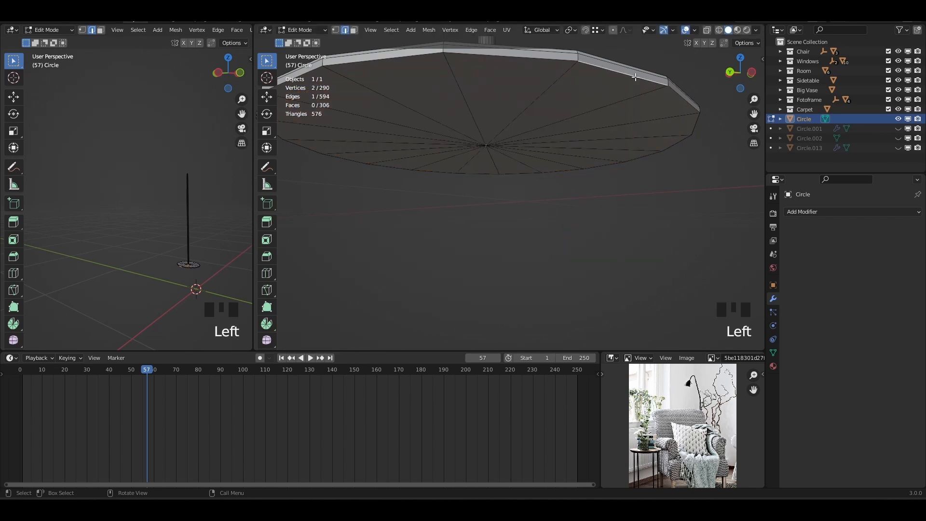
{"action": "left_click", "coordinate": [674, 91], "text": "alt+shift"}
{"action": "key", "text": "ctrl+b"}
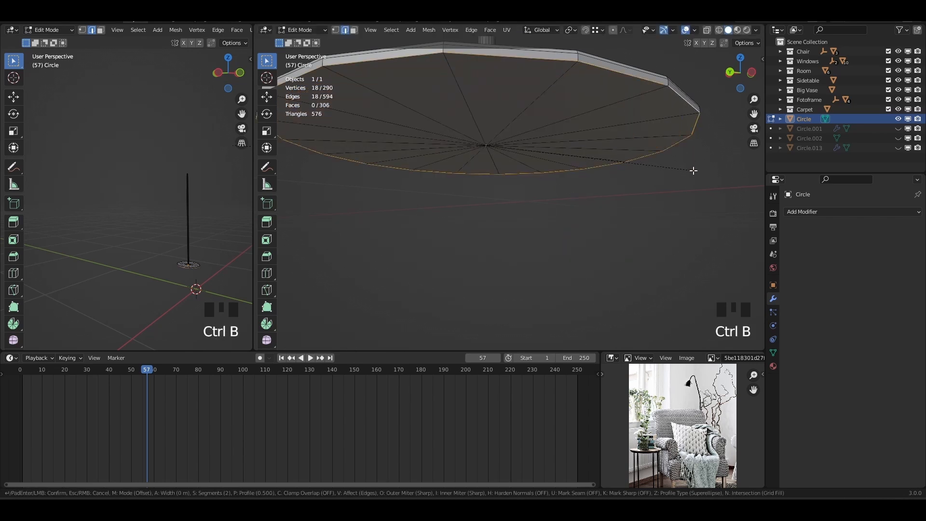
{"action": "left_click", "coordinate": [698, 175]}
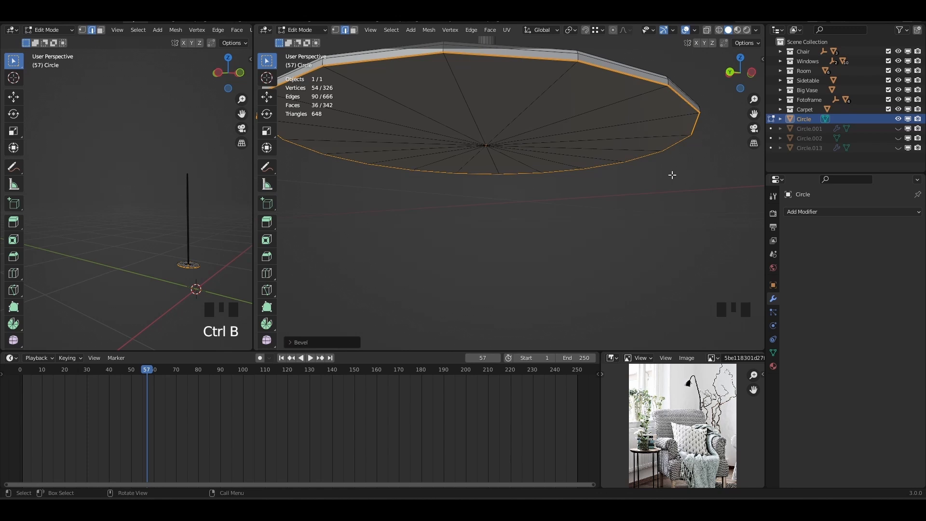
{"action": "key", "text": "Tab"}
Step: Reveal all hidden objects and hide only the lampshade to expose the support wires
{"action": "scroll", "coordinate": [646, 176], "scroll_direction": "down", "scroll_amount": 9}
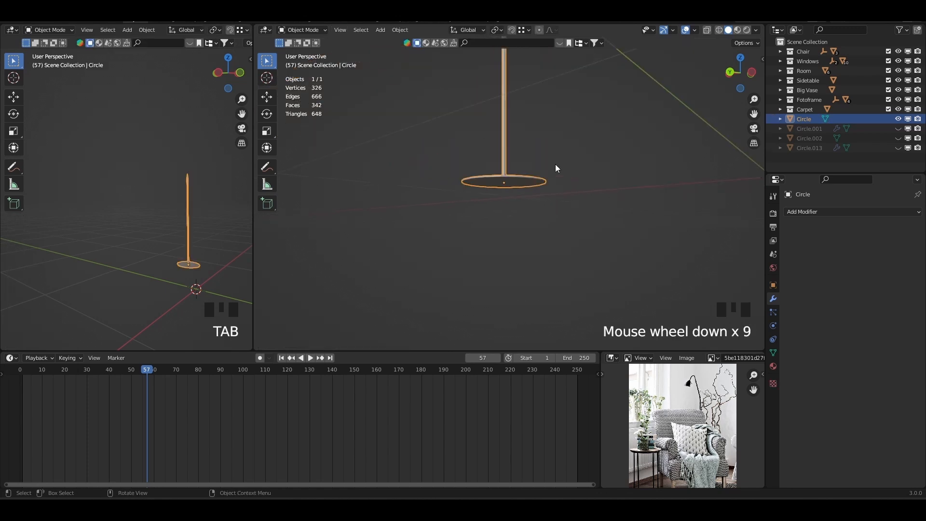
{"action": "middle_click_drag", "start_coordinate": [554, 166], "coordinate": [436, 212], "text": "shift"}
{"action": "key", "text": "alt+h"}
{"action": "left_click", "coordinate": [470, 155]}
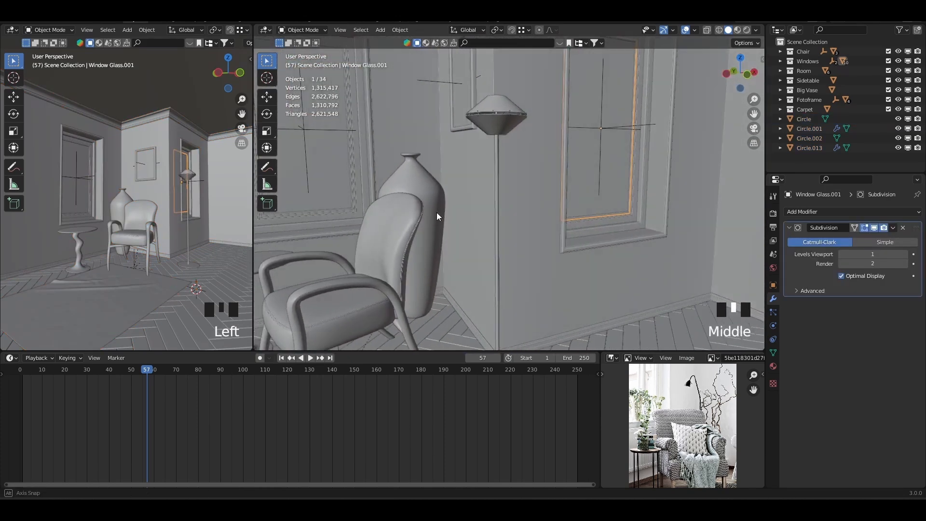
{"action": "scroll", "coordinate": [490, 121], "scroll_direction": "up", "scroll_amount": 3}
{"action": "left_click", "coordinate": [494, 78]}
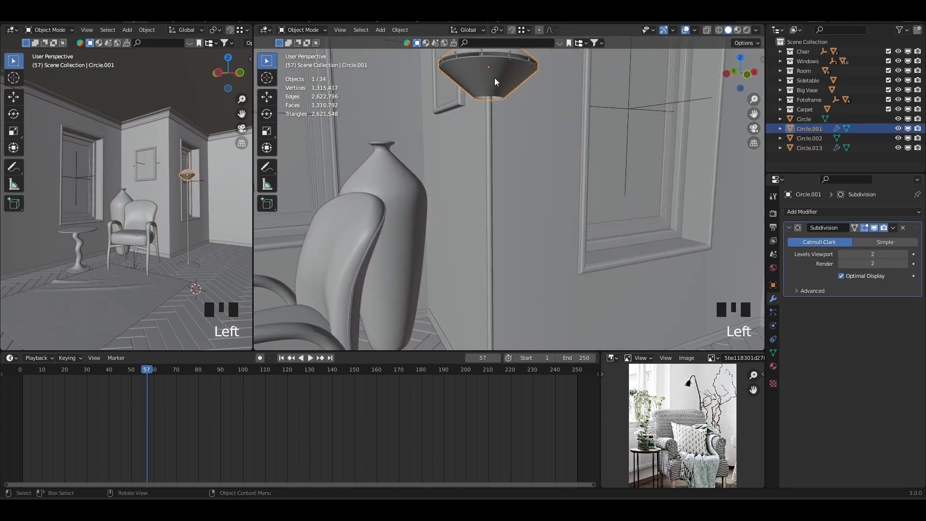
{"action": "key", "text": "h"}
Step: Round the bends of the three support wires by beveling their middle edge loops with 4 segments
{"action": "left_click", "coordinate": [498, 67]}
{"action": "key", "text": "KP_Decimal"}
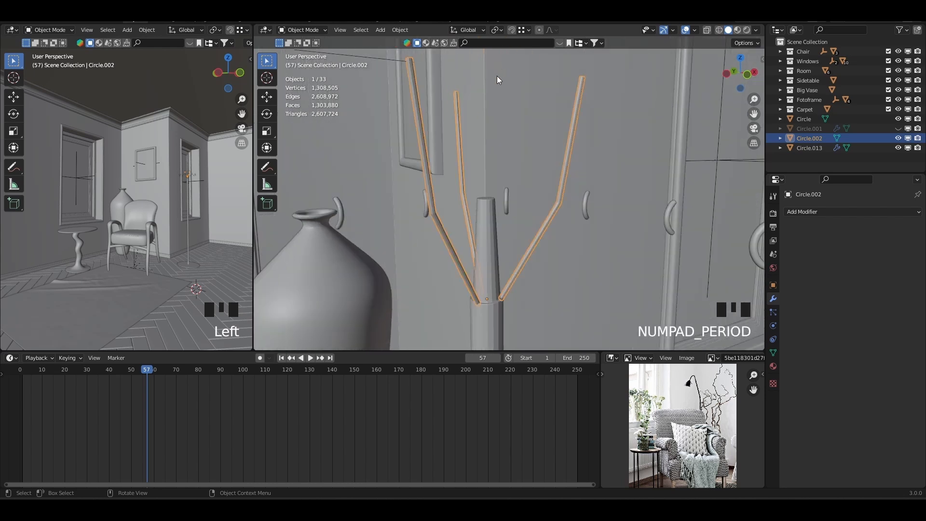
{"action": "key", "text": "Tab"}
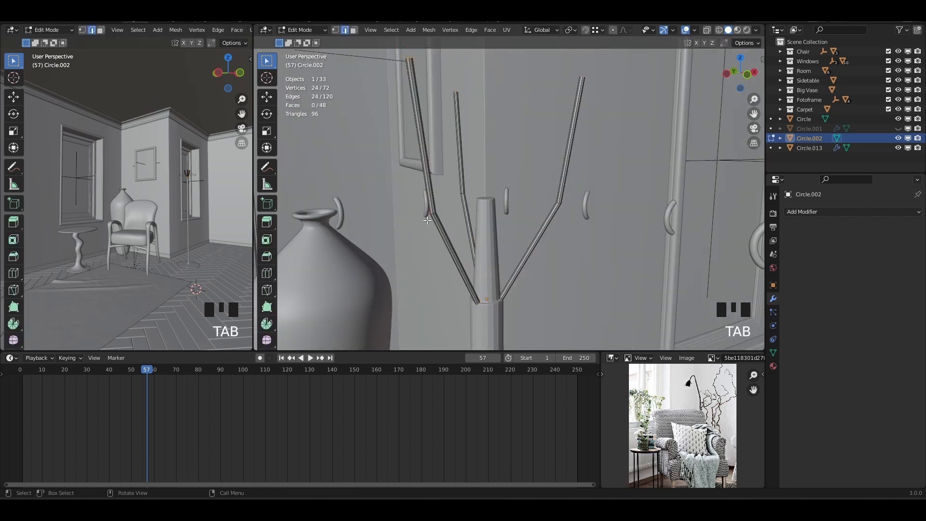
{"action": "key", "text": "alt+z"}
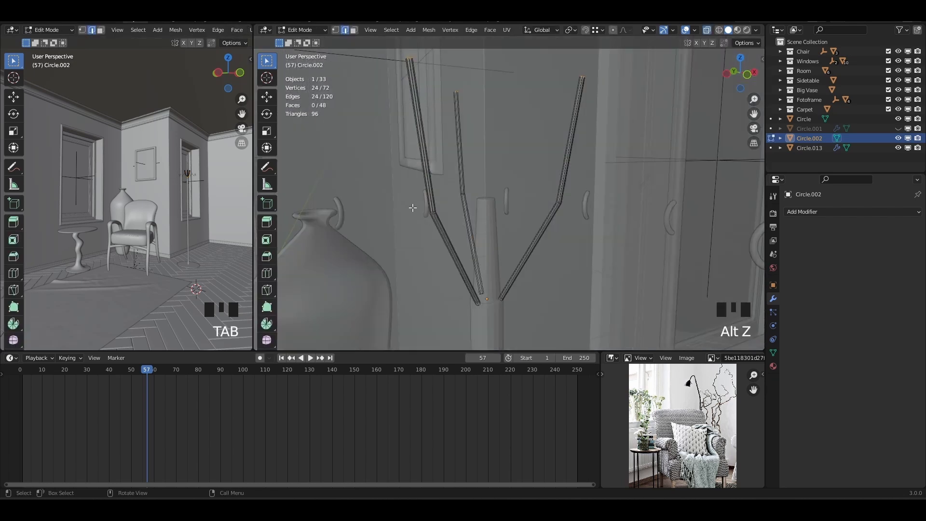
{"action": "left_click_drag", "start_coordinate": [416, 202], "coordinate": [448, 225]}
{"action": "left_click_drag", "start_coordinate": [444, 177], "coordinate": [474, 209], "text": "shift"}
{"action": "left_click_drag", "start_coordinate": [542, 184], "coordinate": [563, 211], "text": "shift"}
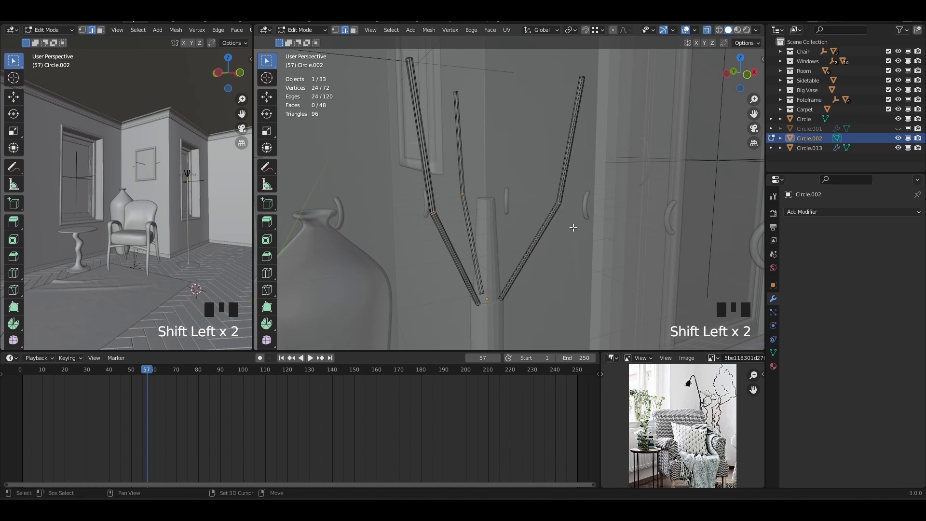
{"action": "scroll", "coordinate": [562, 212], "scroll_direction": "up", "scroll_amount": 4}
{"action": "middle_click_drag", "start_coordinate": [589, 256], "coordinate": [540, 241], "text": "shift"}
{"action": "key", "text": "ctrl+b"}
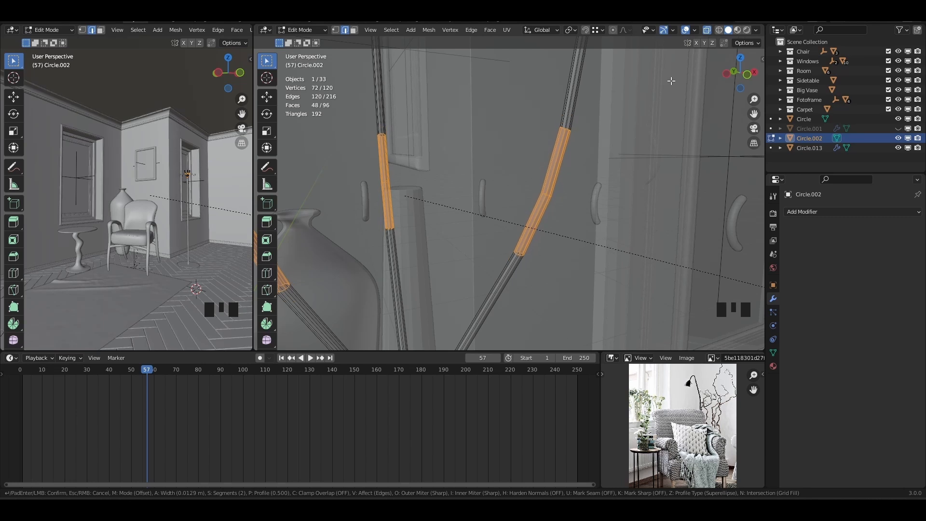
{"action": "key", "text": "ctrl+b"}
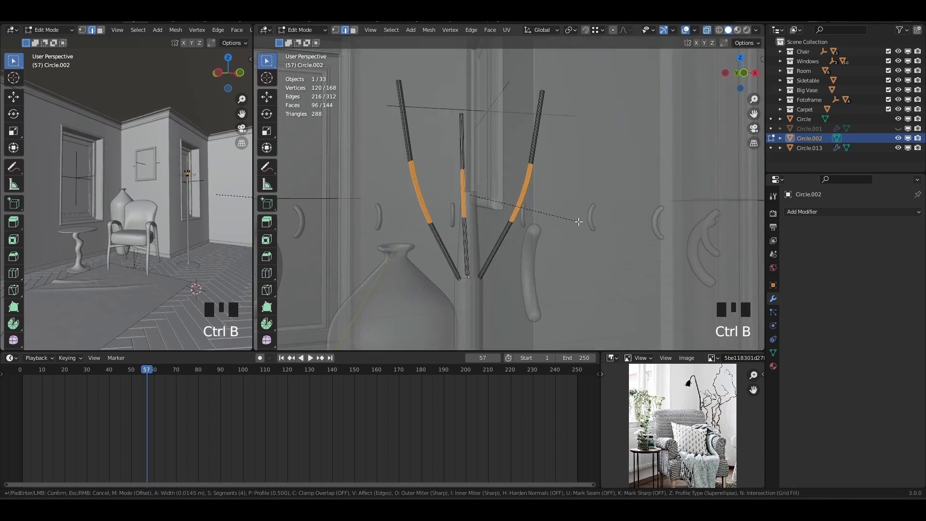
{"action": "left_click", "coordinate": [599, 239]}
{"action": "key", "text": "Tab"}
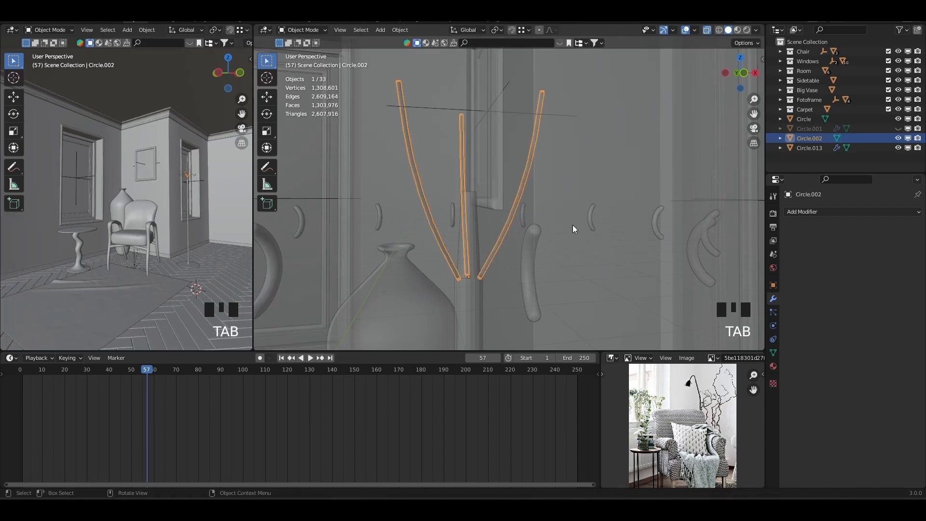
{"action": "key", "text": "alt+z"}
Step: Add a Subdivision modifier to the support wires with viewport level 2
{"action": "scroll", "coordinate": [520, 185], "scroll_direction": "up", "scroll_amount": 4}
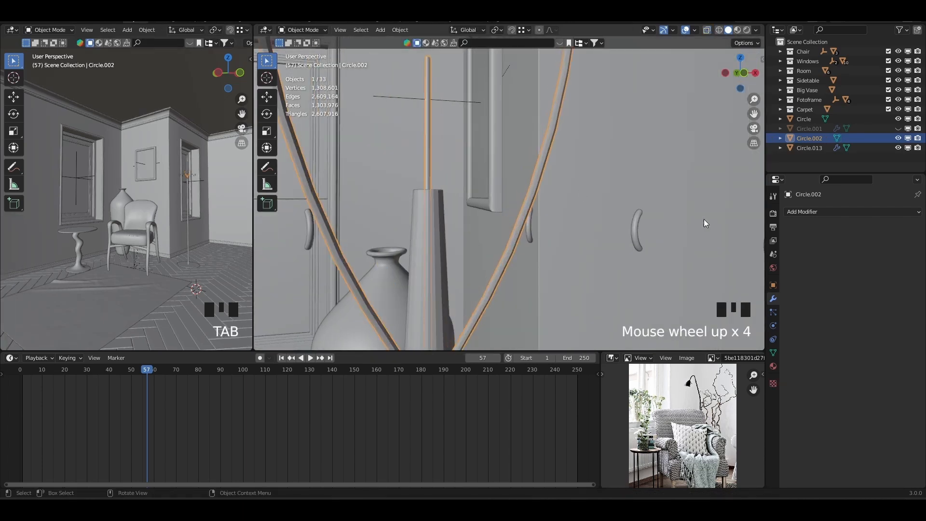
{"action": "left_click", "coordinate": [804, 213]}
{"action": "left_click", "coordinate": [745, 387]}
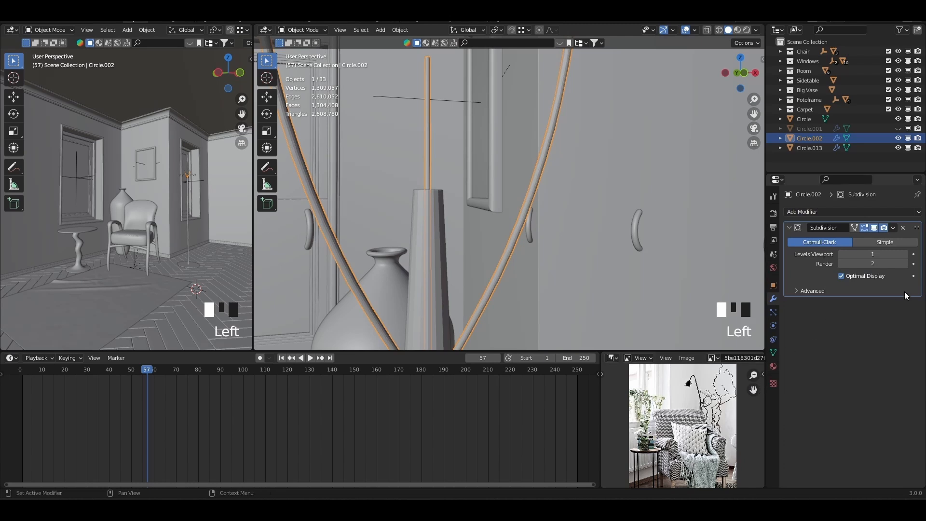
{"action": "left_click", "coordinate": [903, 254]}
Step: Add a Subdivision modifier to the lamp pole with viewport level 2
{"action": "left_click", "coordinate": [435, 254]}
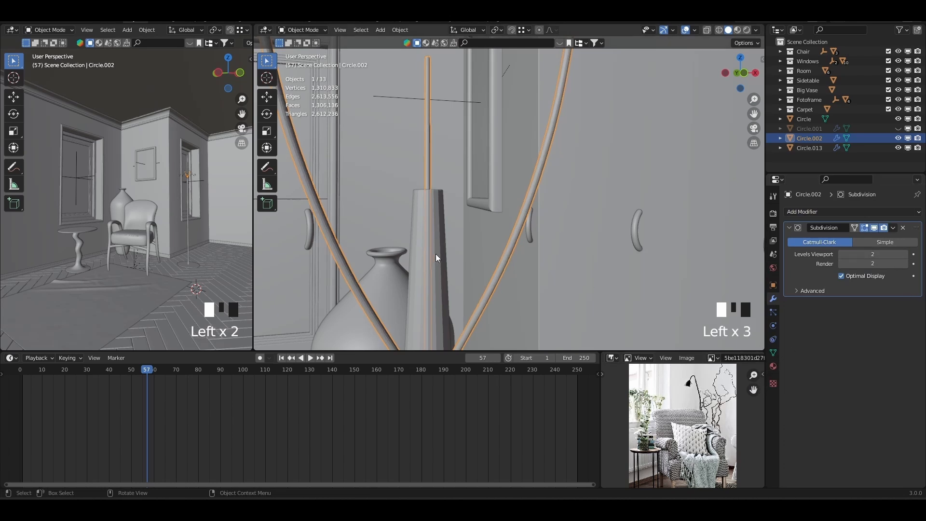
{"action": "left_click", "coordinate": [806, 211]}
{"action": "left_click", "coordinate": [742, 388]}
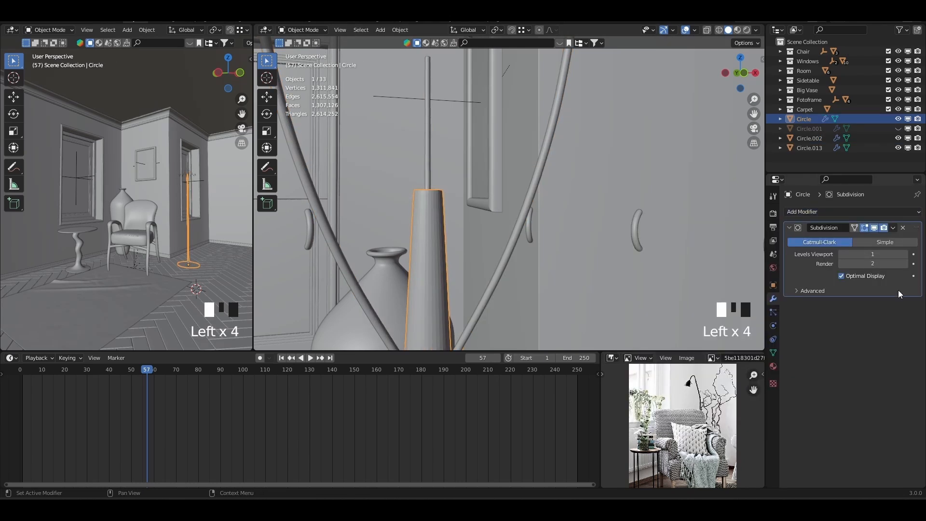
{"action": "left_click", "coordinate": [488, 259]}
Step: Reveal the lampshade and join the support wires into the lamp pole object
{"action": "key", "text": "alt+h"}
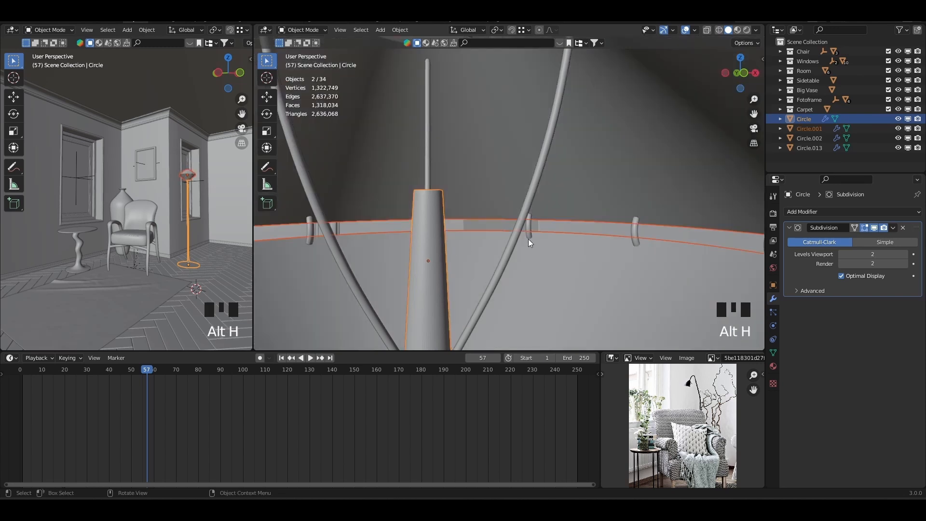
{"action": "left_click", "coordinate": [531, 266]}
{"action": "left_click", "coordinate": [434, 247]}
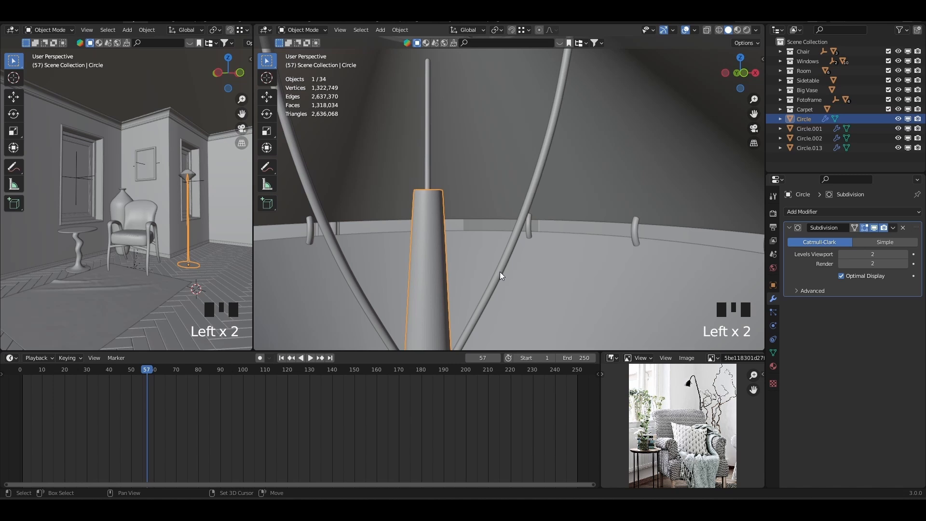
{"action": "left_click", "coordinate": [499, 271]}
{"action": "left_click", "coordinate": [434, 263], "text": "shift"}
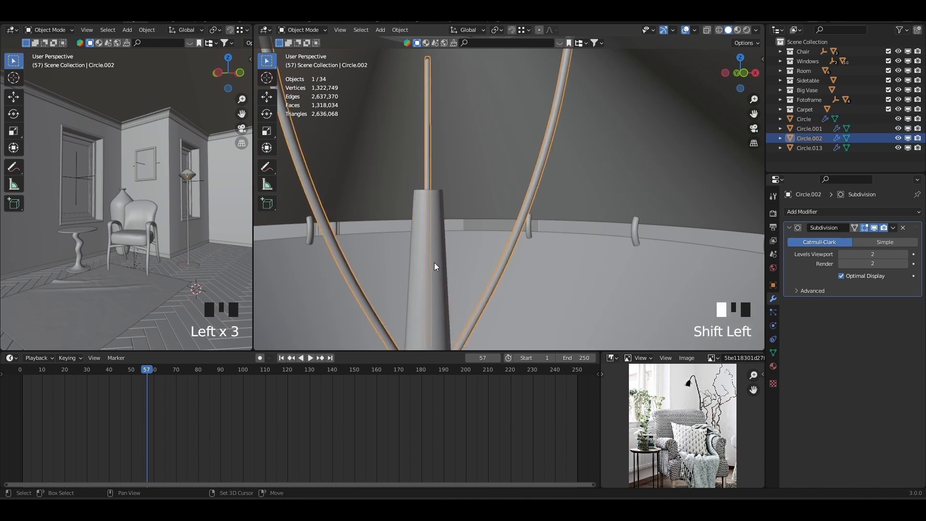
{"action": "key", "text": "ctrl+j"}
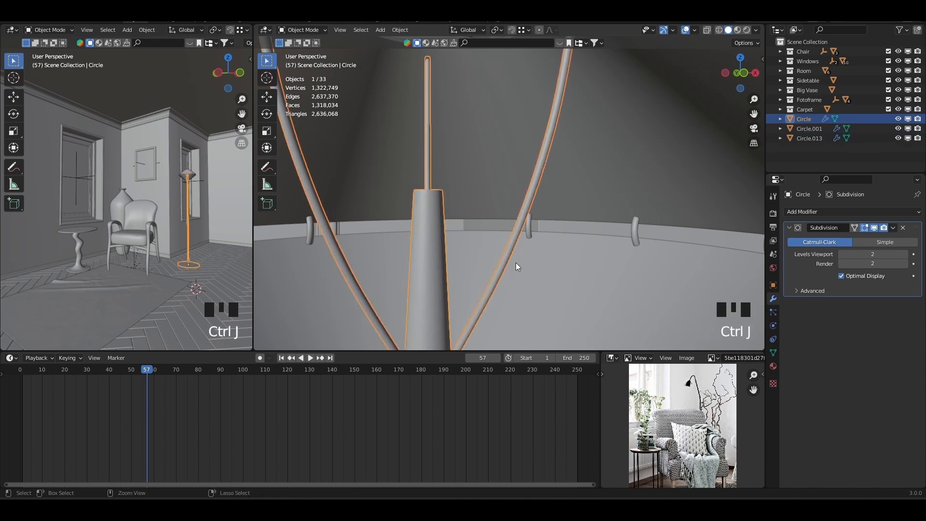
Step: Apply Shade Smooth to the joined lamp pole and support wires
{"action": "right_click", "coordinate": [463, 264]}
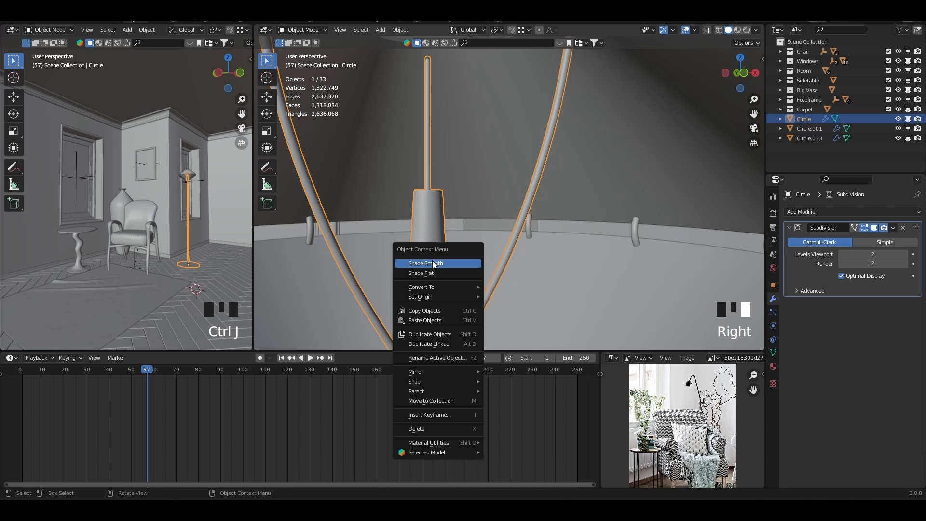
{"action": "scroll", "coordinate": [481, 230], "scroll_direction": "down", "scroll_amount": 4}
{"action": "scroll", "coordinate": [478, 270], "scroll_direction": "up", "scroll_amount": 2}
{"action": "middle_click_drag", "start_coordinate": [469, 279], "coordinate": [477, 258], "text": "shift"}
{"action": "scroll", "coordinate": [465, 259], "scroll_direction": "up", "scroll_amount": 2}
{"action": "left_click", "coordinate": [439, 308]}
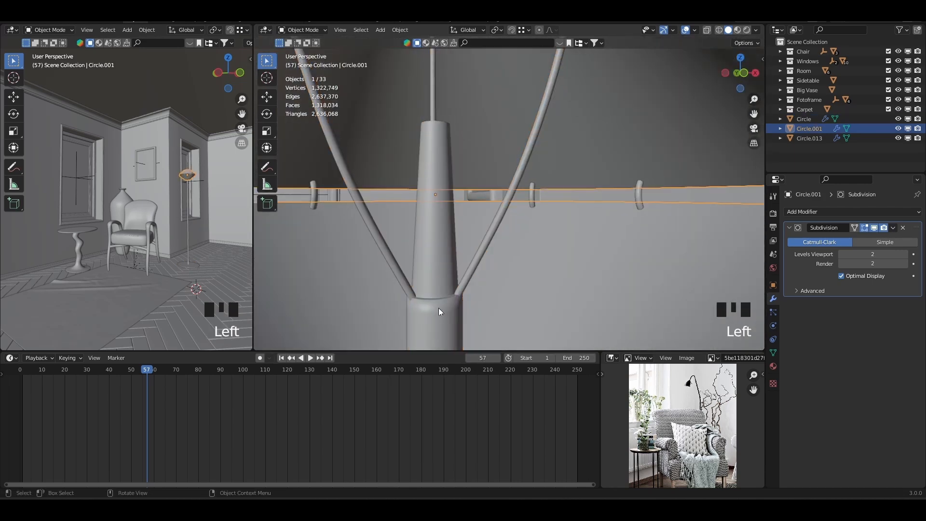
{"action": "key", "text": "Tab"}
{"action": "key", "text": "Tab"}
{"action": "left_click", "coordinate": [438, 307]}
{"action": "key", "text": "Tab"}
{"action": "key", "text": "Tab"}
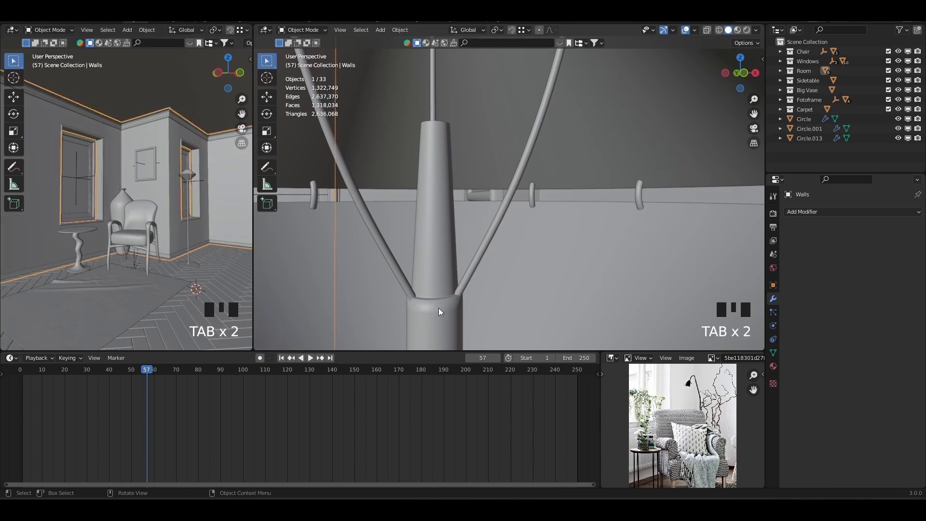
Step: Enter Edit Mode on the joined lamp pole and try a loop cut on its shaft just below the collar step
{"action": "left_click", "coordinate": [438, 310]}
{"action": "key", "text": "Tab"}
{"action": "middle_click_drag", "start_coordinate": [445, 327], "coordinate": [448, 257], "text": "shift"}
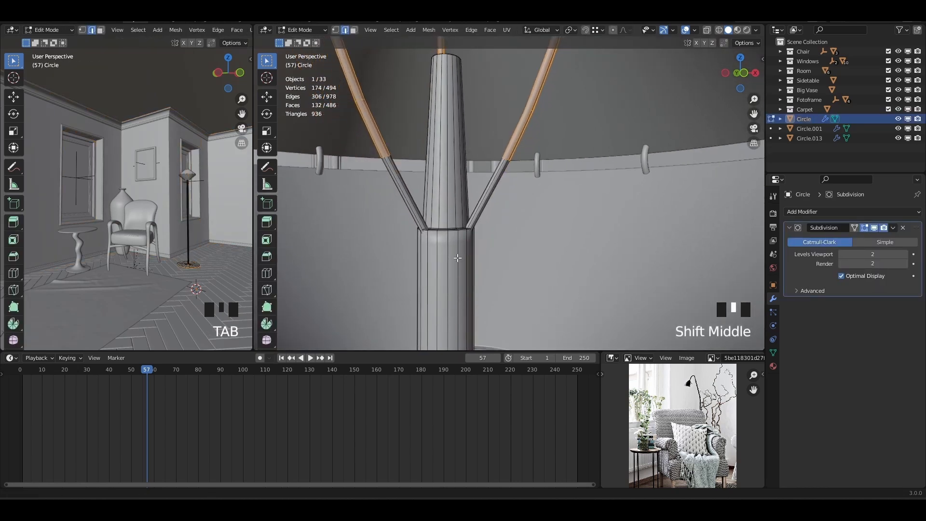
{"action": "scroll", "coordinate": [449, 255], "scroll_direction": "up", "scroll_amount": 5}
{"action": "left_click", "coordinate": [406, 308]}
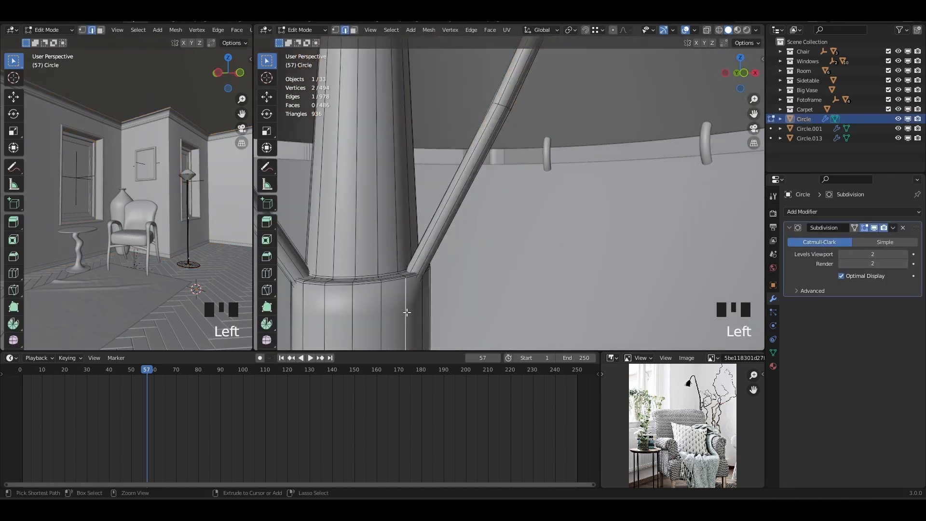
{"action": "key", "text": "ctrl+r"}
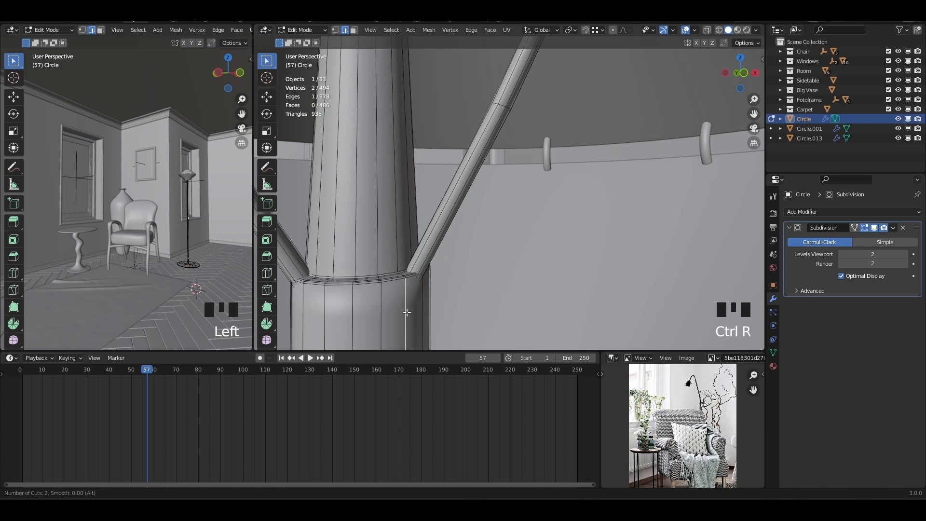
{"action": "key", "text": "Escape"}
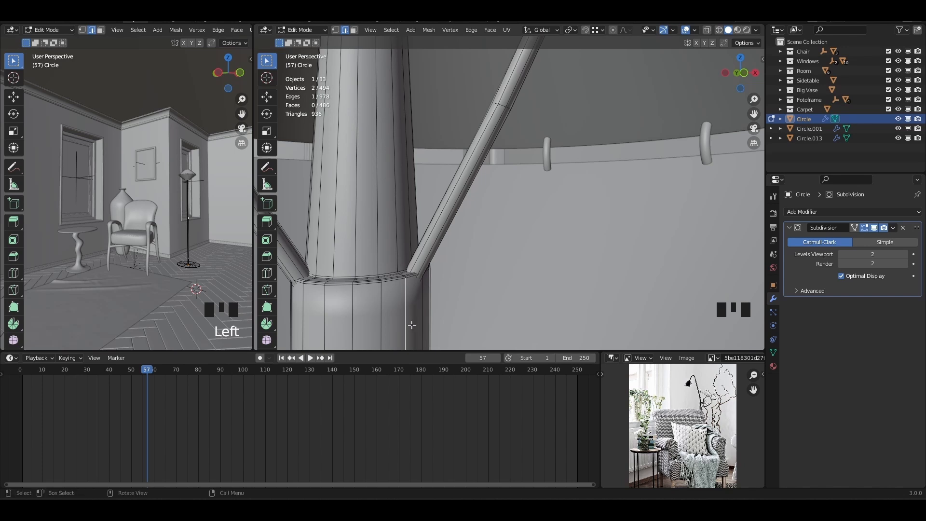
Step: Change the timeline area to the Shader Editor and shrink it to its header so the 3D viewports get taller
{"action": "left_click", "coordinate": [11, 358]}
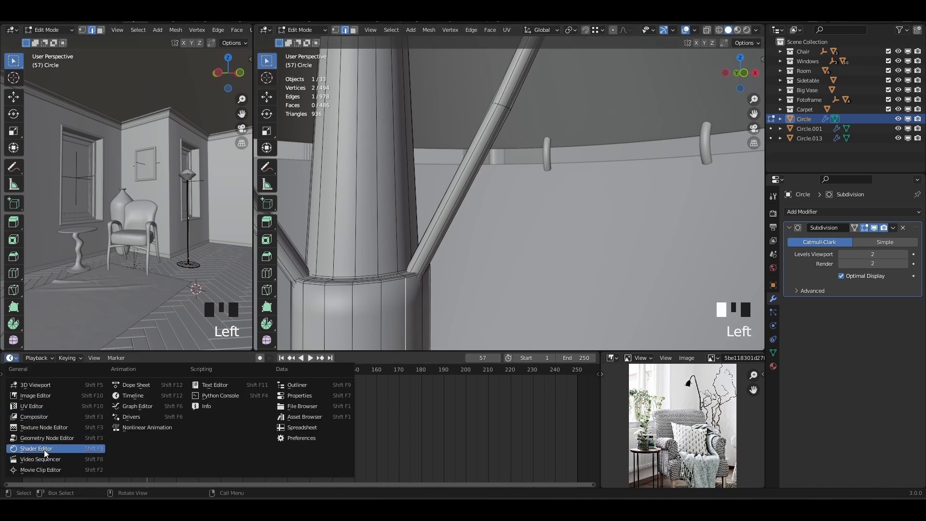
{"action": "left_click", "coordinate": [29, 459]}
{"action": "left_click_drag", "start_coordinate": [287, 351], "coordinate": [288, 475]}
Step: Add a loop cut around the lamp shaft and slide it up just below the collar step
{"action": "middle_click_drag", "start_coordinate": [407, 342], "coordinate": [482, 184], "text": "shift"}
{"action": "scroll", "coordinate": [464, 223], "scroll_direction": "down", "scroll_amount": 4}
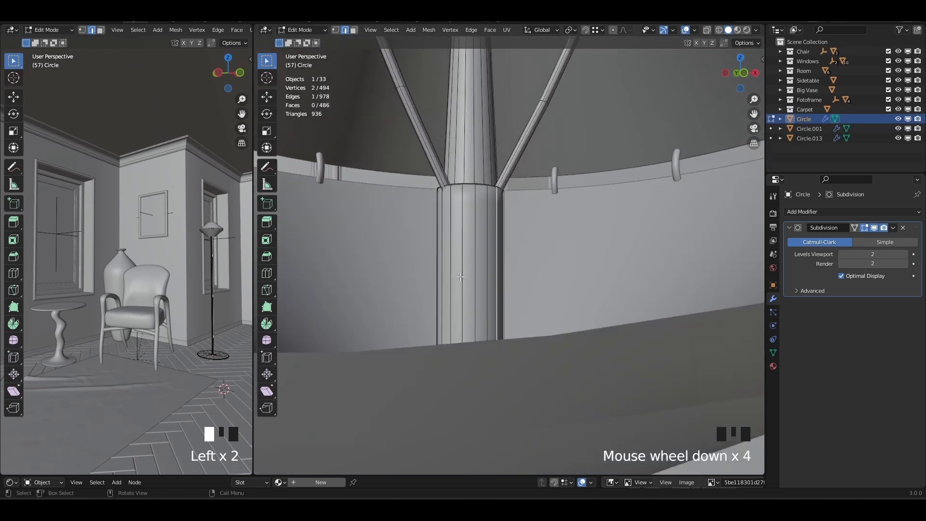
{"action": "middle_click_drag", "start_coordinate": [463, 282], "coordinate": [480, 323]}
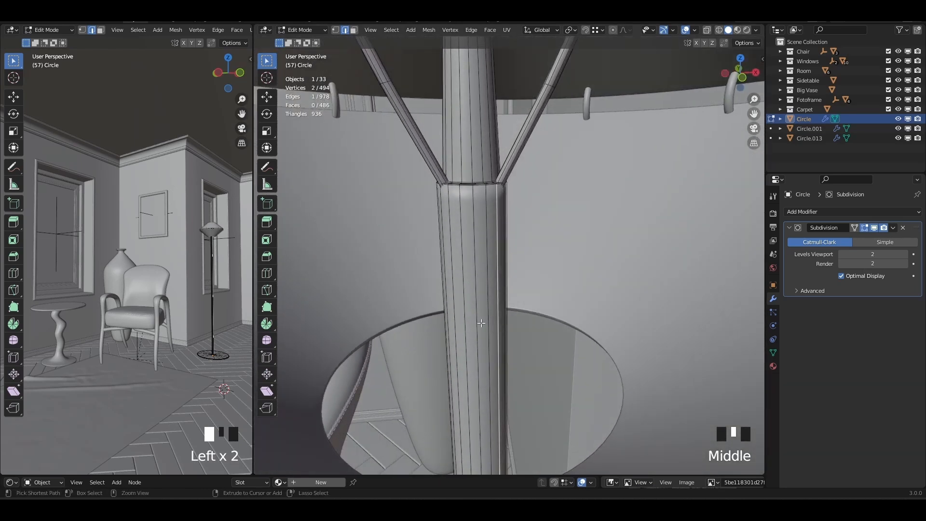
{"action": "key", "text": "ctrl+r"}
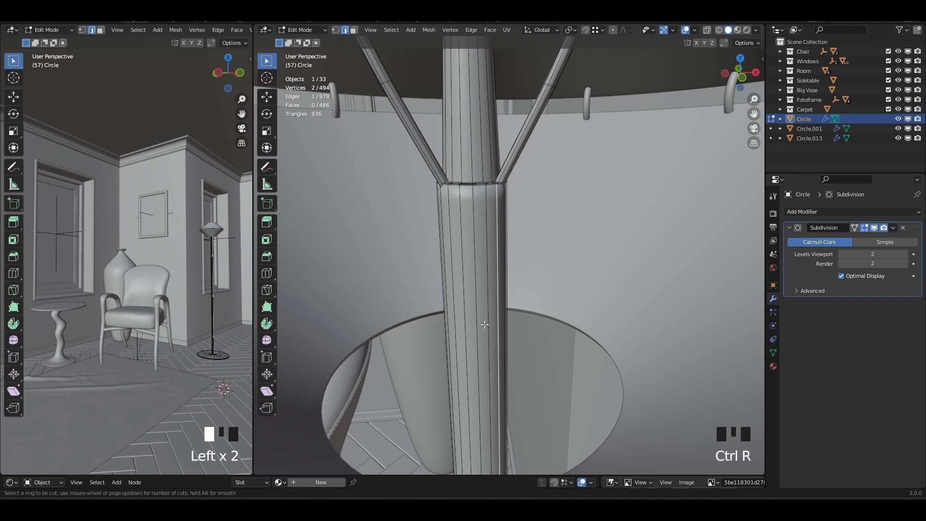
{"action": "left_click", "coordinate": [480, 320]}
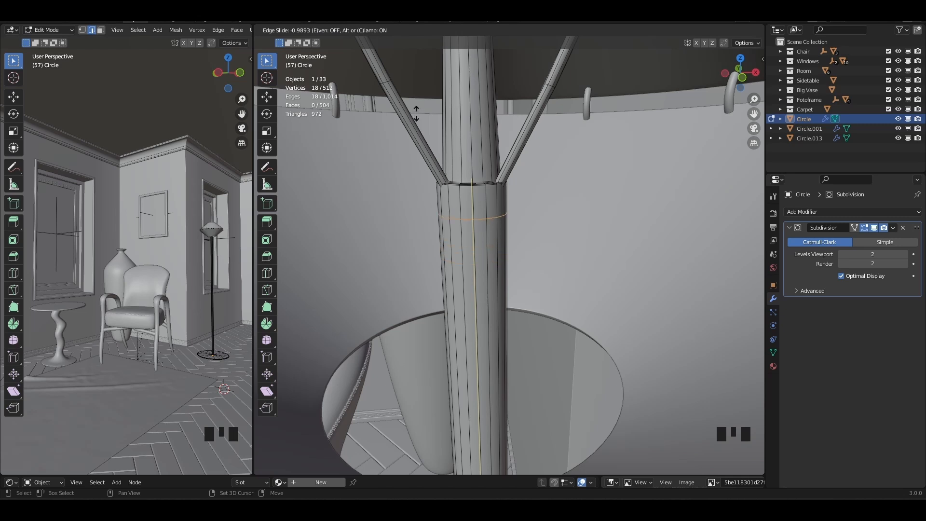
{"action": "left_click", "coordinate": [418, 150]}
Step: Add three evenly spaced loop cuts to the narrower upper section of the pole between the support wires
{"action": "middle_click_drag", "start_coordinate": [454, 116], "coordinate": [442, 181], "text": "shift"}
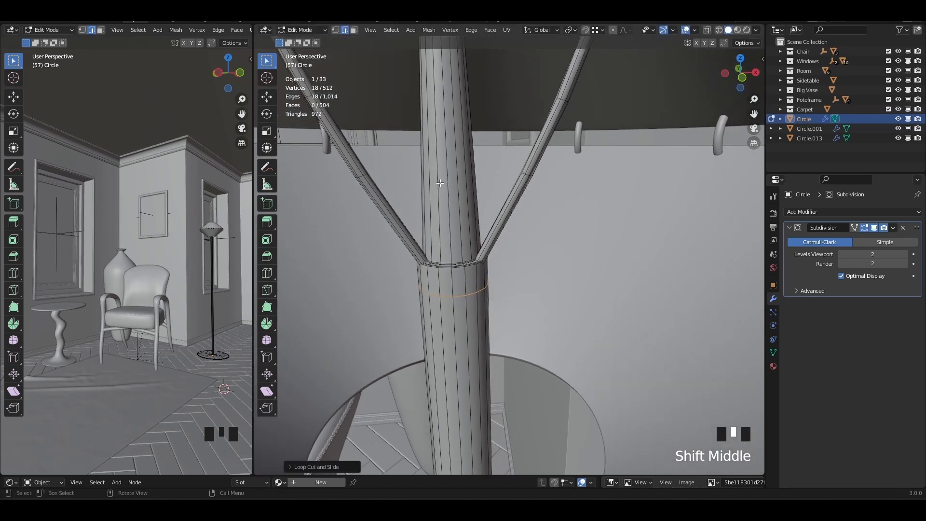
{"action": "key", "text": "ctrl+r"}
{"action": "left_click", "coordinate": [440, 182]}
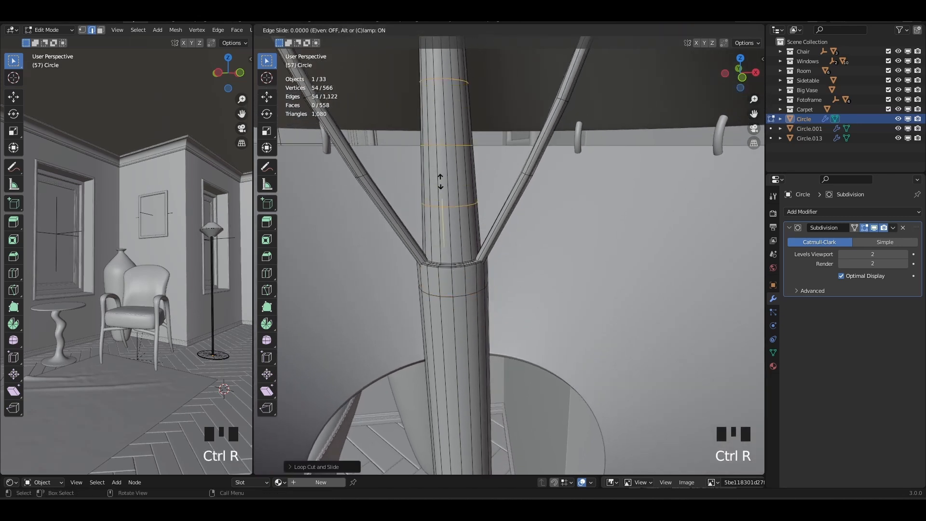
{"action": "left_click", "coordinate": [441, 191]}
Step: Add a loop cut to the long lamp shaft and slide it down close to the base disc
{"action": "scroll", "coordinate": [446, 231], "scroll_direction": "down", "scroll_amount": 7}
{"action": "middle_click_drag", "start_coordinate": [447, 466], "coordinate": [513, 256], "text": "shift"}
{"action": "key", "text": "ctrl+r"}
{"action": "left_click", "coordinate": [513, 255]}
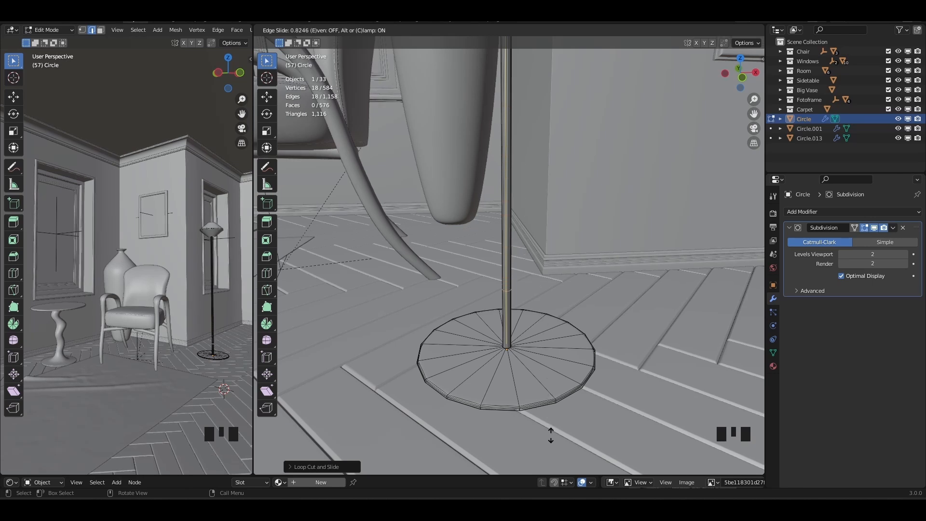
{"action": "left_click", "coordinate": [565, 81]}
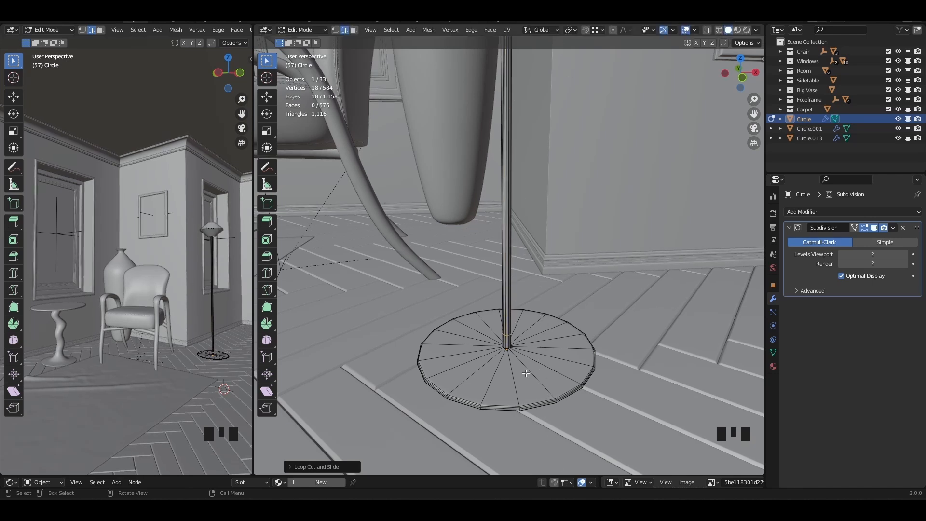
Step: Add two evenly spaced, unslid loop cuts to the top of the base disc and leave Edit Mode
{"action": "key", "text": "ctrl+r"}
{"action": "left_click", "coordinate": [517, 382]}
{"action": "right_click", "coordinate": [517, 382]}
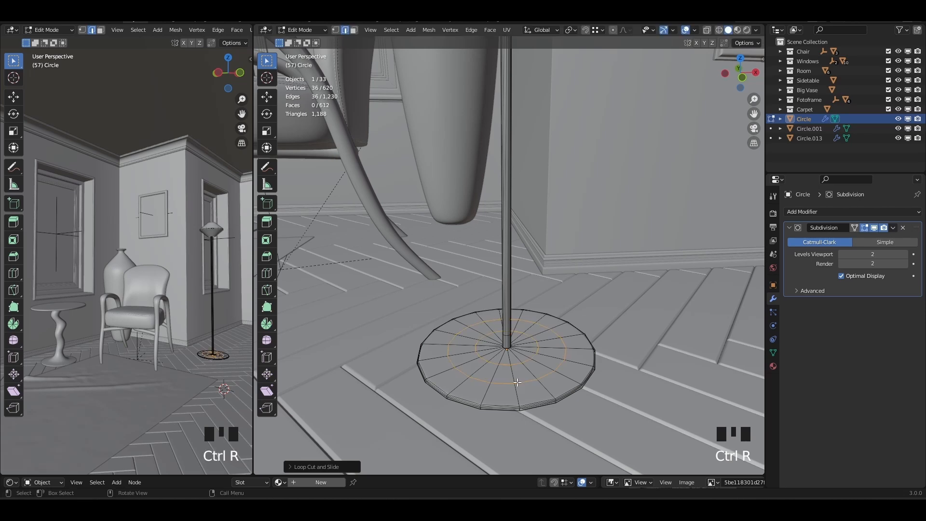
{"action": "key", "text": "Tab"}
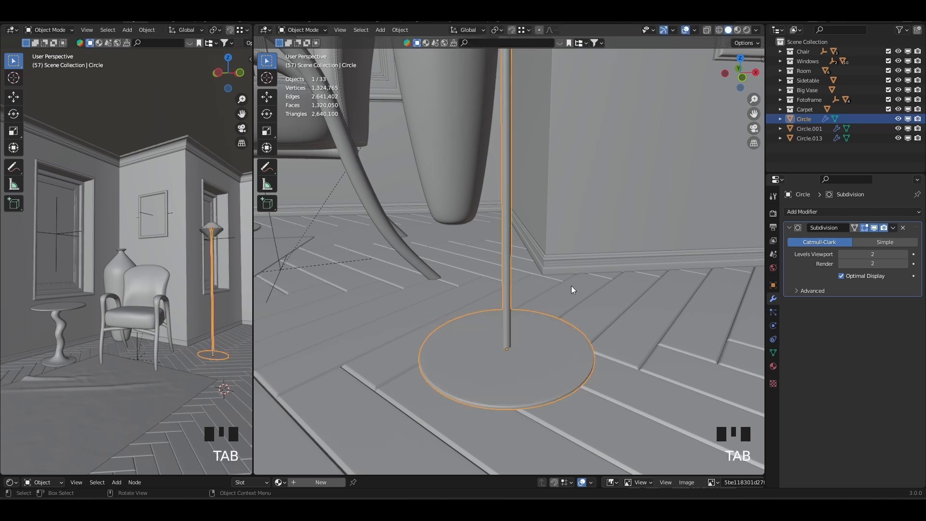
Step: Enter Edit Mode on the lampshade with its whole mesh selected and display its face normals
{"action": "scroll", "coordinate": [548, 269], "scroll_direction": "down", "scroll_amount": 7}
{"action": "middle_click_drag", "start_coordinate": [547, 269], "coordinate": [560, 253]}
{"action": "scroll", "coordinate": [521, 201], "scroll_direction": "up", "scroll_amount": 4}
{"action": "middle_click_drag", "start_coordinate": [521, 201], "coordinate": [549, 399], "text": "shift"}
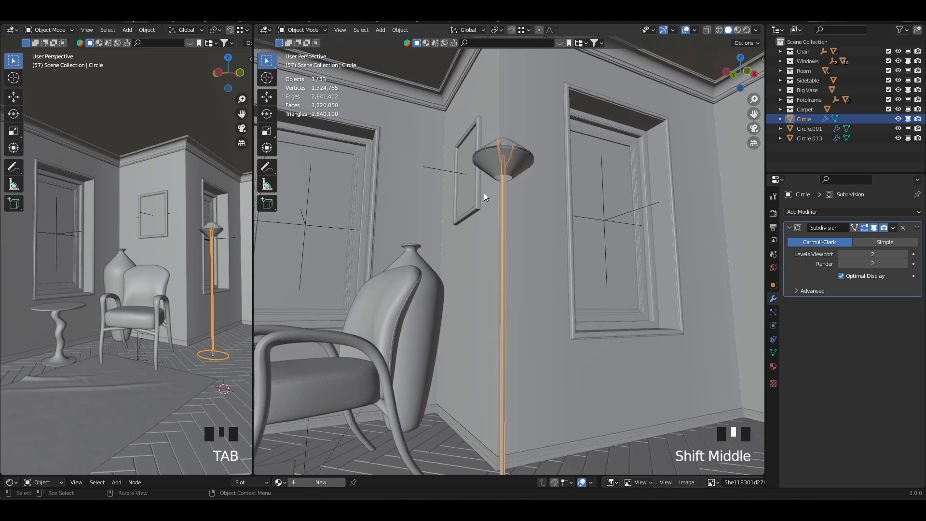
{"action": "left_click", "coordinate": [487, 167]}
{"action": "key", "text": "KP_Decimal"}
{"action": "key", "text": "Tab"}
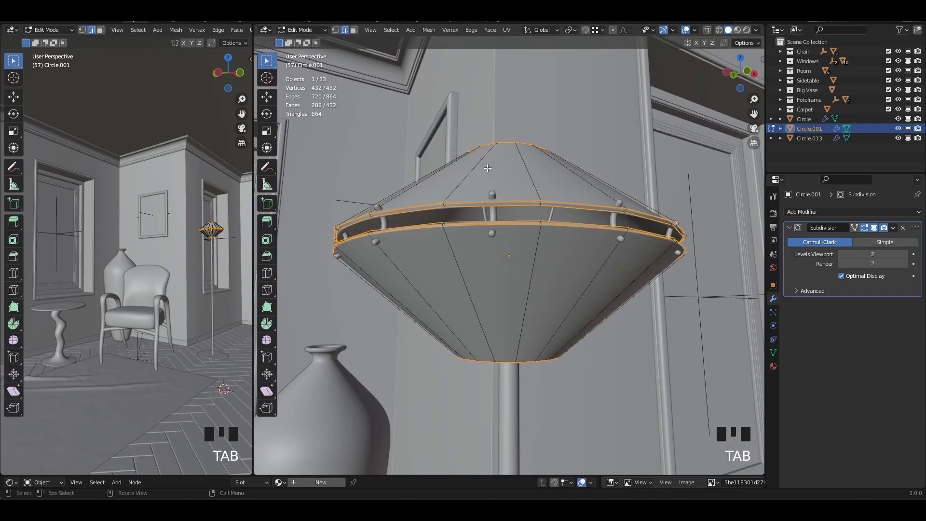
{"action": "key", "text": "a"}
{"action": "left_click", "coordinate": [695, 30]}
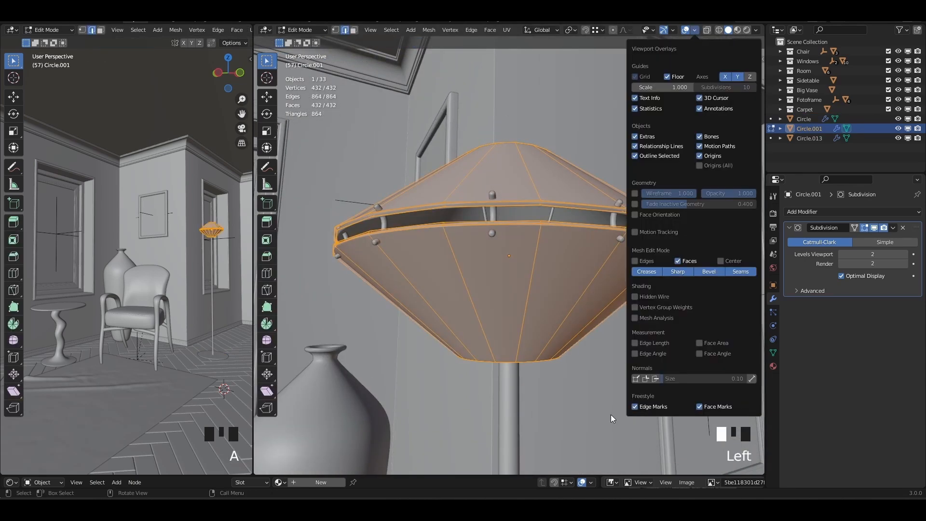
{"action": "left_click", "coordinate": [654, 380]}
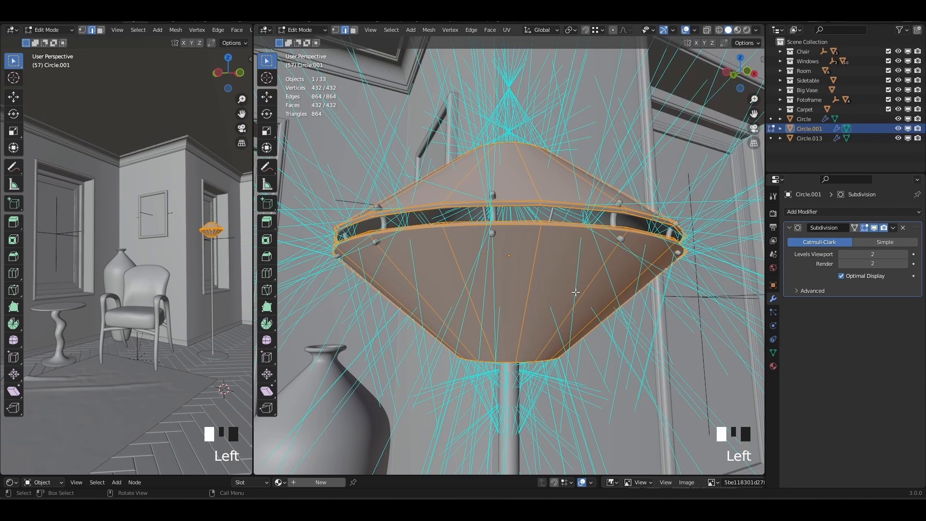
Step: Set the normals display size to 0.01 and examine the lampshade's normals in X-ray view
{"action": "key", "text": "alt+z"}
{"action": "scroll", "coordinate": [577, 288], "scroll_direction": "up", "scroll_amount": 5}
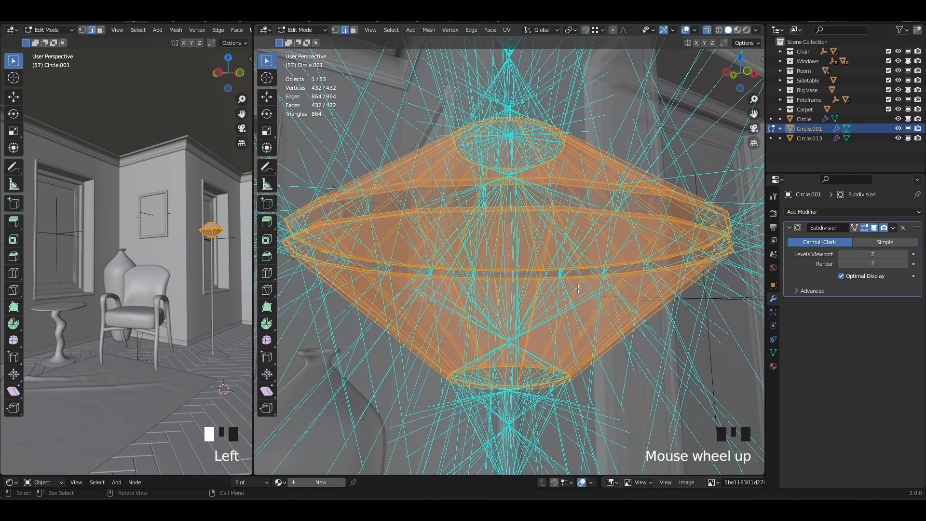
{"action": "key", "text": "alt+z"}
{"action": "left_click", "coordinate": [696, 30]}
{"action": "left_click_drag", "start_coordinate": [704, 379], "coordinate": [697, 379]}
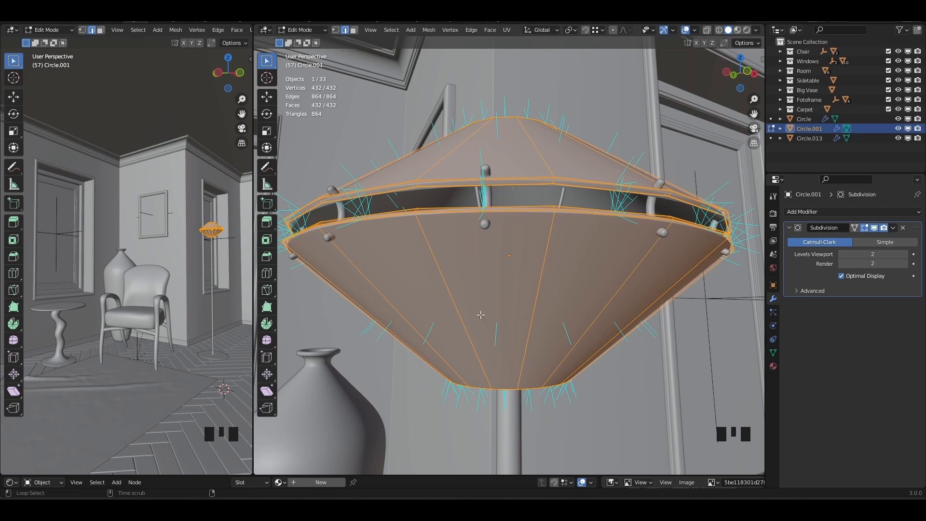
{"action": "key", "text": "alt+z"}
{"action": "middle_click_drag", "start_coordinate": [480, 316], "coordinate": [411, 321]}
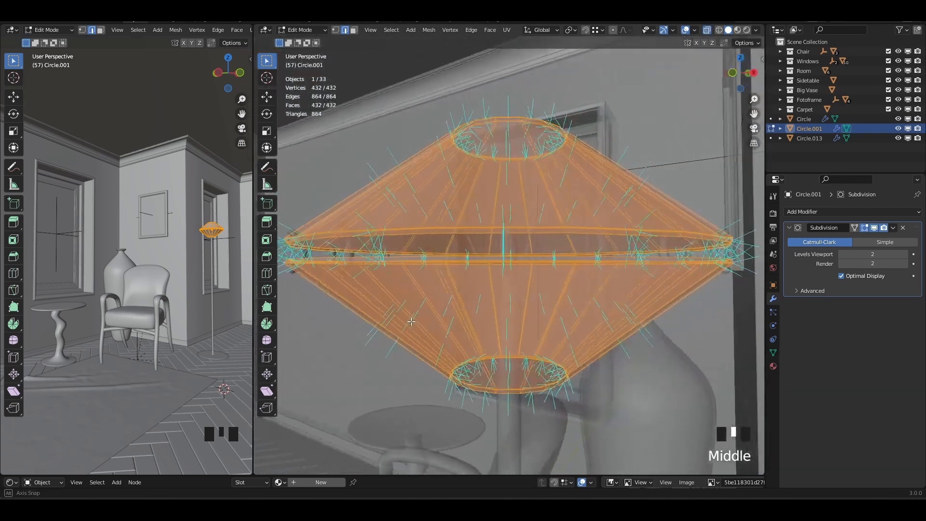
{"action": "key", "text": "alt+z"}
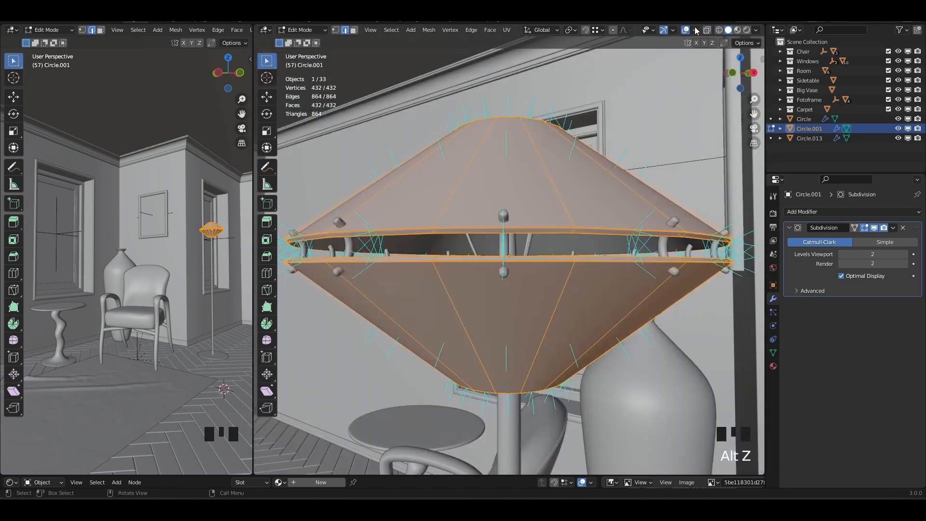
Step: Hide the lampshade's face normals and return to Object Mode
{"action": "left_click", "coordinate": [697, 31]}
{"action": "left_click", "coordinate": [649, 379]}
{"action": "scroll", "coordinate": [490, 283], "scroll_direction": "down", "scroll_amount": 4}
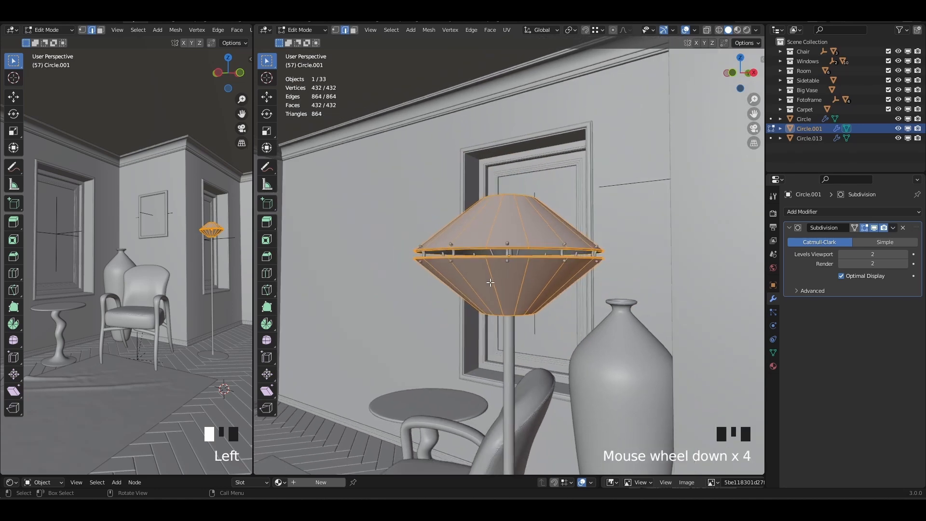
{"action": "middle_click_drag", "start_coordinate": [490, 282], "coordinate": [536, 307]}
{"action": "scroll", "coordinate": [536, 306], "scroll_direction": "up", "scroll_amount": 1}
{"action": "key", "text": "Tab"}
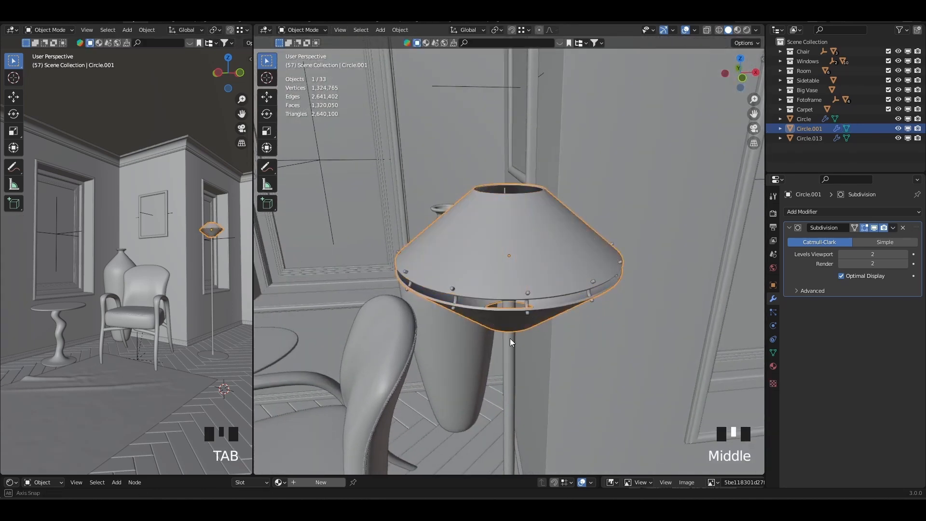
Step: Examine the face normals of the whole lamp pole, wires and base in Edit Mode, and return to Object Mode
{"action": "middle_click_drag", "start_coordinate": [510, 338], "coordinate": [519, 218]}
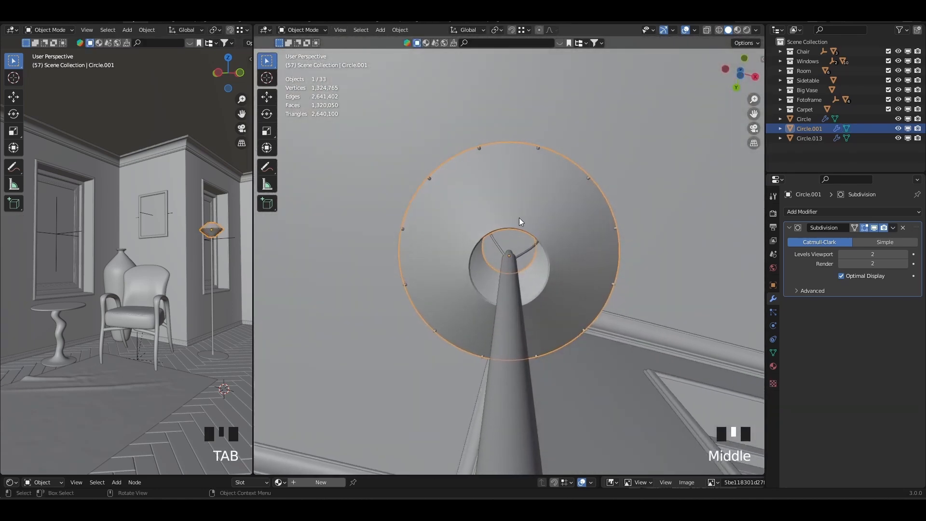
{"action": "left_click", "coordinate": [497, 247]}
{"action": "key", "text": "Tab"}
{"action": "key", "text": "a"}
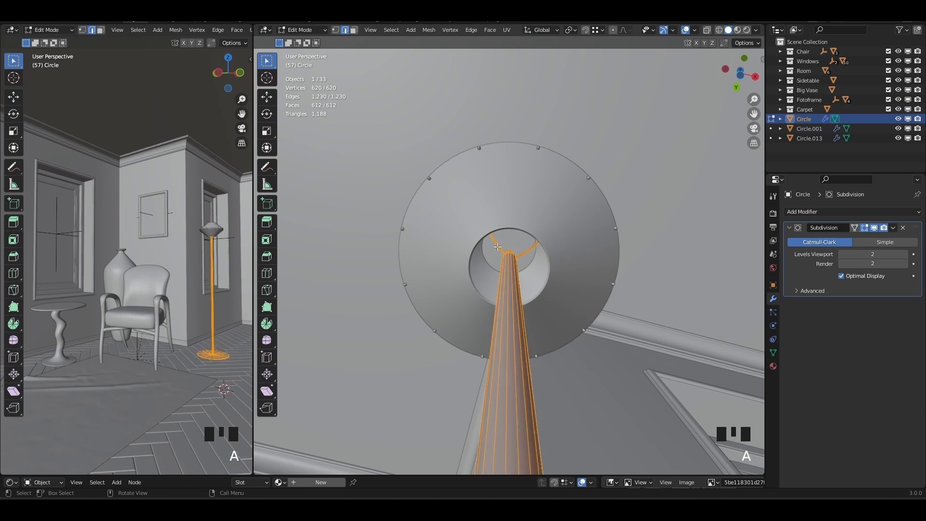
{"action": "left_click", "coordinate": [695, 32]}
{"action": "left_click", "coordinate": [662, 380]}
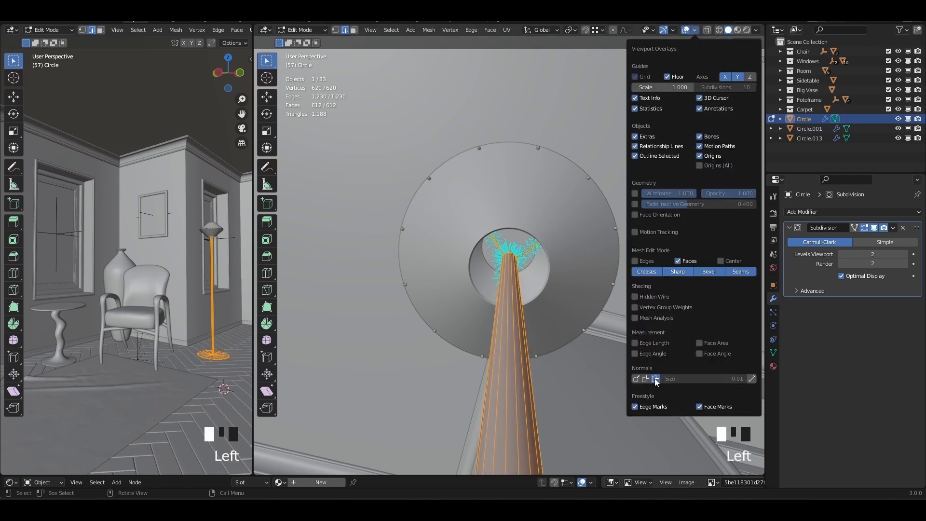
{"action": "scroll", "coordinate": [458, 288], "scroll_direction": "up", "scroll_amount": 4}
{"action": "scroll", "coordinate": [458, 288], "scroll_direction": "down", "scroll_amount": 8}
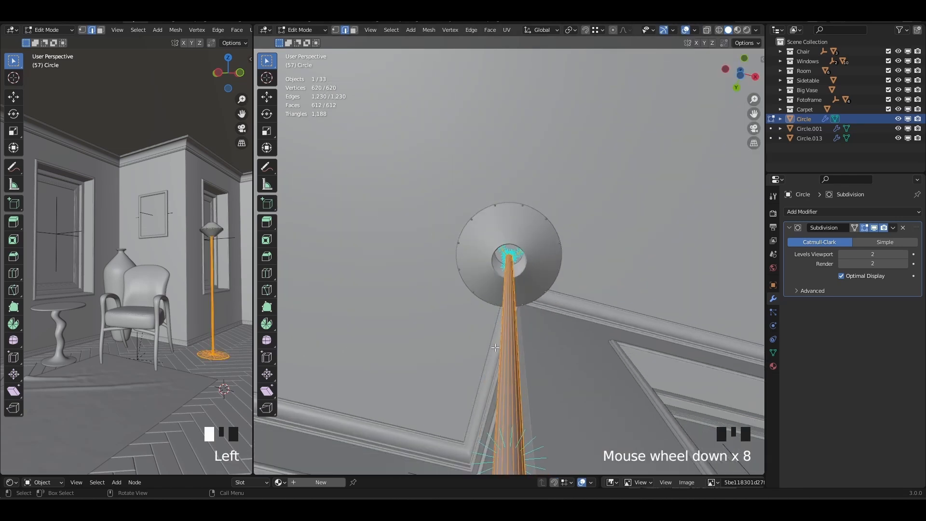
{"action": "middle_click_drag", "start_coordinate": [457, 288], "coordinate": [684, 148]}
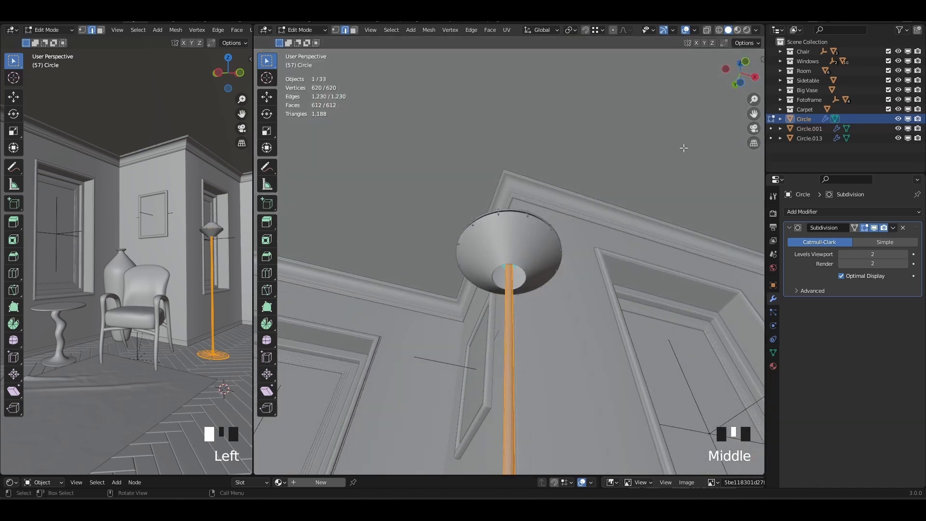
{"action": "left_click", "coordinate": [694, 31]}
{"action": "key", "text": "Tab"}
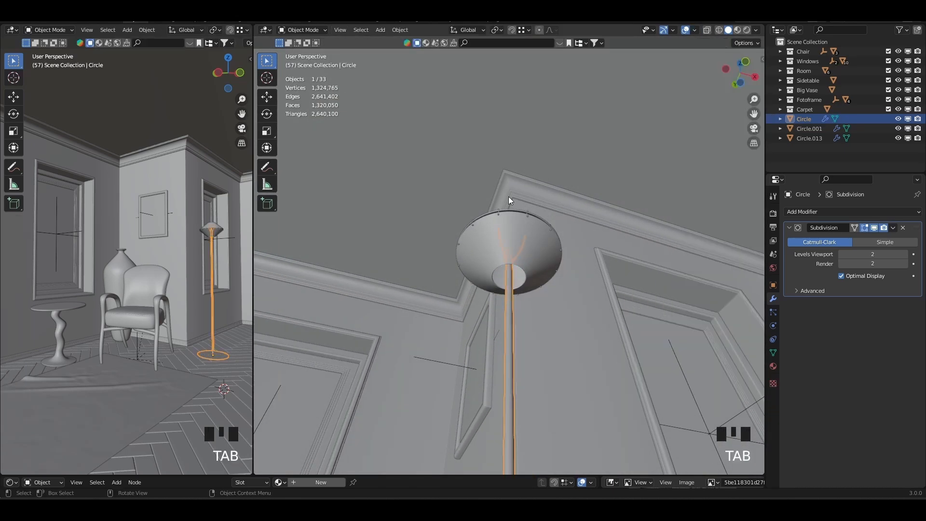
Step: Join the lampshade and its rim connectors into the lamp pole object
{"action": "middle_click_drag", "start_coordinate": [508, 195], "coordinate": [511, 239]}
{"action": "scroll", "coordinate": [511, 239], "scroll_direction": "down", "scroll_amount": 3}
{"action": "middle_click_drag", "start_coordinate": [522, 306], "coordinate": [526, 289], "text": "shift"}
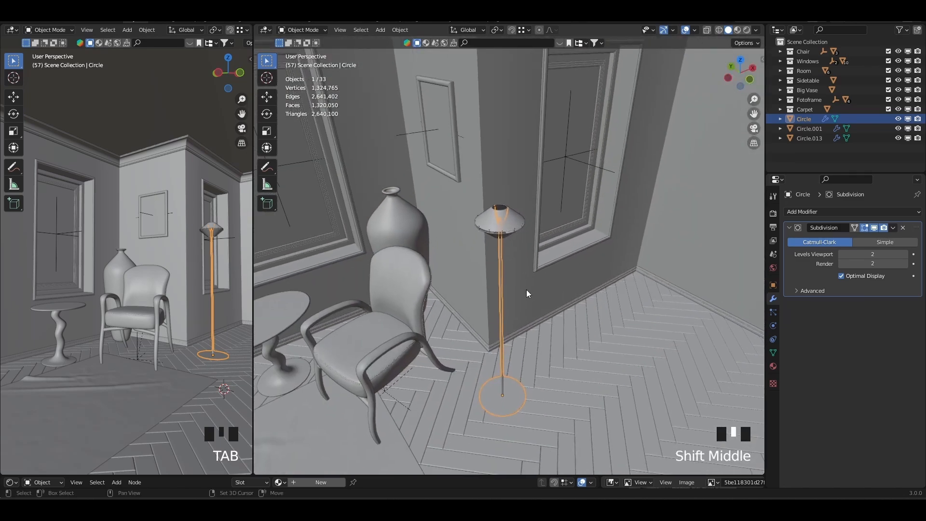
{"action": "scroll", "coordinate": [502, 244], "scroll_direction": "up", "scroll_amount": 7}
{"action": "left_click", "coordinate": [481, 155]}
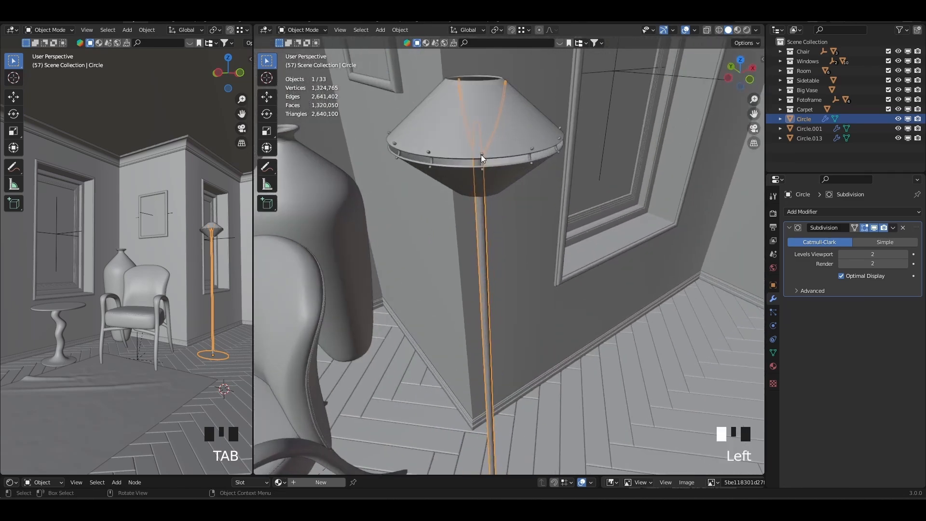
{"action": "left_click", "coordinate": [496, 175], "text": "shift"}
{"action": "left_click", "coordinate": [484, 245], "text": "shift"}
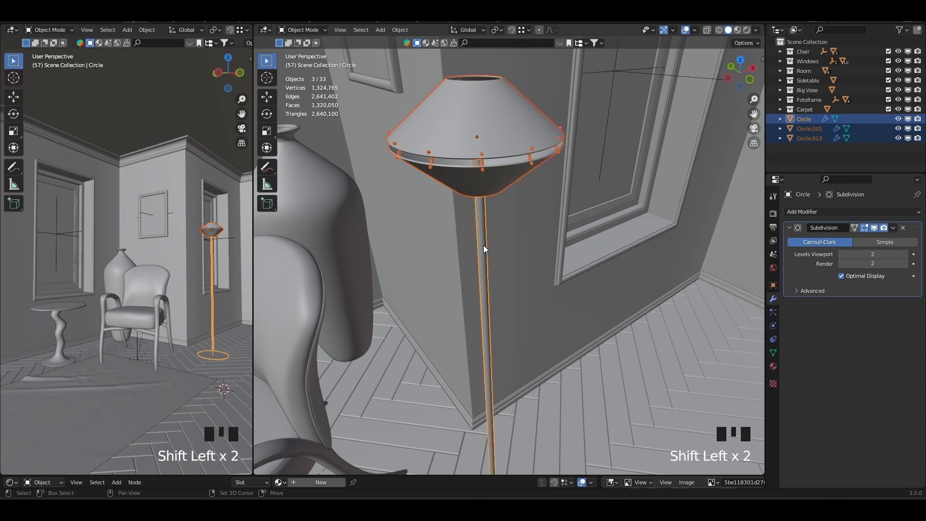
{"action": "key", "text": "ctrl+j"}
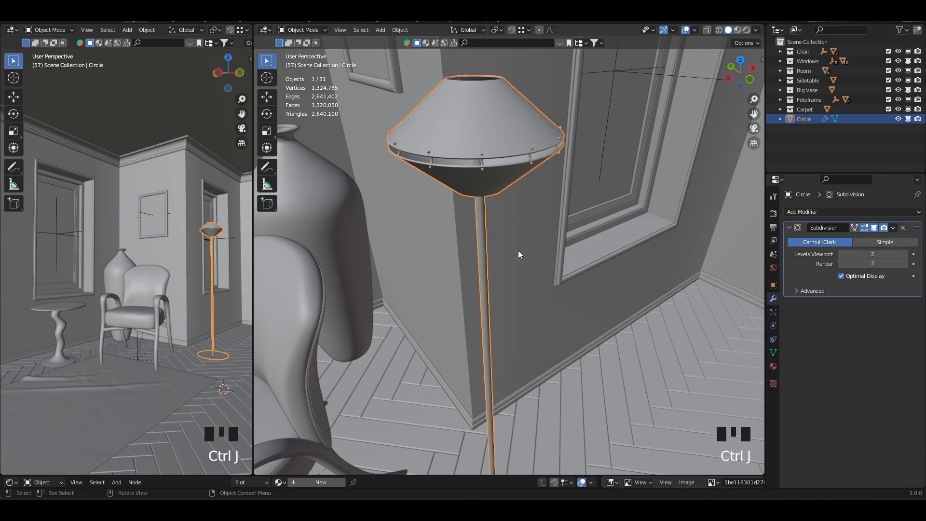
Step: Rename the joined lamp object as Florr Lamp
{"action": "scroll", "coordinate": [518, 254], "scroll_direction": "down", "scroll_amount": 8}
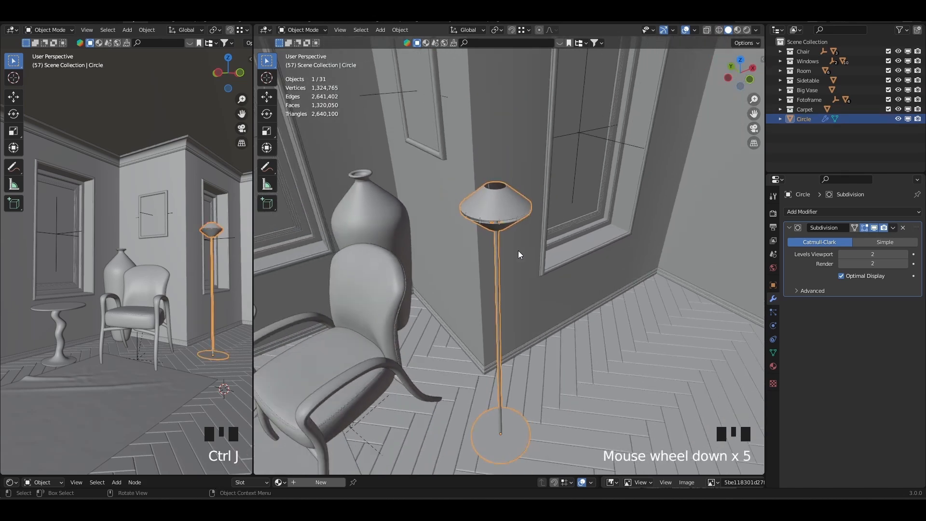
{"action": "middle_click_drag", "start_coordinate": [519, 266], "coordinate": [561, 254], "text": "shift"}
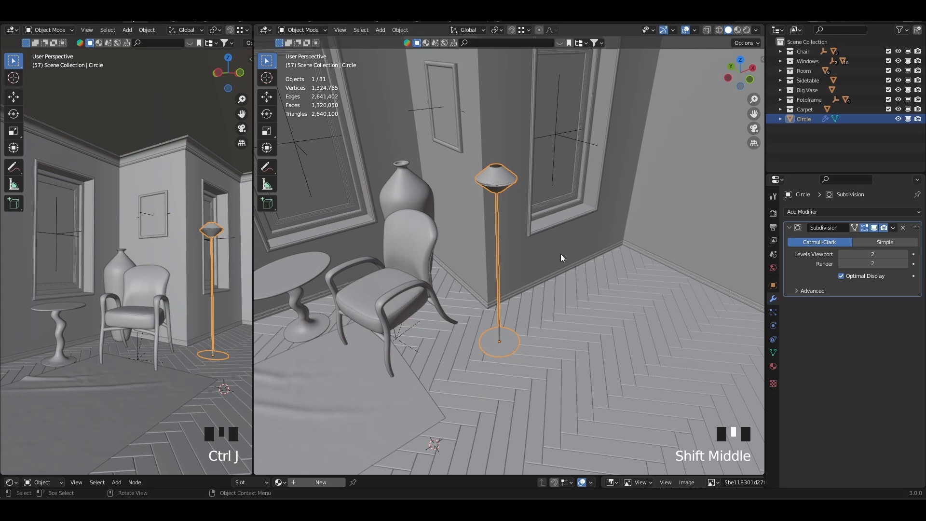
{"action": "double_click", "coordinate": [803, 119]}
{"action": "type", "text": "Florr"}
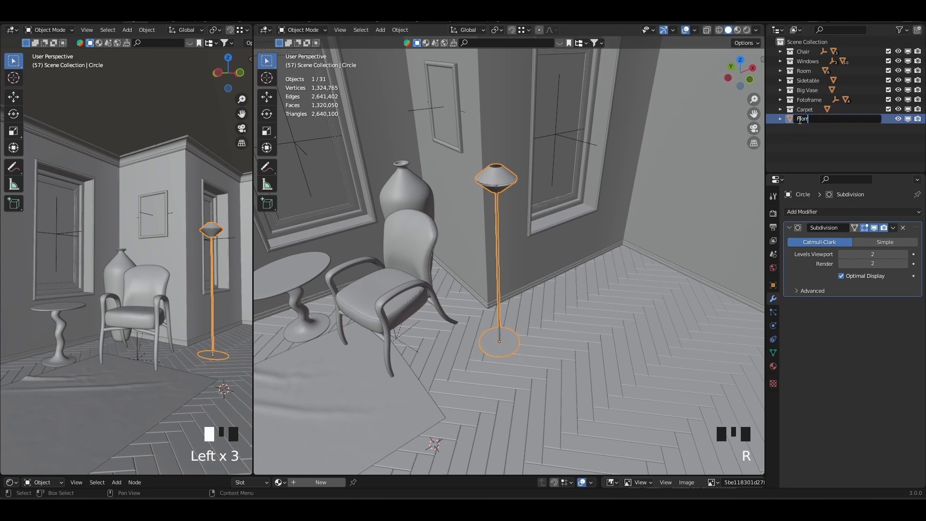
{"action": "type", "text": " Lamp"}
{"action": "key", "text": "Return"}
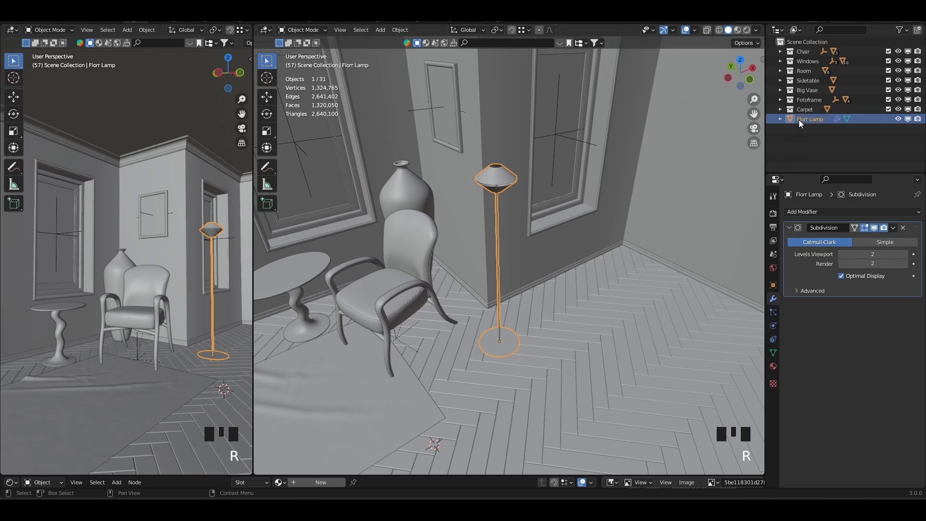
Step: Correct the spelling of the lamp object's name to Floor Lamp
{"action": "triple_click", "coordinate": [801, 119]}
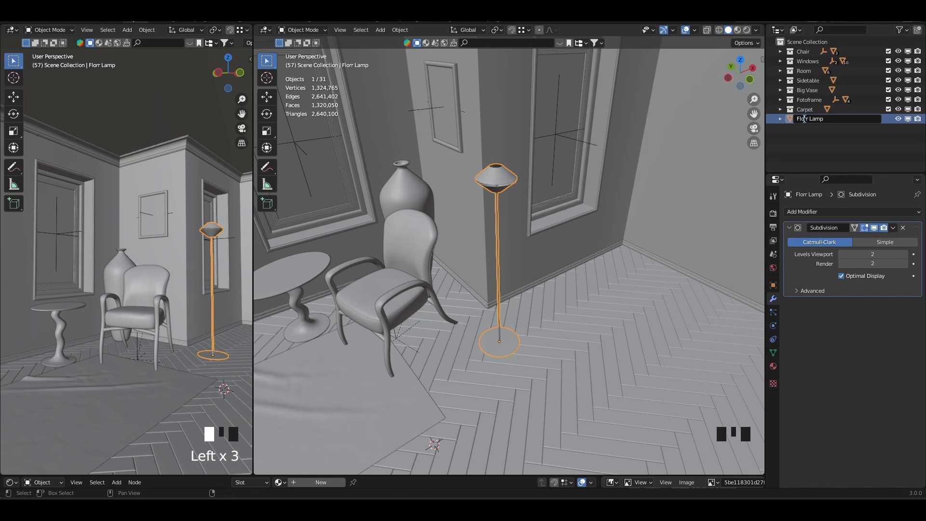
{"action": "key", "text": "Delete"}
{"action": "type", "text": "o"}
{"action": "key", "text": "Return"}
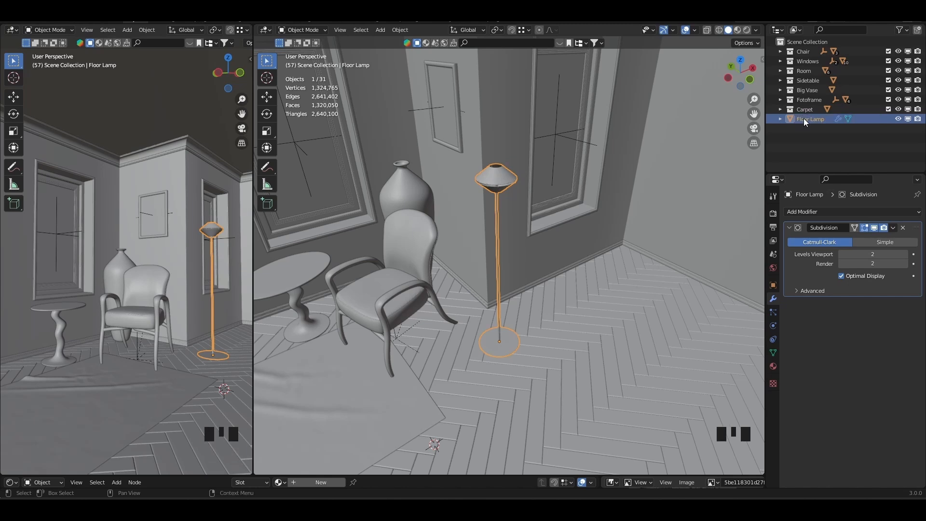
Step: Move the lamp object into a new collection named Floor Lamp
{"action": "double_click", "coordinate": [804, 119]}
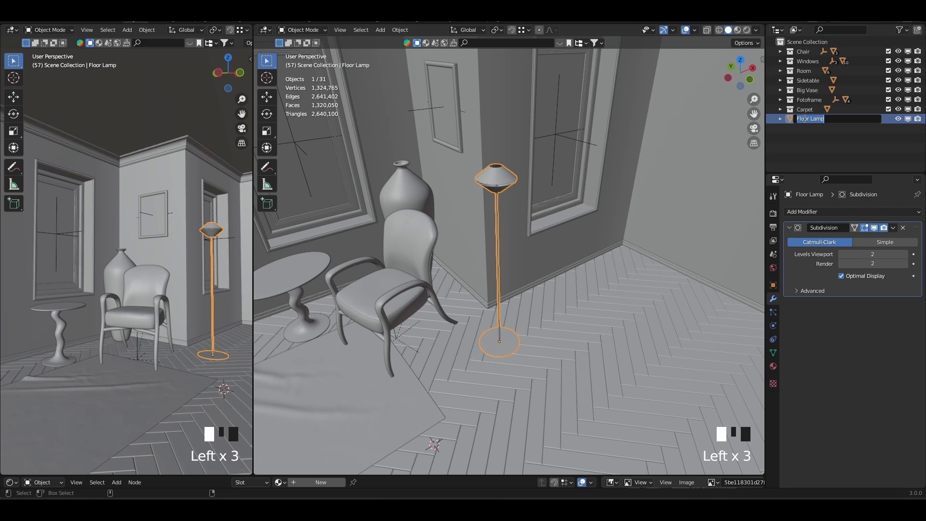
{"action": "key", "text": "m"}
{"action": "left_click", "coordinate": [490, 170]}
{"action": "type", "text": "Floor Lamp"}
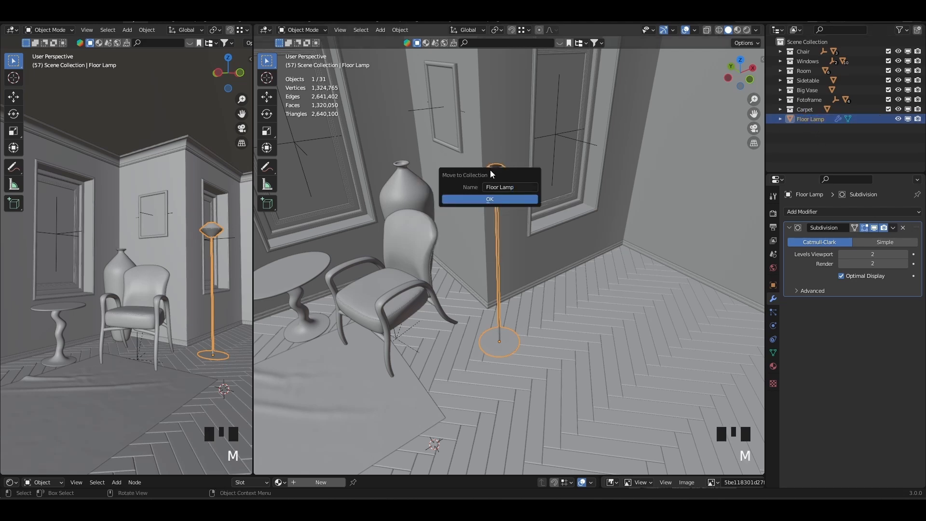
{"action": "key", "text": "Return"}
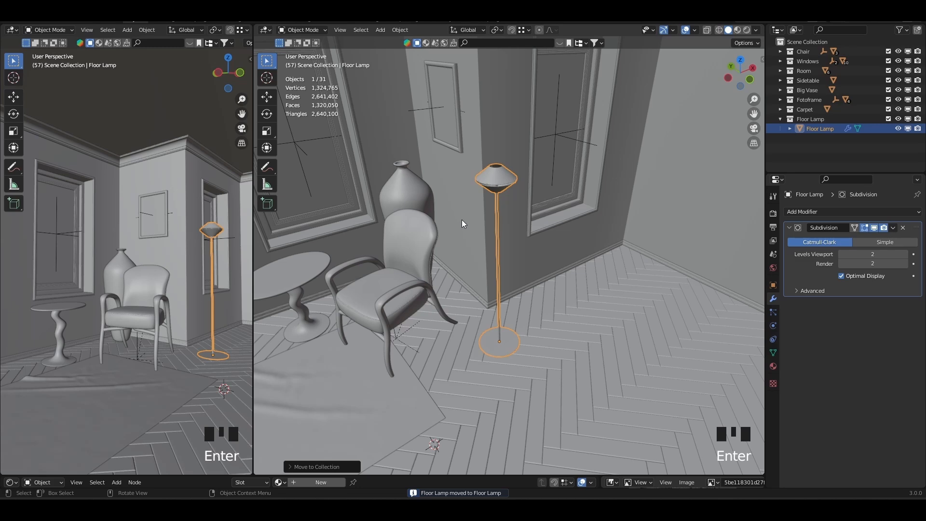
Step: Move the floor lamp about 0.2 m across the floor towards the chair, keeping its height locked
{"action": "scroll", "coordinate": [522, 195], "scroll_direction": "up", "scroll_amount": 3}
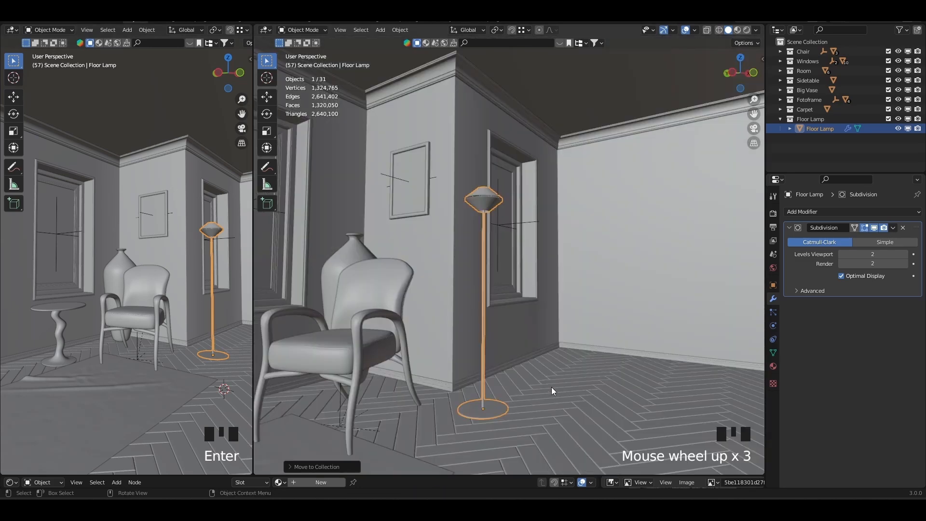
{"action": "key", "text": "g"}
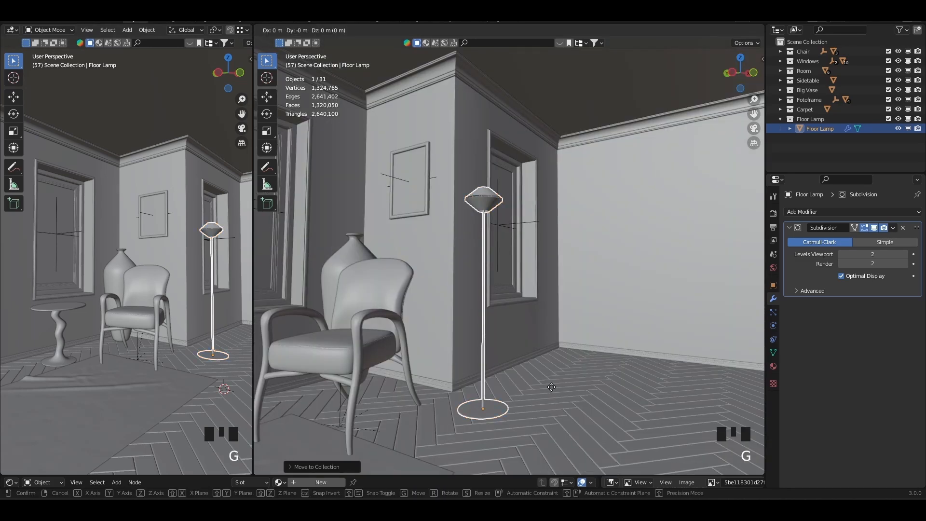
{"action": "key", "text": "shift+z"}
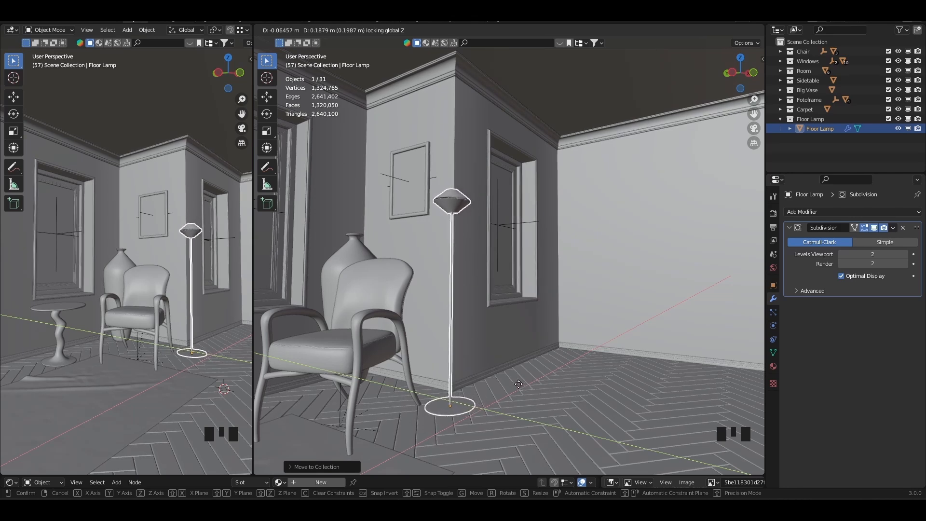
{"action": "left_click", "coordinate": [520, 389]}
Step: Select the floor lamp, enter Edit Mode and focus on an edge of its round base's rim
{"action": "left_click", "coordinate": [465, 412]}
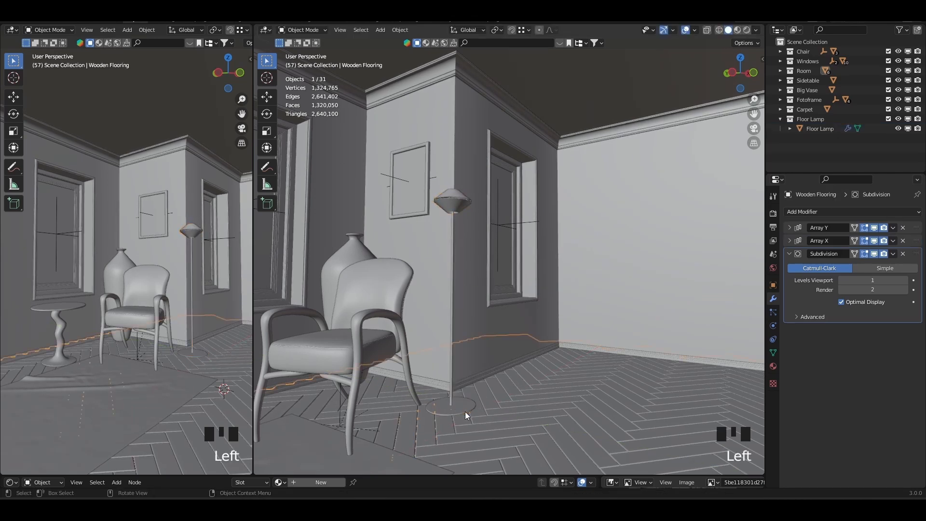
{"action": "left_click", "coordinate": [462, 410]}
{"action": "key", "text": "Tab"}
{"action": "left_click", "coordinate": [462, 422]}
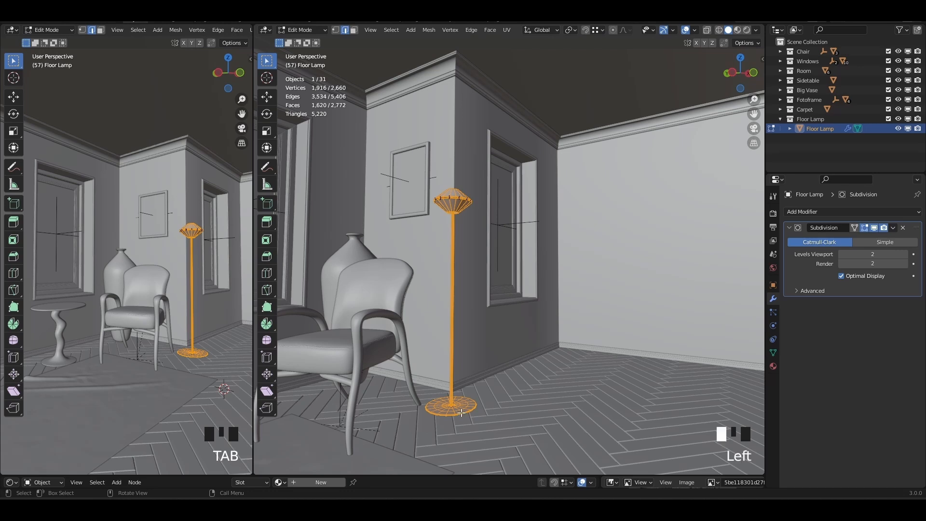
{"action": "key", "text": "KP_Decimal"}
{"action": "middle_click_drag", "start_coordinate": [486, 335], "coordinate": [477, 288]}
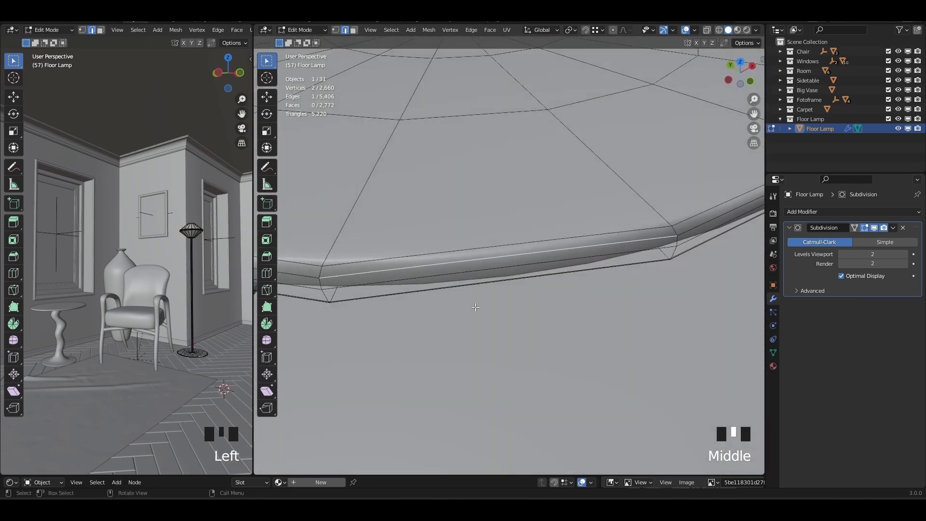
Step: Try to select the edge loops around the lamp base's rim one after another
{"action": "scroll", "coordinate": [477, 287], "scroll_direction": "down", "scroll_amount": 2}
{"action": "left_click", "coordinate": [438, 261], "text": "alt+shift"}
{"action": "left_click", "coordinate": [437, 272], "text": "alt+shift"}
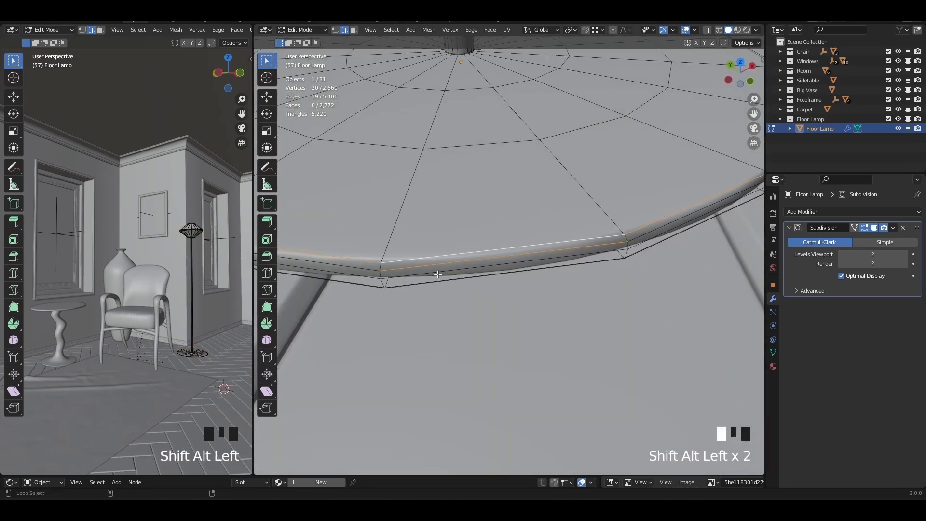
{"action": "left_click", "coordinate": [436, 279], "text": "alt+shift"}
{"action": "left_click", "coordinate": [436, 280], "text": "alt+shift"}
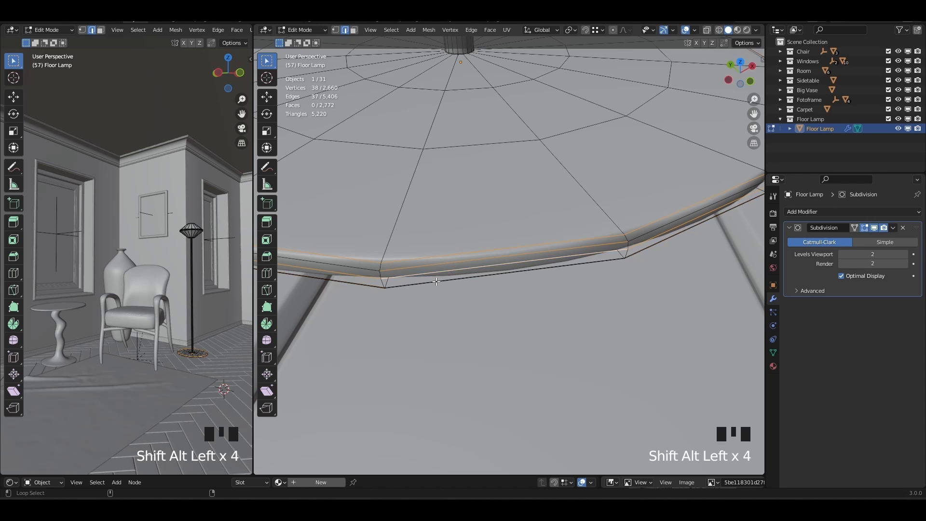
{"action": "left_click", "coordinate": [436, 280], "text": "alt+shift"}
{"action": "left_click", "coordinate": [436, 280], "text": "alt+shift"}
{"action": "left_click", "coordinate": [436, 279], "text": "alt+shift"}
{"action": "left_click", "coordinate": [435, 283], "text": "alt+shift"}
{"action": "key", "text": "alt+z"}
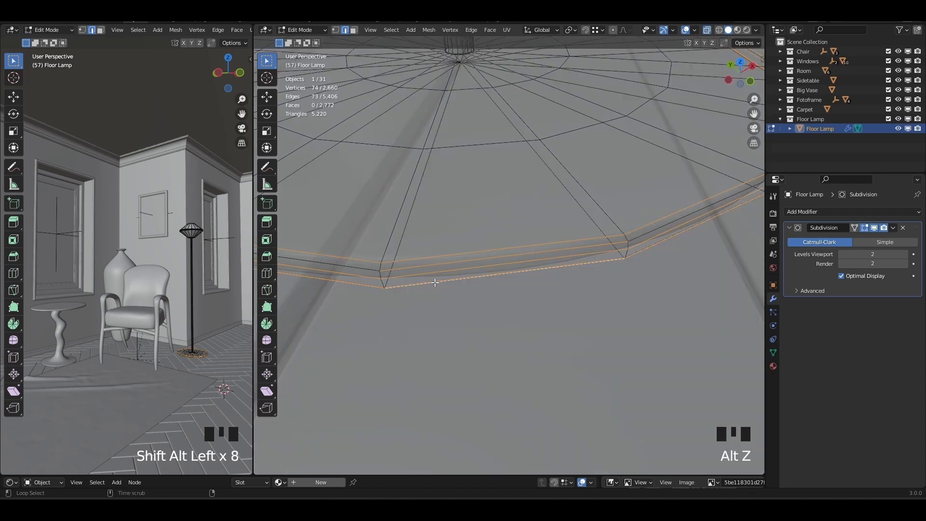
{"action": "left_click", "coordinate": [369, 270], "text": "alt+shift"}
{"action": "key", "text": "alt+z"}
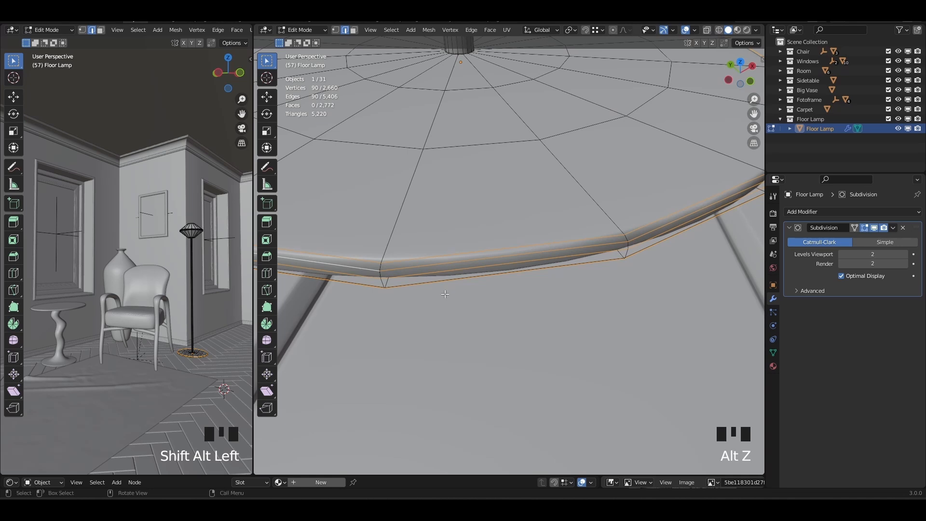
{"action": "key", "text": "1"}
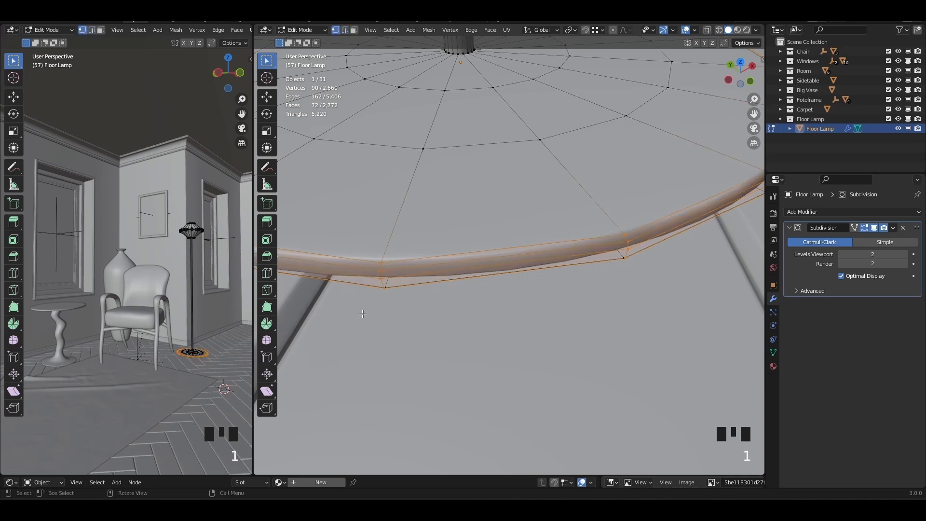
Step: With X-ray on, select a ring of vertices on the base's upper face and grow the selection over the whole base and pole
{"action": "key", "text": "alt+z"}
{"action": "left_click_drag", "start_coordinate": [353, 323], "coordinate": [474, 237]}
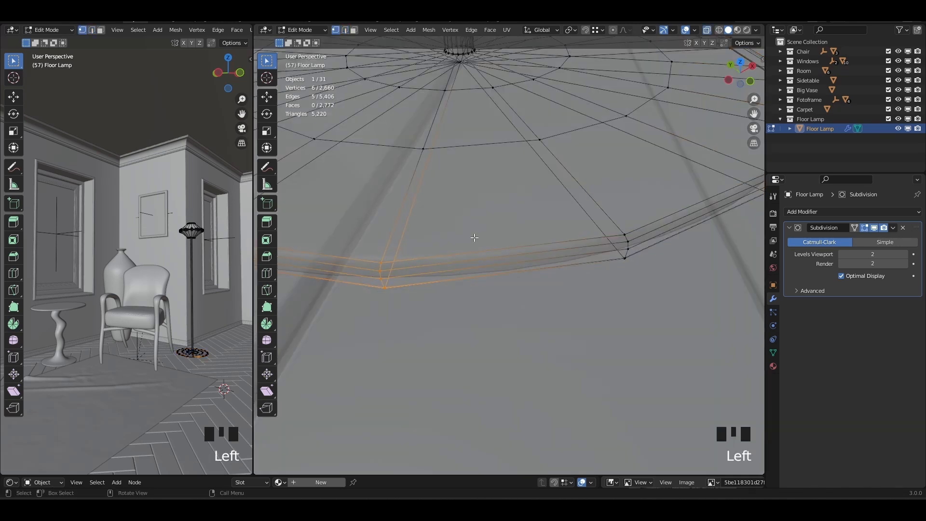
{"action": "left_click", "coordinate": [486, 159]}
{"action": "left_click", "coordinate": [489, 146], "text": "alt+shift"}
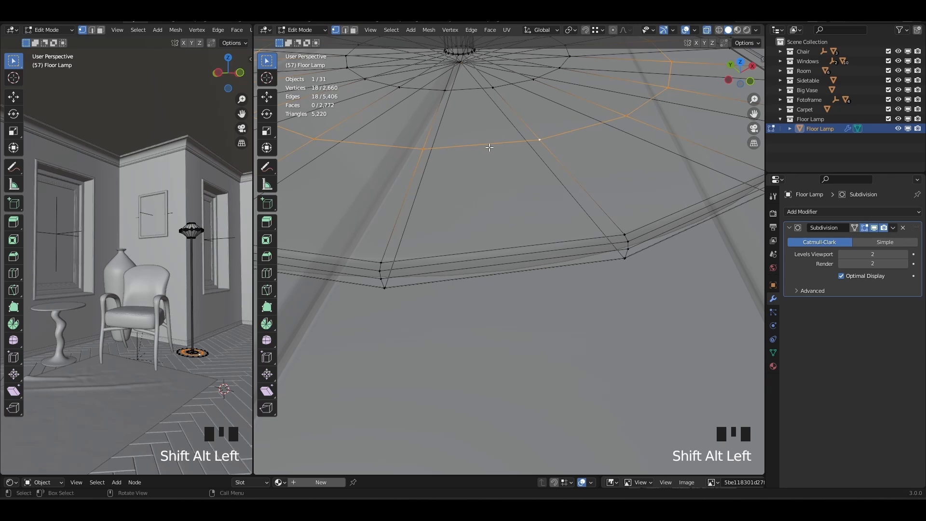
{"action": "key", "text": "ctrl+KP_Add"}
{"action": "key", "text": "ctrl+KP_Add"}
{"action": "key", "text": "ctrl+KP_Add"}
{"action": "key", "text": "ctrl+KP_Add"}
{"action": "key", "text": "ctrl+KP_Add"}
{"action": "key", "text": "ctrl+KP_Add"}
{"action": "key", "text": "ctrl+KP_Add"}
{"action": "key", "text": "ctrl+KP_Add"}
{"action": "key", "text": "ctrl+KP_Add"}
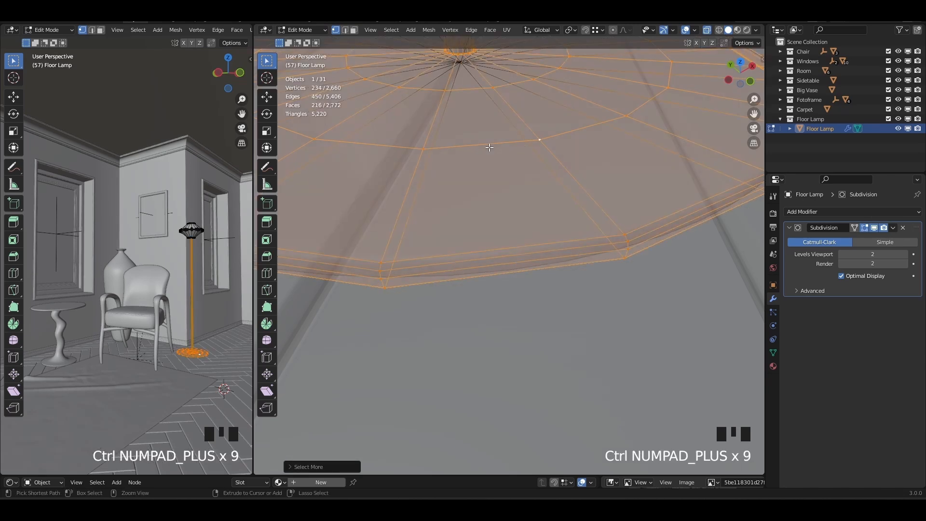
Step: Deselect the pole and the base's inner vertices, leaving only the outer rings of the base selected
{"action": "scroll", "coordinate": [489, 147], "scroll_direction": "down", "scroll_amount": 10}
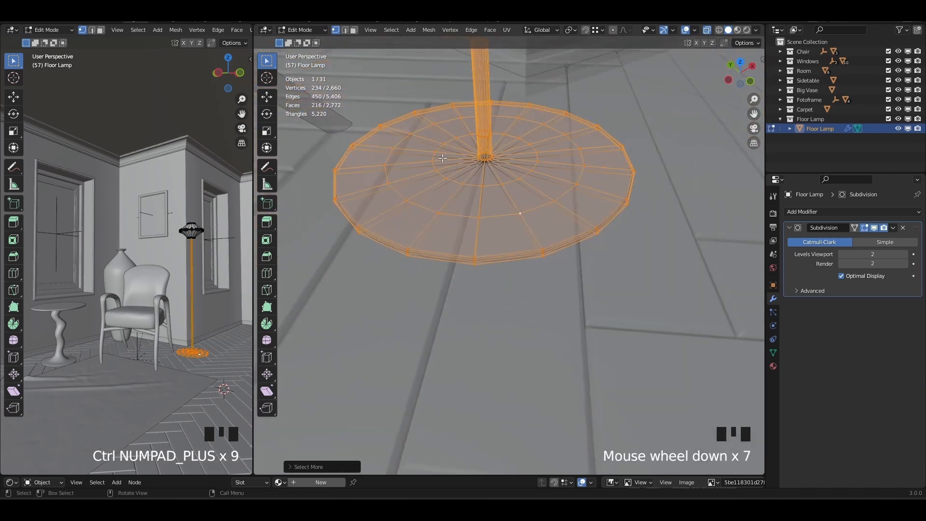
{"action": "scroll", "coordinate": [442, 157], "scroll_direction": "down", "scroll_amount": 10}
{"action": "left_click_drag", "start_coordinate": [466, 148], "coordinate": [501, 114], "text": "ctrl"}
{"action": "scroll", "coordinate": [489, 194], "scroll_direction": "up", "scroll_amount": 14}
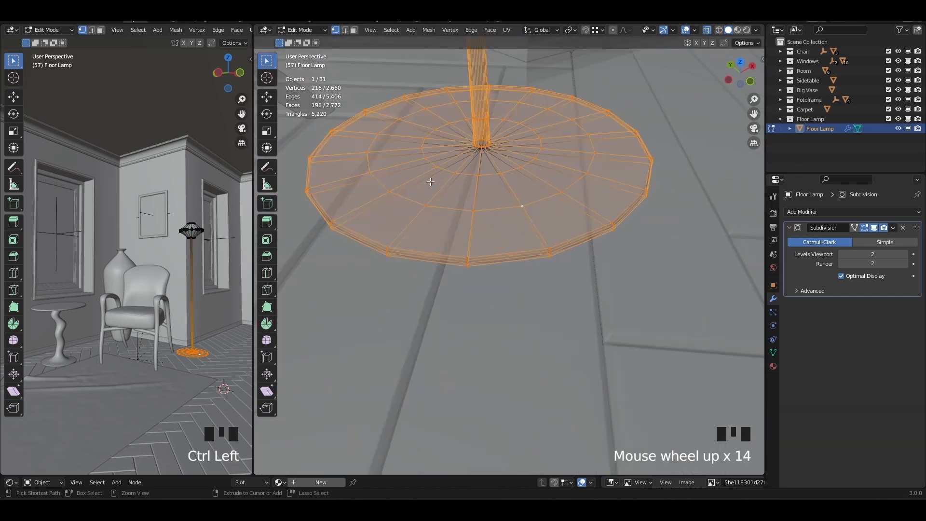
{"action": "left_click_drag", "start_coordinate": [419, 184], "coordinate": [532, 111], "text": "ctrl"}
{"action": "left_click_drag", "start_coordinate": [511, 162], "coordinate": [554, 118], "text": "ctrl"}
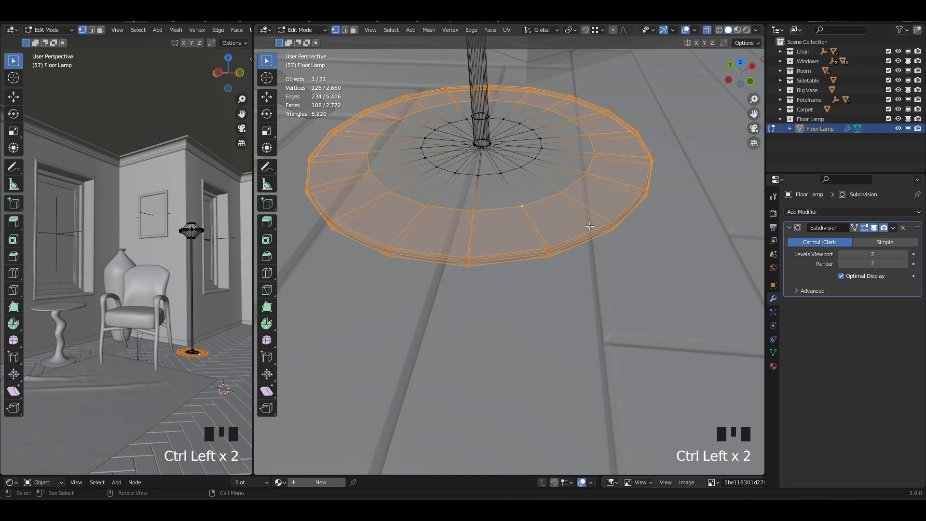
Step: Scale the base's outer rings down in the horizontal plane, keeping the base thickness locked
{"action": "key", "text": "s"}
{"action": "key", "text": "shift+z"}
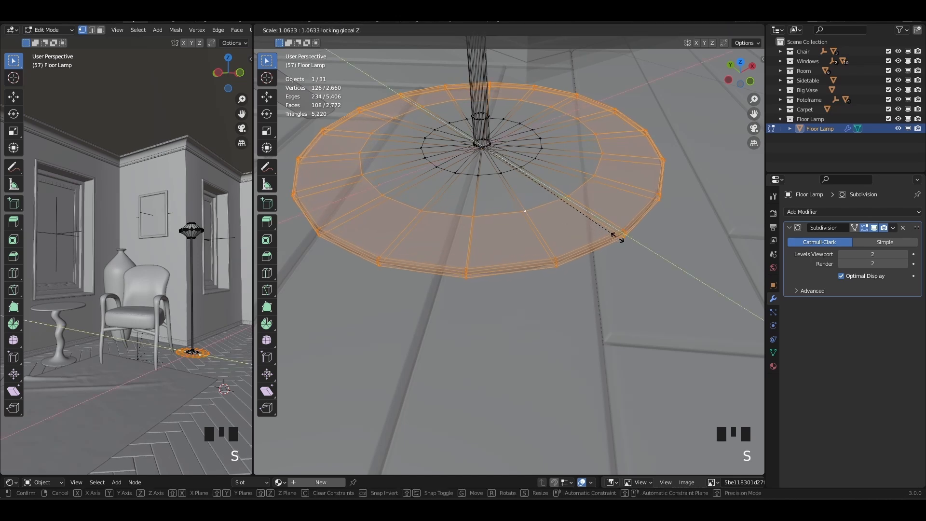
{"action": "left_click", "coordinate": [561, 218]}
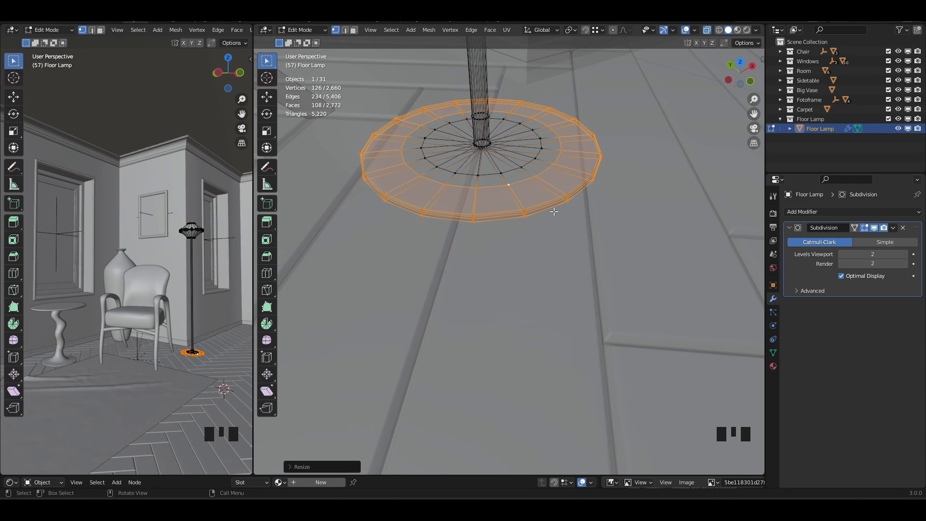
Step: Scale the base's inner vertex ring inward in the horizontal plane, then return to Object Mode and turn off X-ray
{"action": "key", "text": "KP_7"}
{"action": "scroll", "coordinate": [553, 212], "scroll_direction": "down", "scroll_amount": 2}
{"action": "middle_click_drag", "start_coordinate": [582, 179], "coordinate": [531, 261], "text": "shift"}
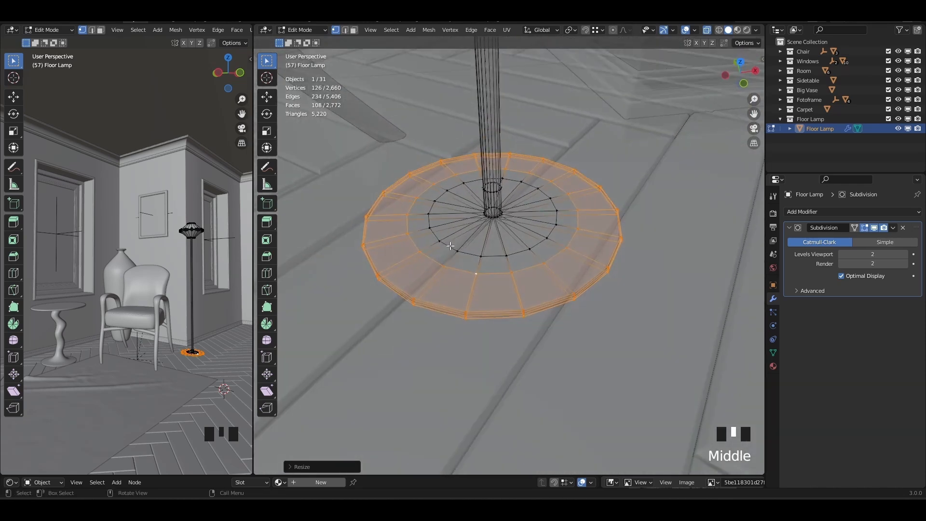
{"action": "left_click", "coordinate": [540, 263]}
{"action": "left_click", "coordinate": [543, 264], "text": "alt+shift"}
{"action": "key", "text": "s"}
{"action": "key", "text": "shift+z"}
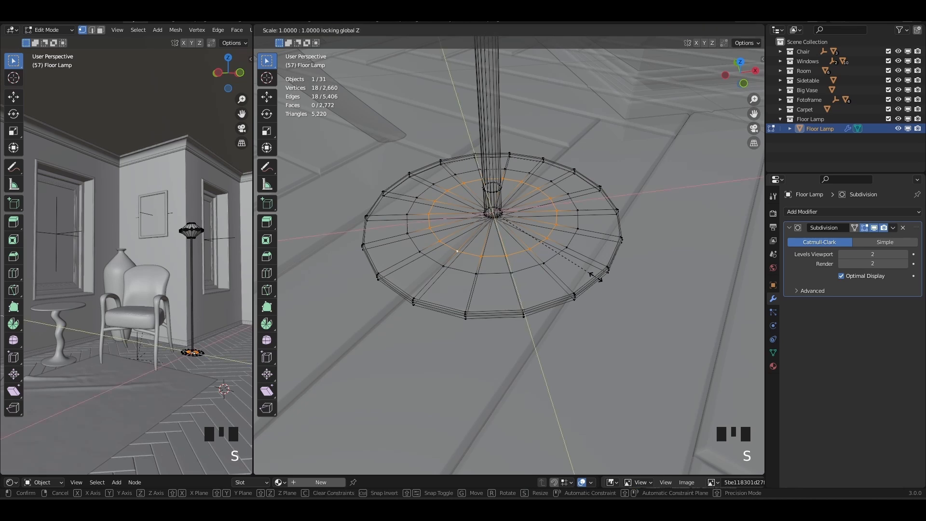
{"action": "left_click", "coordinate": [555, 269]}
{"action": "key", "text": "Tab"}
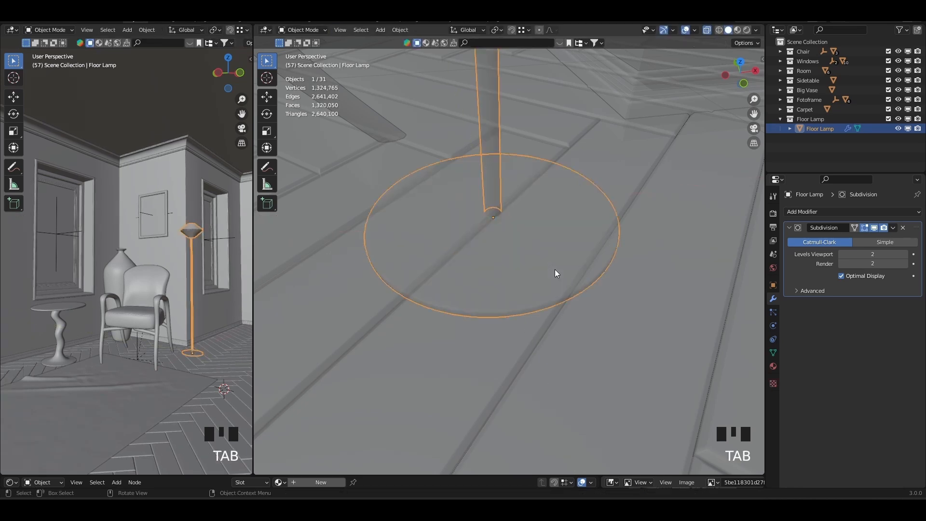
{"action": "key", "text": "alt+z"}
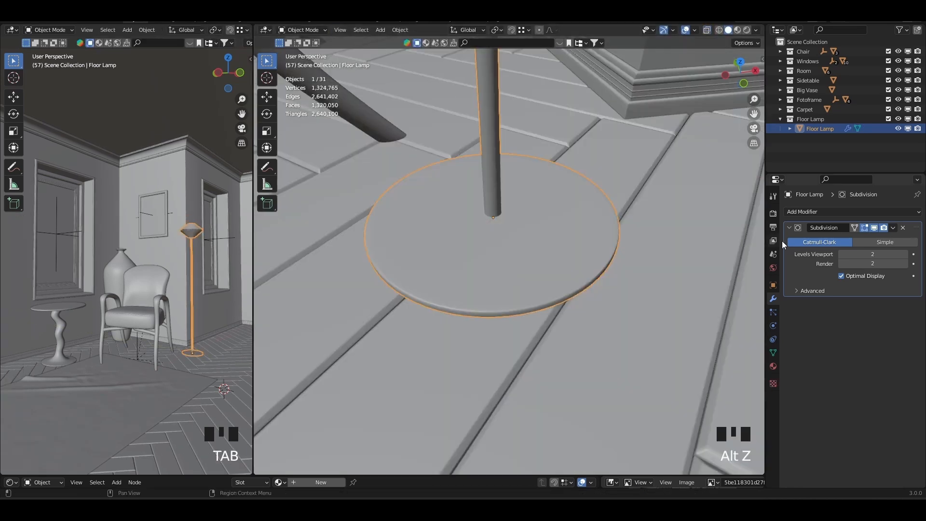
Step: Reframe the room in the narrow viewport, hide its toolbar and save the Part13.blend file
{"action": "scroll", "coordinate": [552, 253], "scroll_direction": "down", "scroll_amount": 3}
{"action": "middle_click_drag", "start_coordinate": [552, 254], "coordinate": [500, 268]}
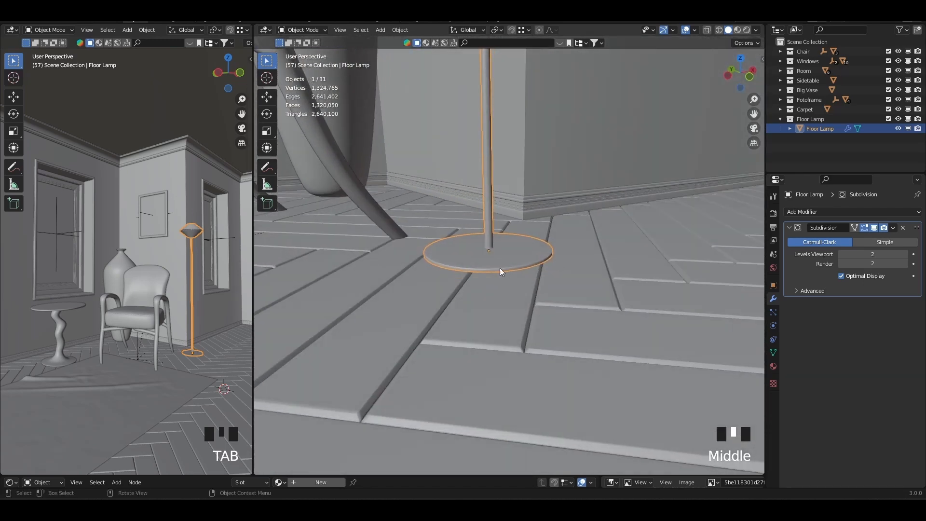
{"action": "scroll", "coordinate": [499, 268], "scroll_direction": "down", "scroll_amount": 10}
{"action": "scroll", "coordinate": [165, 299], "scroll_direction": "up", "scroll_amount": 1}
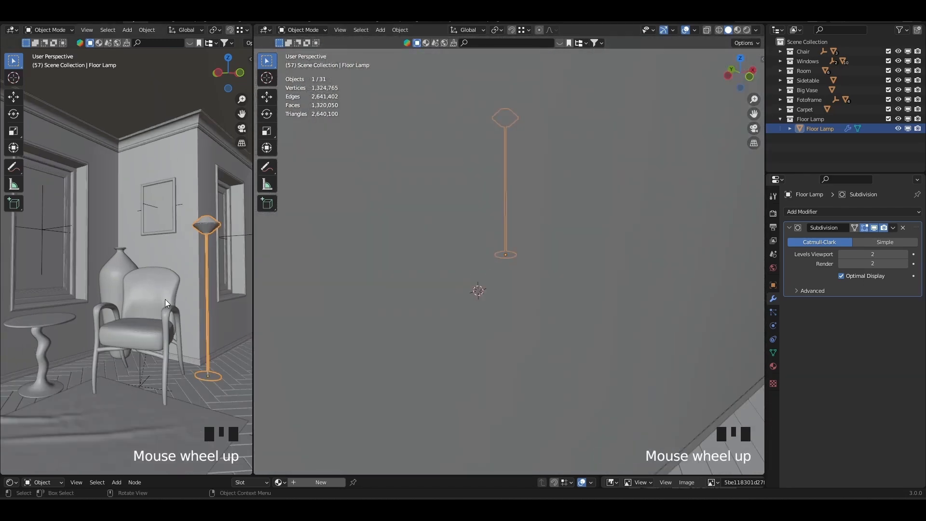
{"action": "middle_click_drag", "start_coordinate": [165, 299], "coordinate": [149, 279], "text": "shift"}
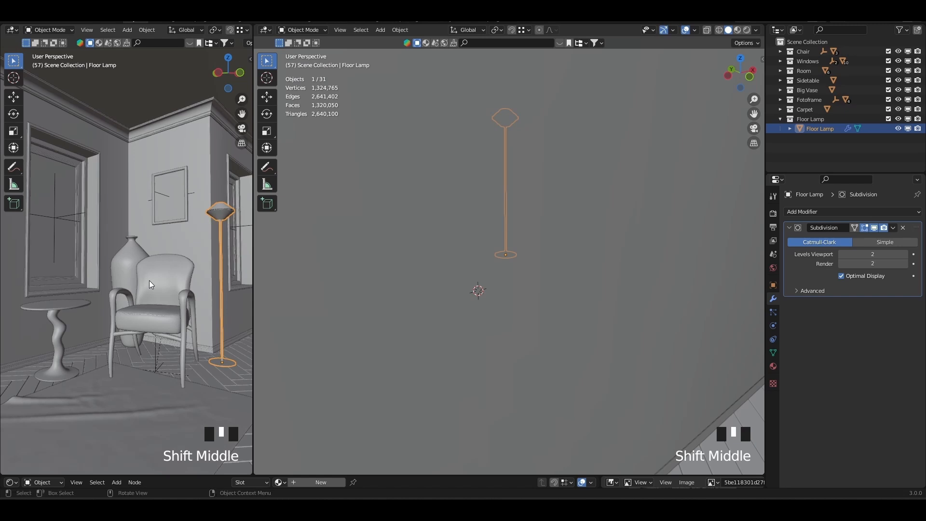
{"action": "key", "text": "t"}
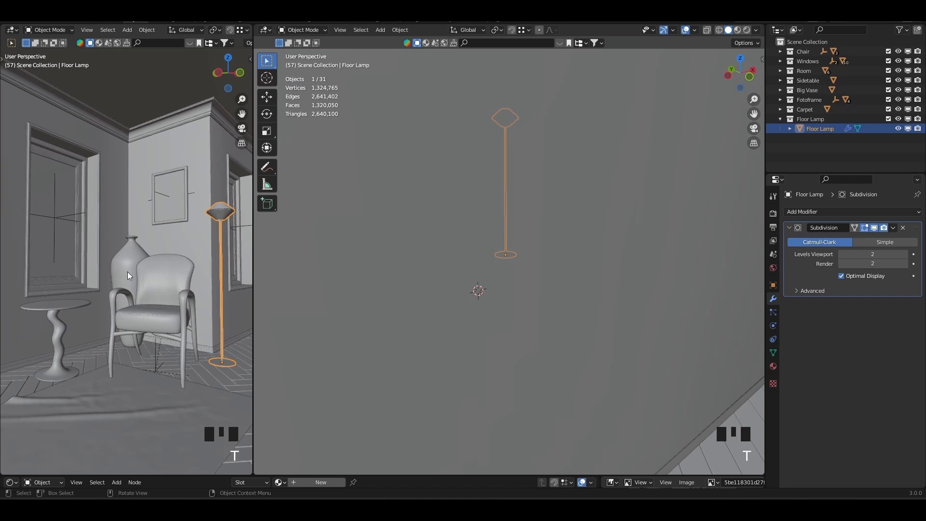
{"action": "key", "text": "ctrl+s"}
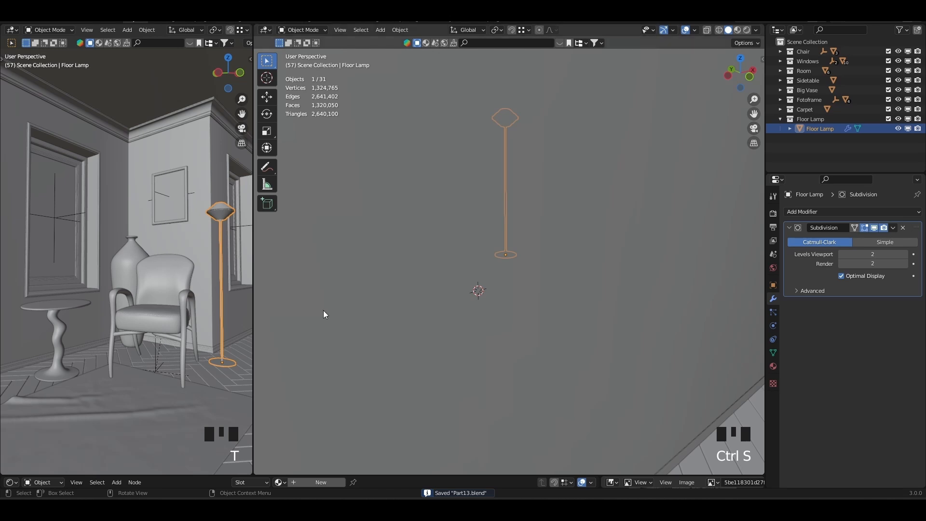
Step: Bring the furniture into view in the main viewport and widen the neighbouring narrow viewport
{"action": "scroll", "coordinate": [430, 282], "scroll_direction": "up", "scroll_amount": 3}
{"action": "middle_click_drag", "start_coordinate": [429, 282], "coordinate": [533, 299], "text": "shift"}
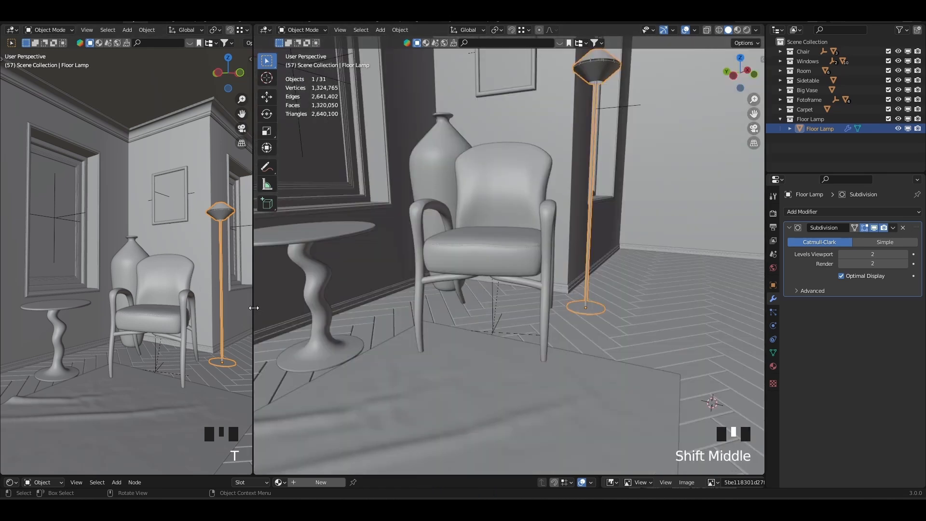
{"action": "left_click_drag", "start_coordinate": [254, 308], "coordinate": [337, 304]}
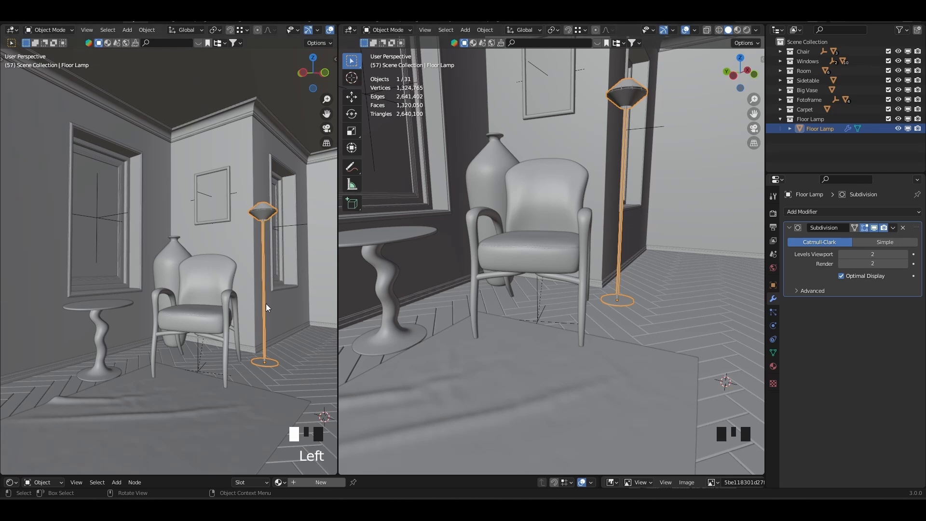
Step: Nudge the floor lamp slightly closer to the chair along the floor, keeping its height locked
{"action": "key", "text": "g"}
{"action": "key", "text": "shift+z"}
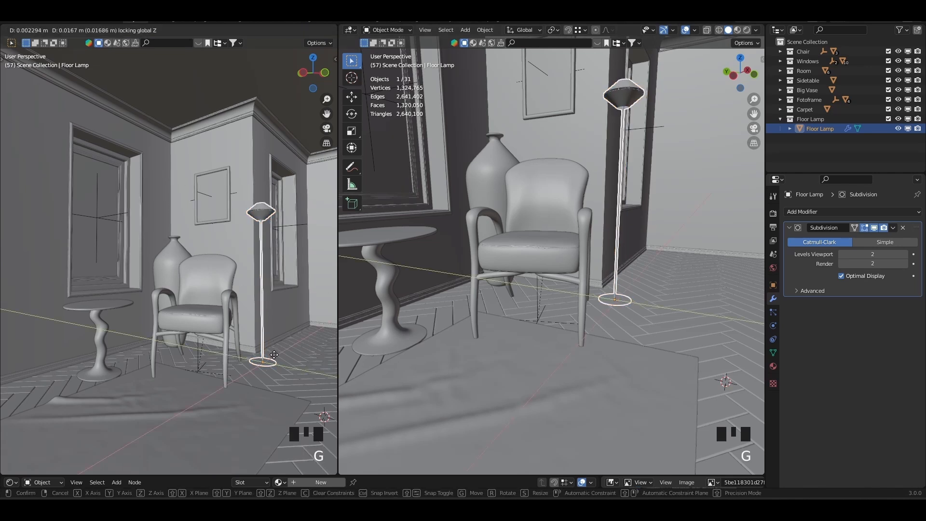
{"action": "left_click", "coordinate": [273, 355]}
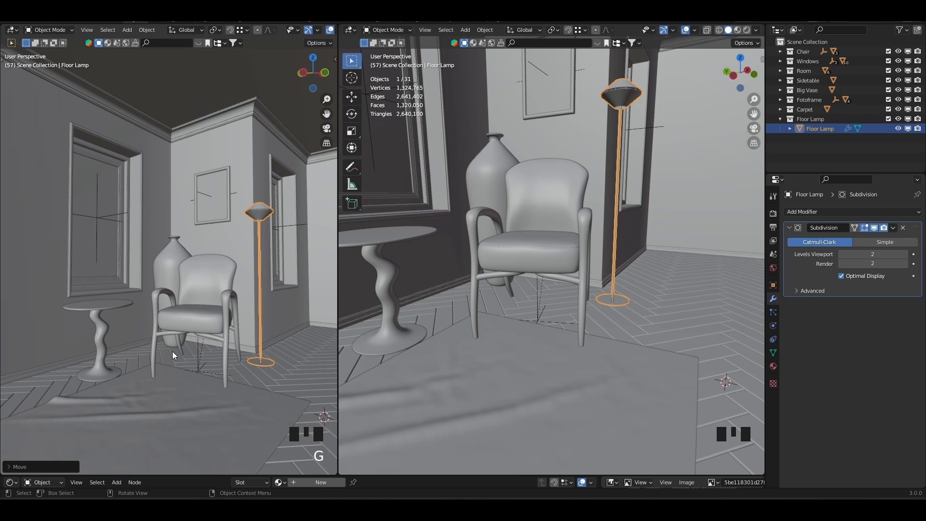